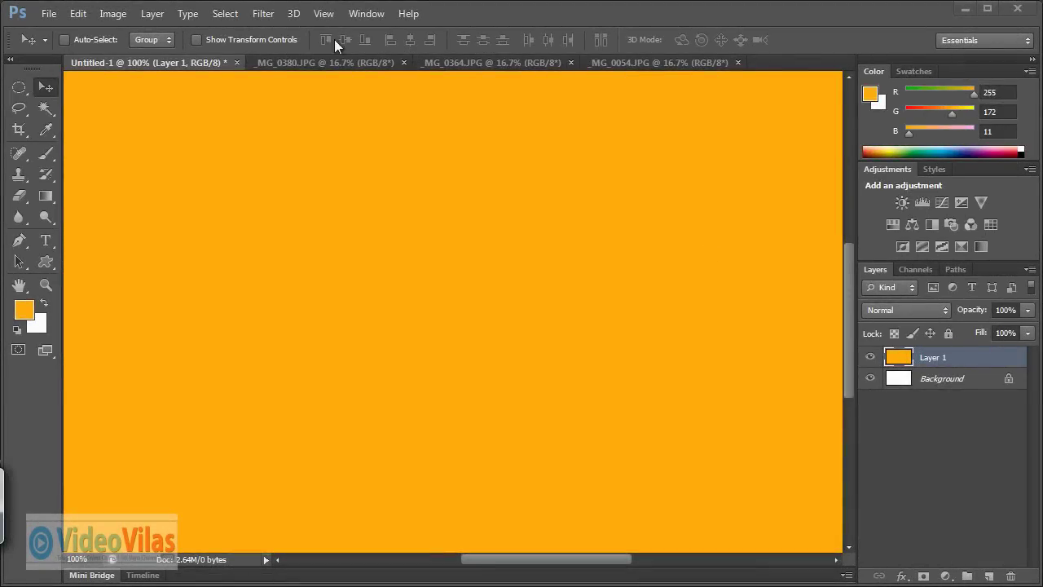
# Step: Select the freehand Lasso Tool and bring up the _MG_0380.JPG diya photo
pyautogui.click(25, 109)
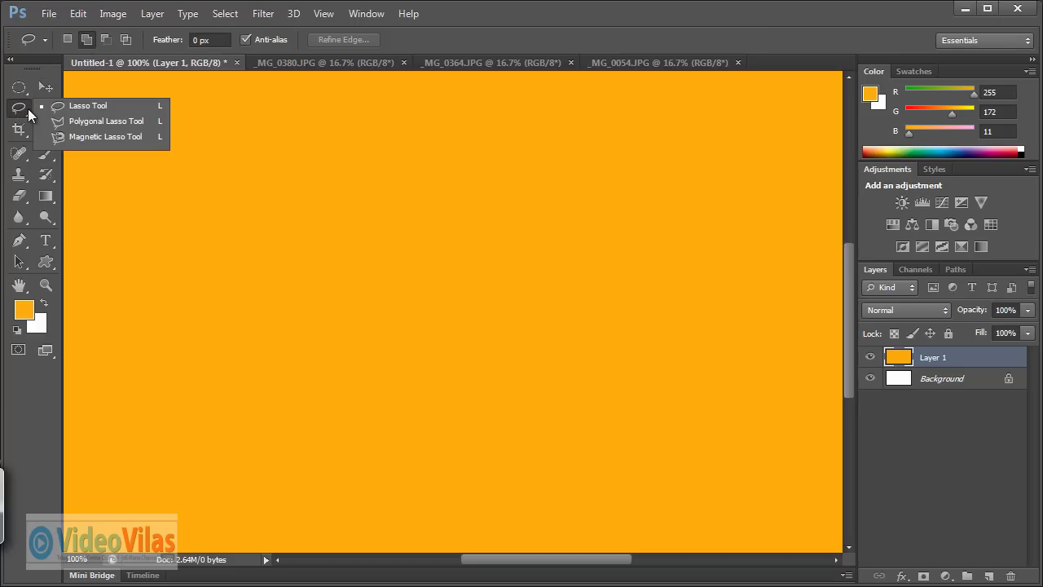
pyautogui.click(18, 88)
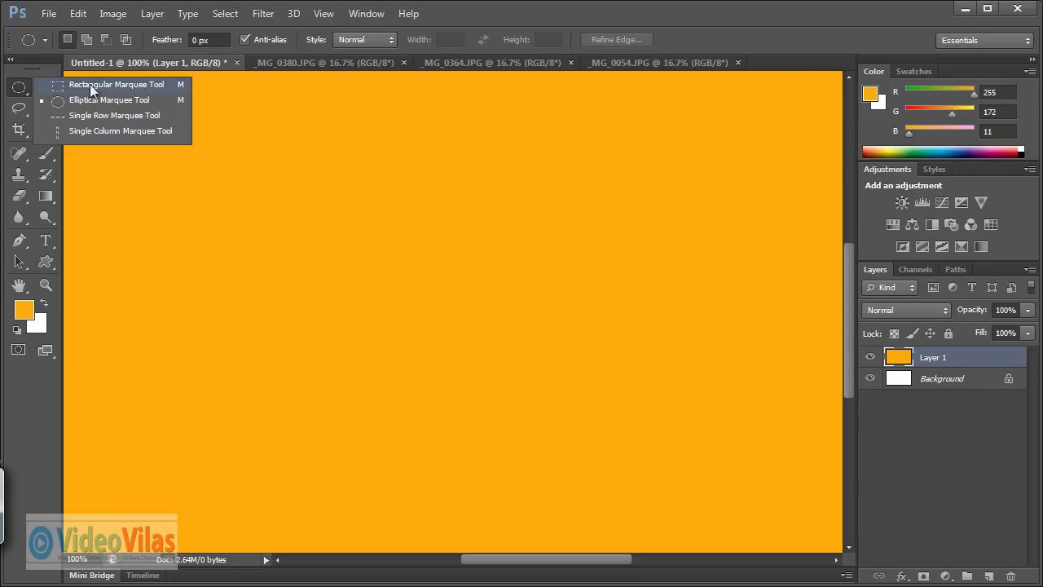
pyautogui.click(18, 109)
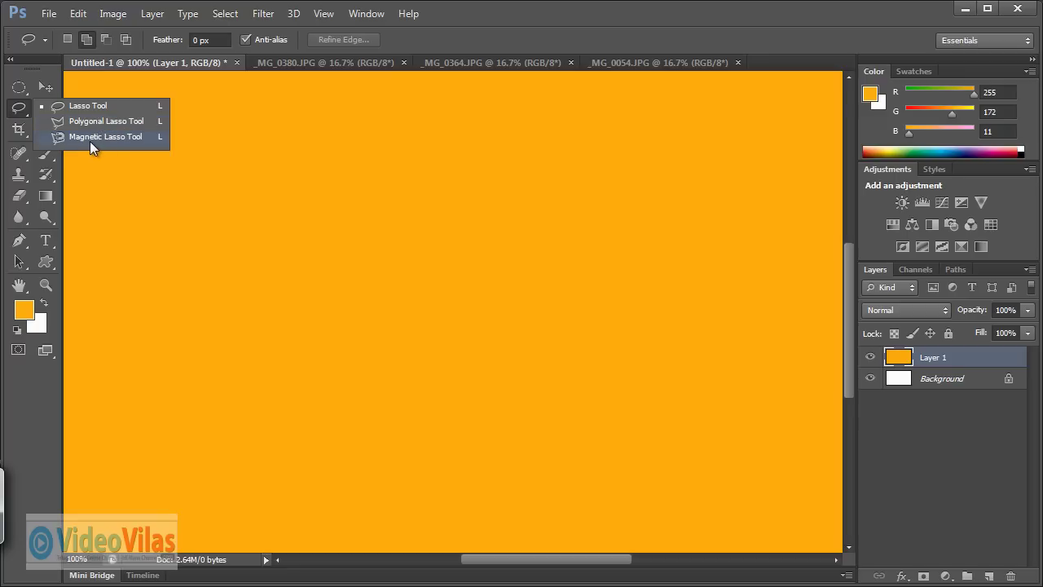
pyautogui.click(23, 110)
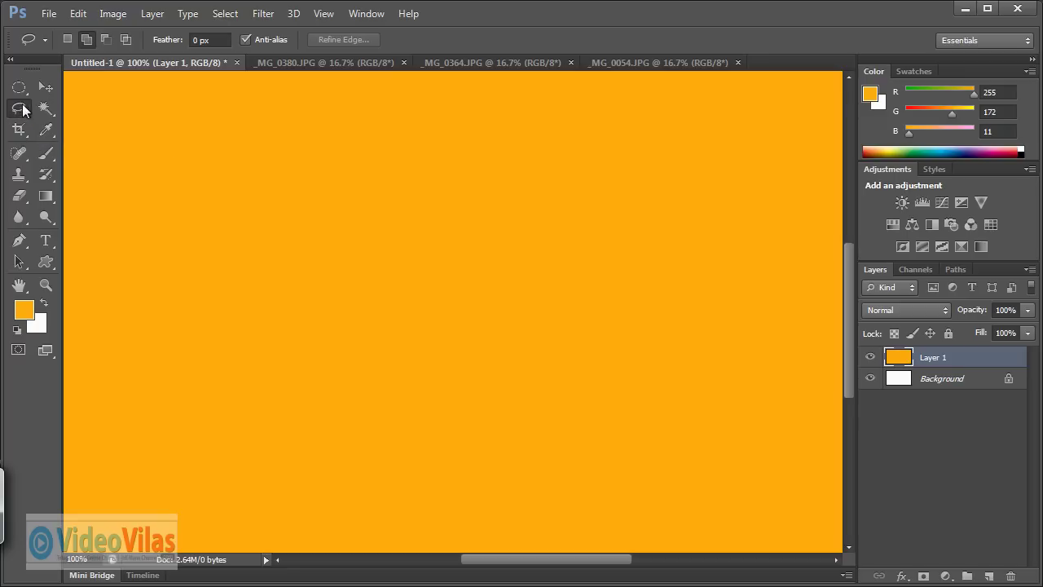
pyautogui.click(300, 63)
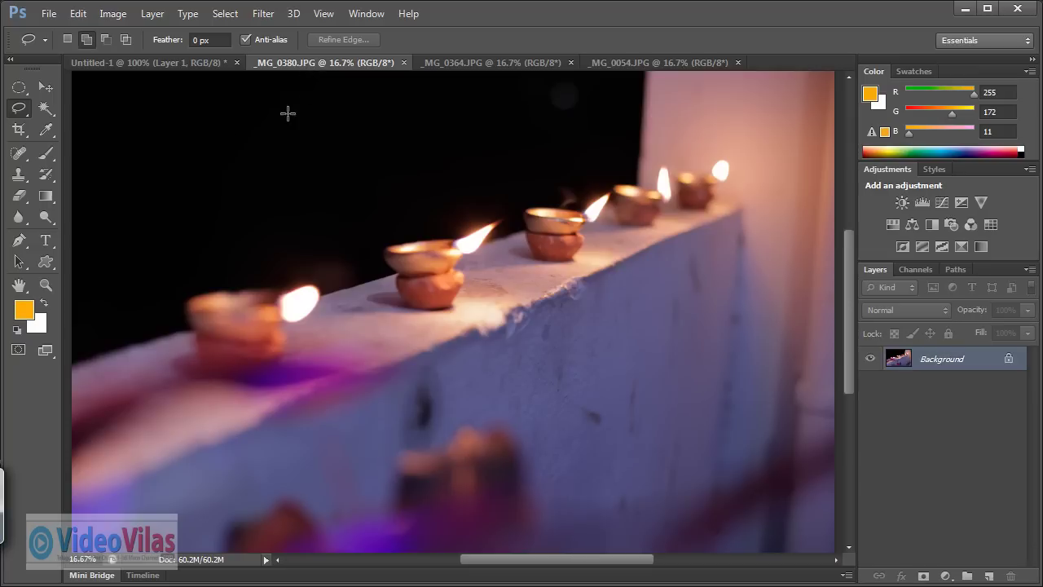
# Step: Preview the _MG_0364 rose, _MG_0054 sunset and _MG_0380 diya photos, ending on orange Untitled-1
pyautogui.click(466, 64)
pyautogui.click(660, 64)
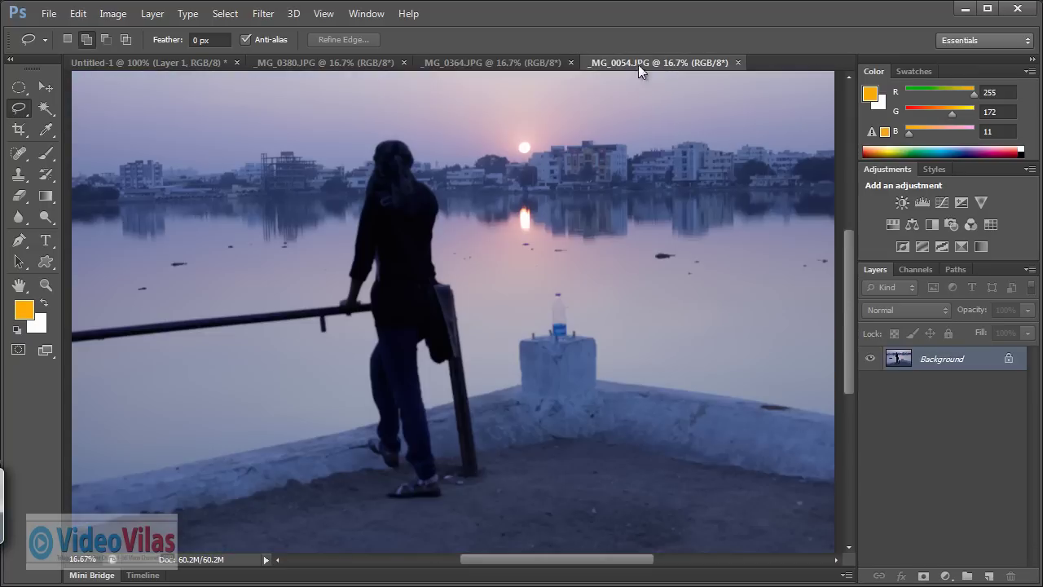
pyautogui.click(481, 64)
pyautogui.click(293, 62)
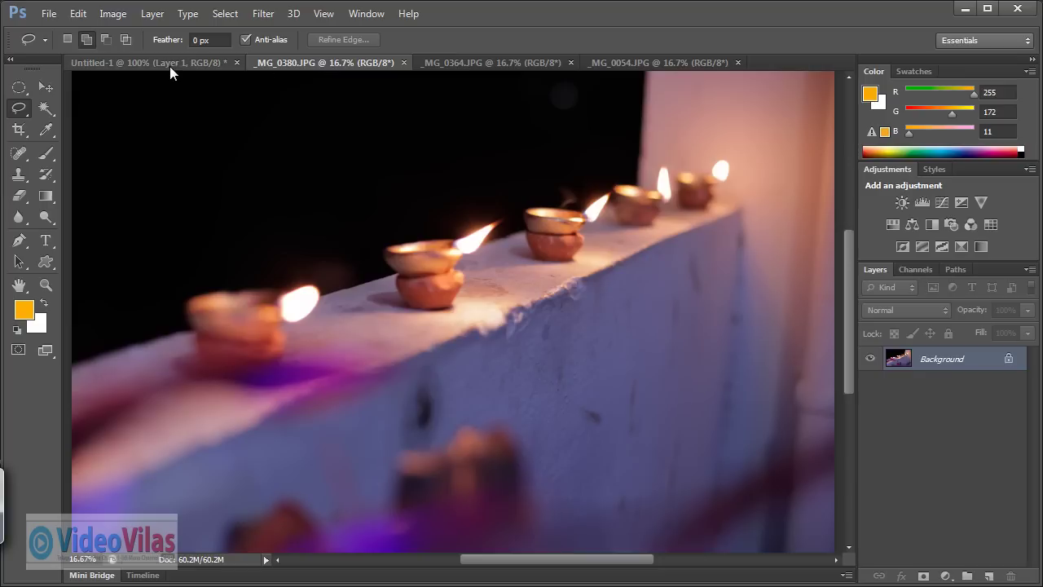
pyautogui.click(187, 63)
pyautogui.click(307, 62)
pyautogui.click(470, 63)
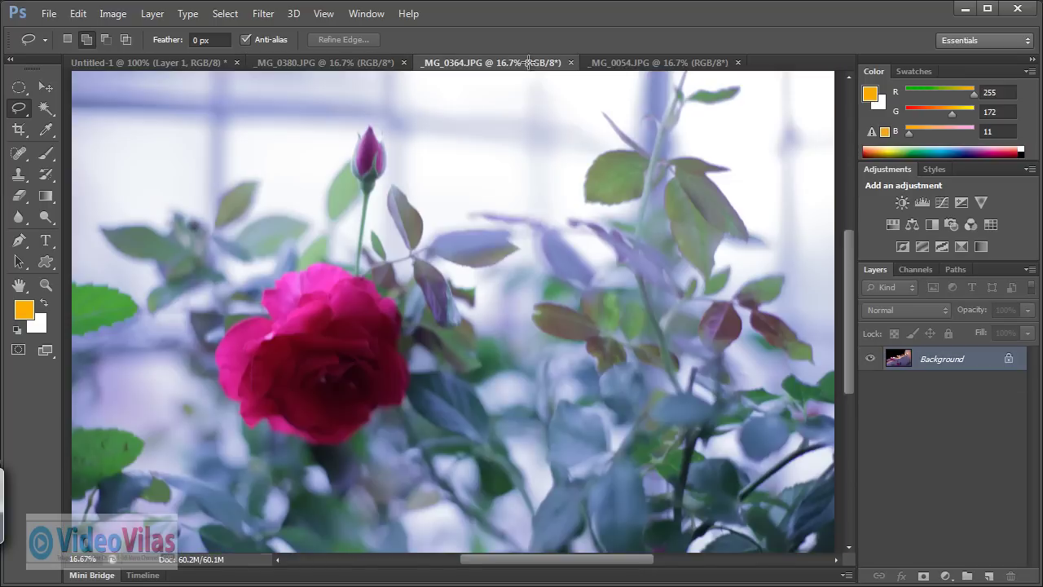
pyautogui.click(650, 64)
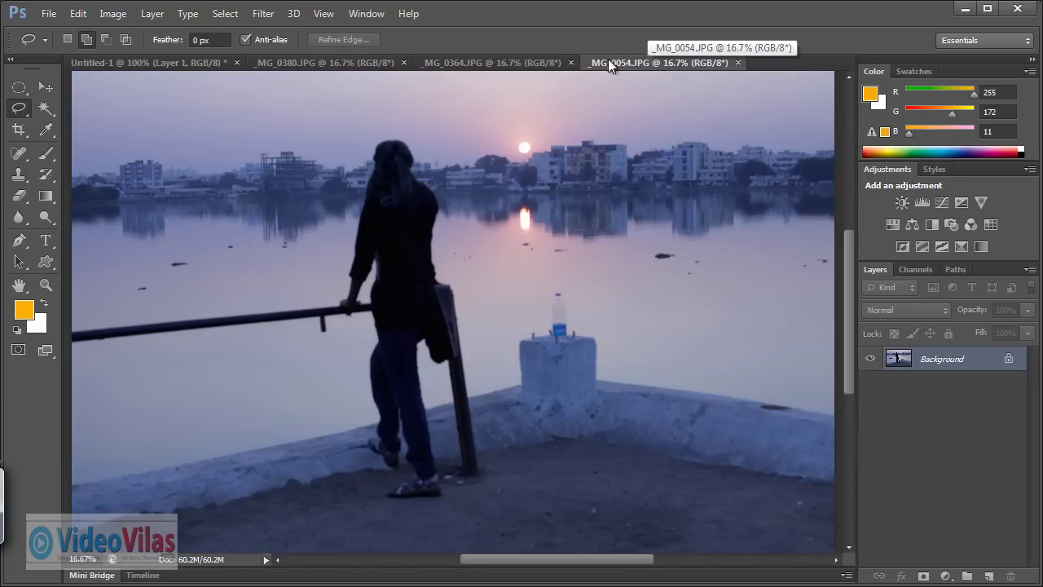
pyautogui.click(530, 63)
pyautogui.click(327, 63)
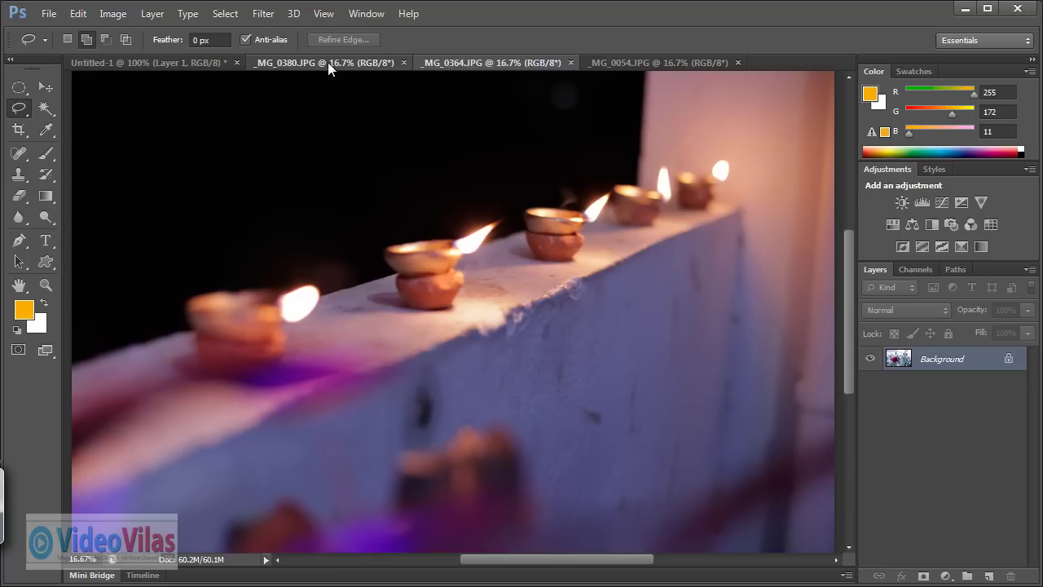
pyautogui.click(195, 63)
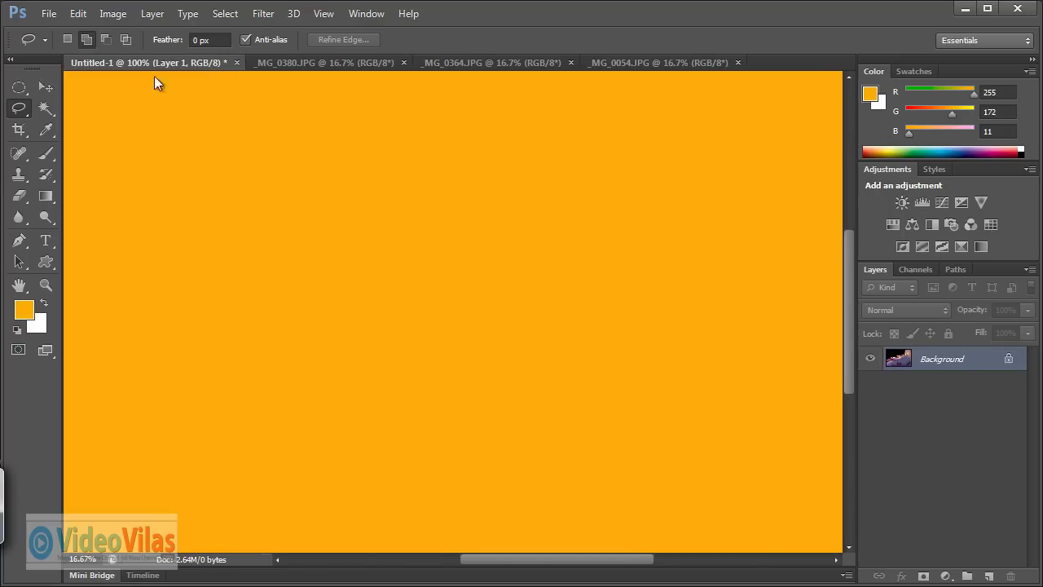
# Step: Choose the plain Lasso and trace two freehand blob selections on the orange canvas
pyautogui.click(19, 112)
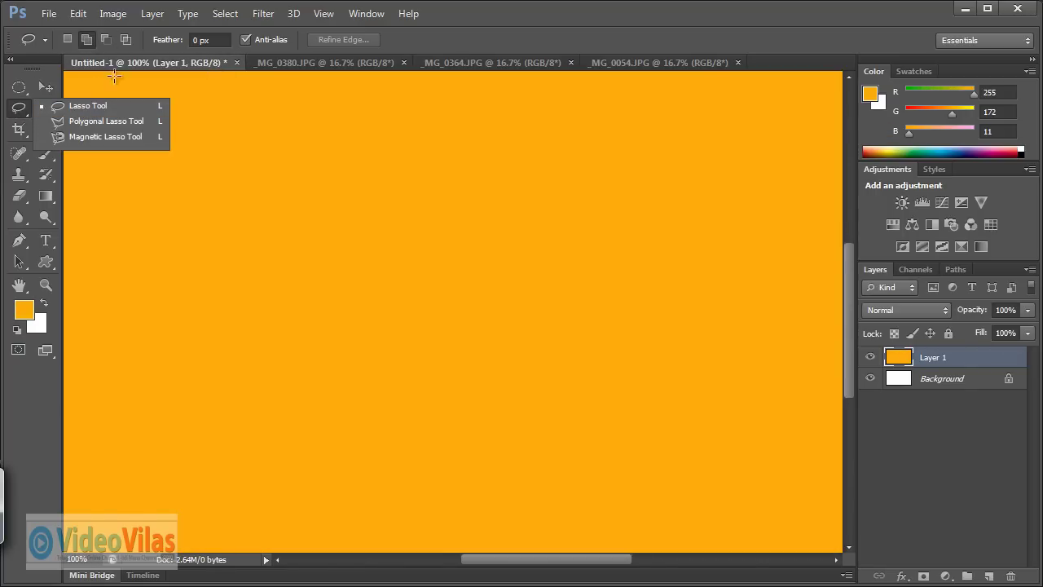
pyautogui.click(92, 102)
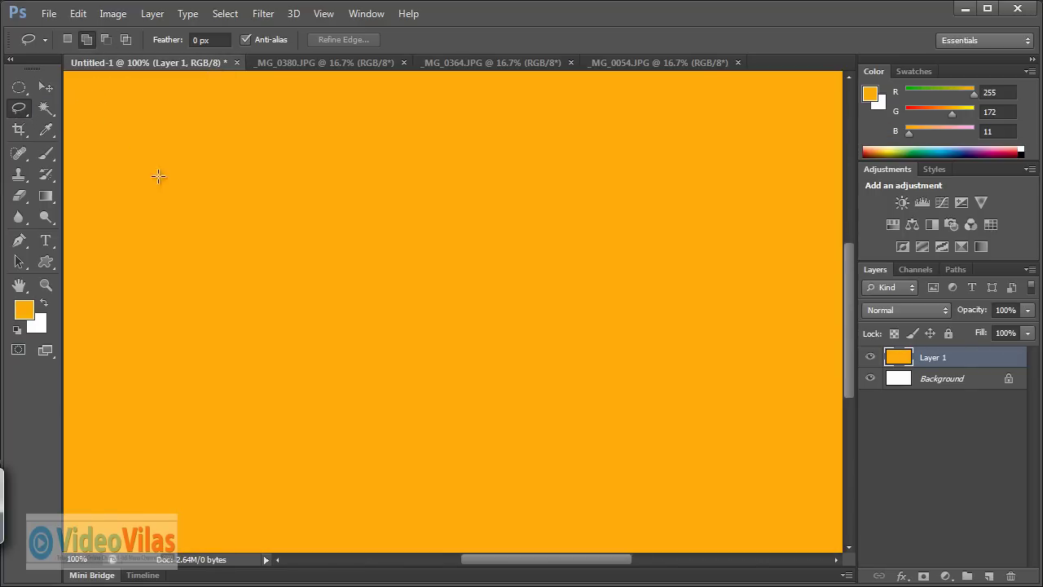
pyautogui.click(20, 92)
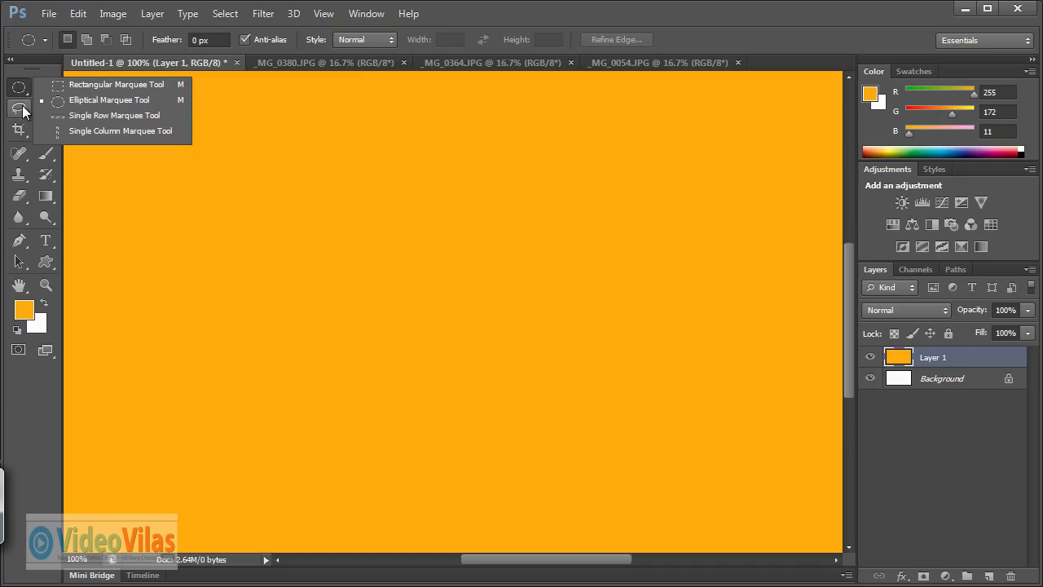
pyautogui.moveTo(21, 109); pyautogui.dragTo(86, 104)
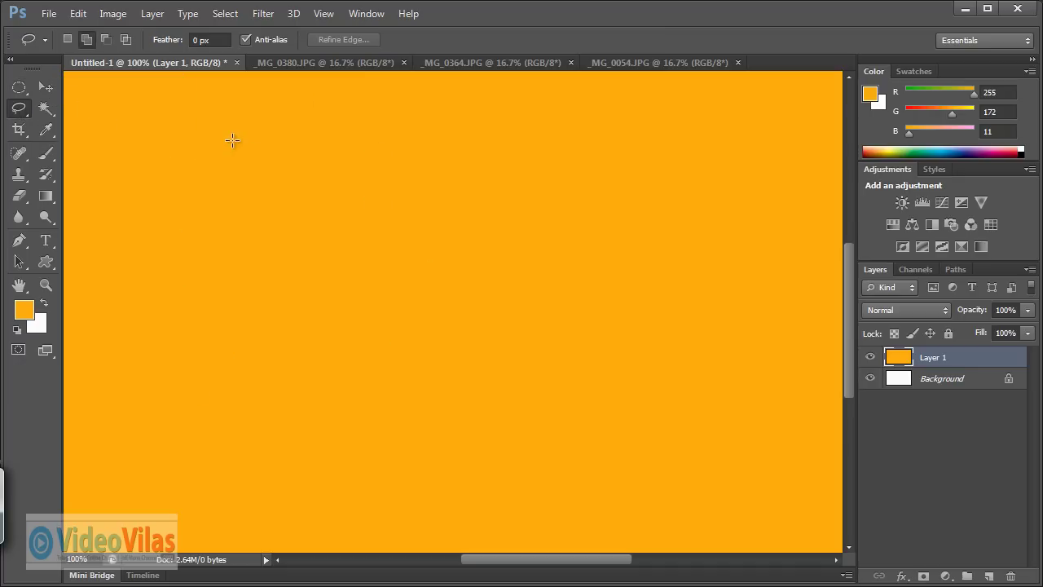
pyautogui.moveTo(233, 140)
pyautogui.mouseDown()
pyautogui.moveTo(420, 278)
pyautogui.moveTo(399, 131)
pyautogui.moveTo(303, 112)
pyautogui.moveTo(244, 130)
pyautogui.mouseUp()
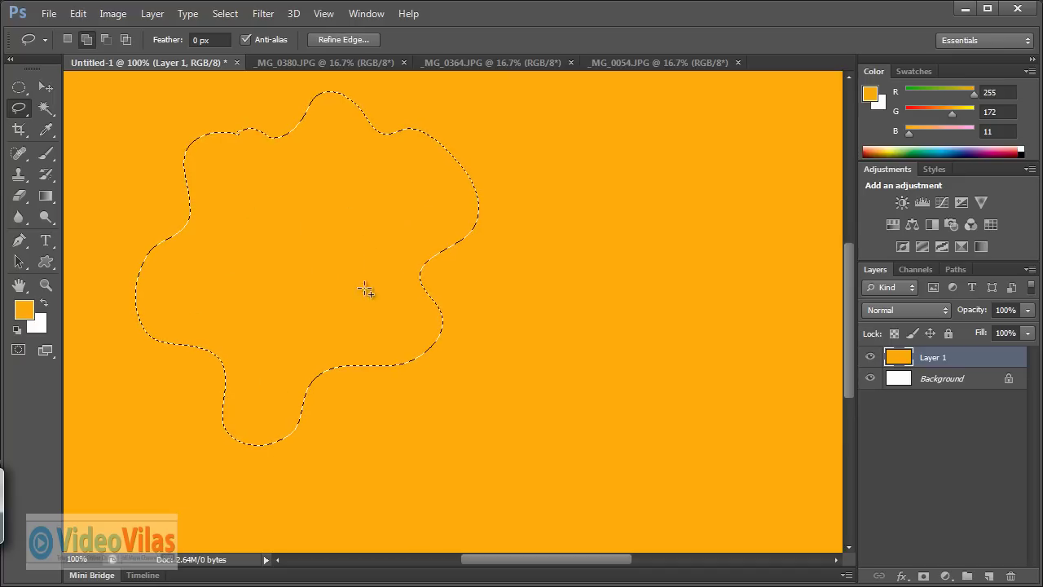
pyautogui.moveTo(592, 214)
pyautogui.mouseDown()
pyautogui.moveTo(557, 217)
pyautogui.moveTo(489, 373)
pyautogui.moveTo(581, 433)
pyautogui.moveTo(679, 351)
pyautogui.moveTo(664, 221)
pyautogui.moveTo(564, 214)
pyautogui.mouseUp()
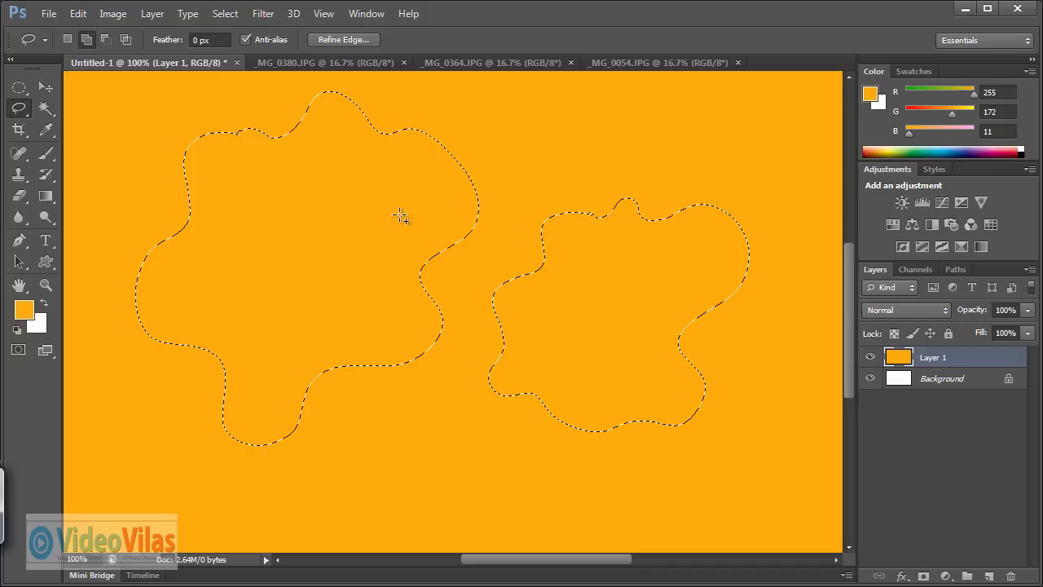
# Step: Switch to New Selection mode, clear the blobs, and trace one wavy blob near the top
pyautogui.click(68, 39)
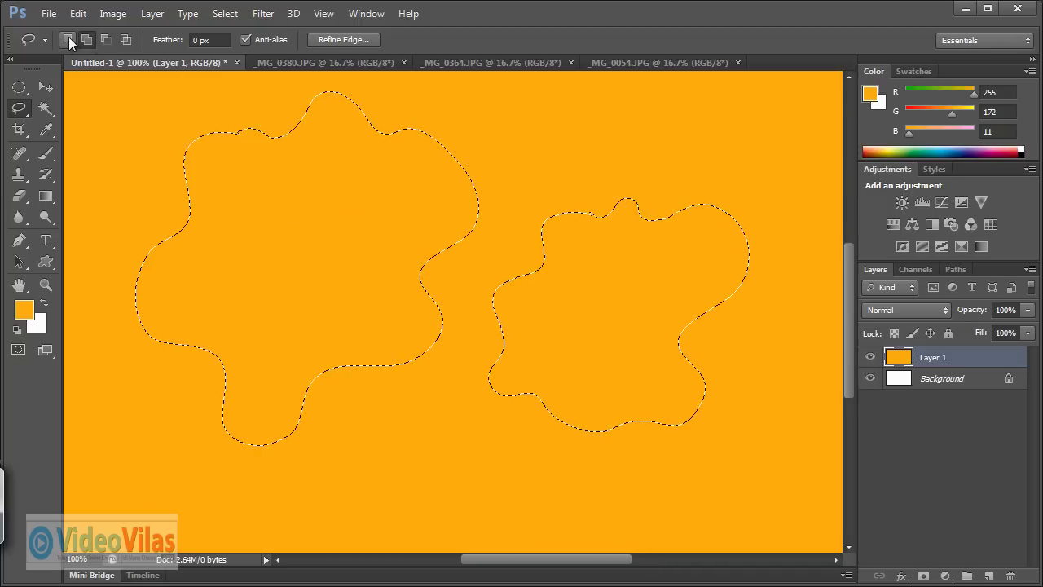
pyautogui.click(510, 159)
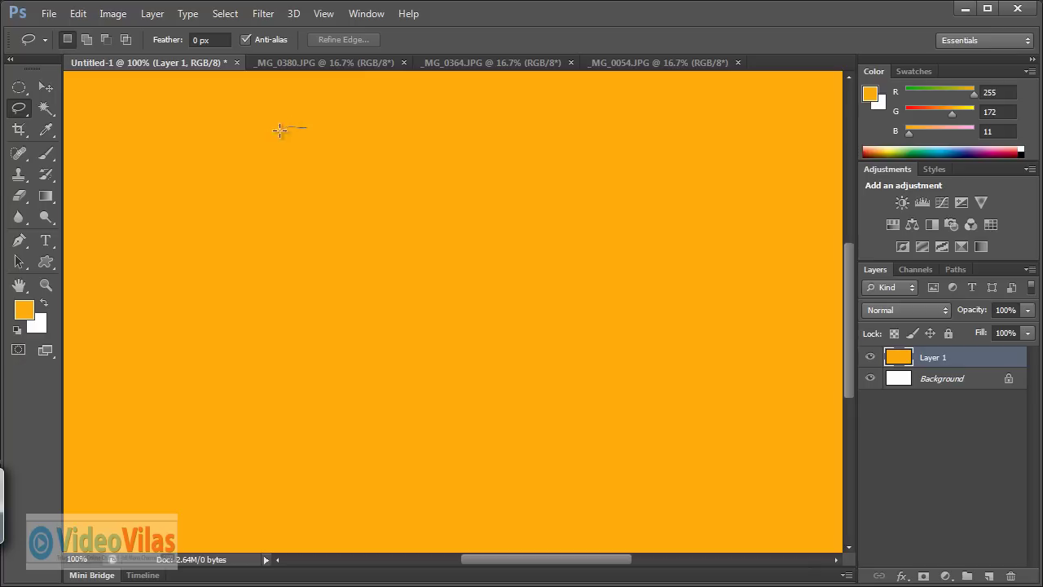
pyautogui.moveTo(232, 247)
pyautogui.mouseDown()
pyautogui.moveTo(256, 342)
pyautogui.moveTo(386, 388)
pyautogui.moveTo(566, 335)
pyautogui.moveTo(564, 172)
pyautogui.moveTo(456, 105)
pyautogui.moveTo(350, 104)
pyautogui.moveTo(298, 122)
pyautogui.mouseUp()
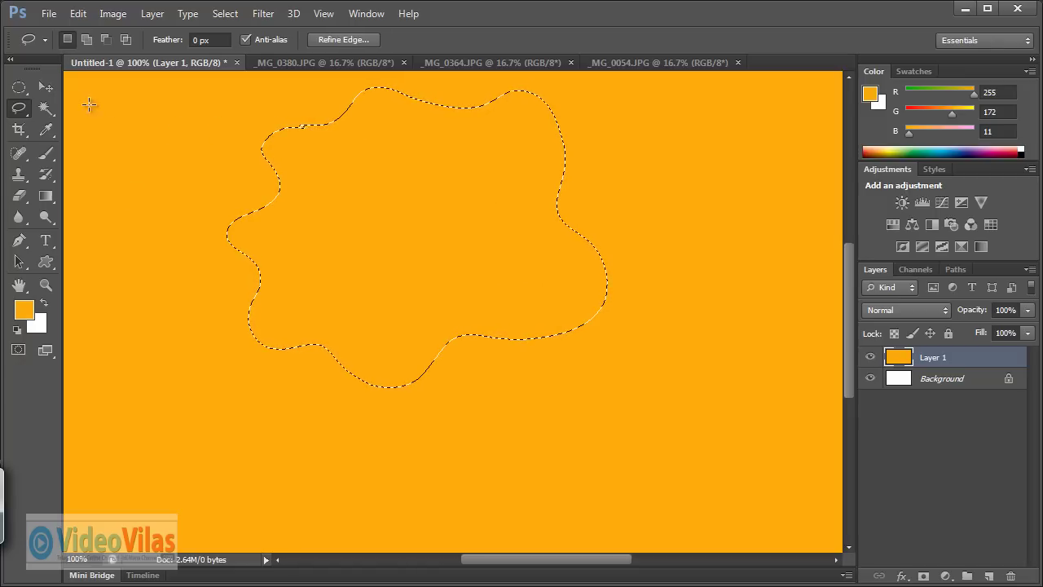
# Step: Reconfirm the plain Lasso Tool and move over to the _MG_0380.JPG diya photo
pyautogui.rightClick(20, 109)
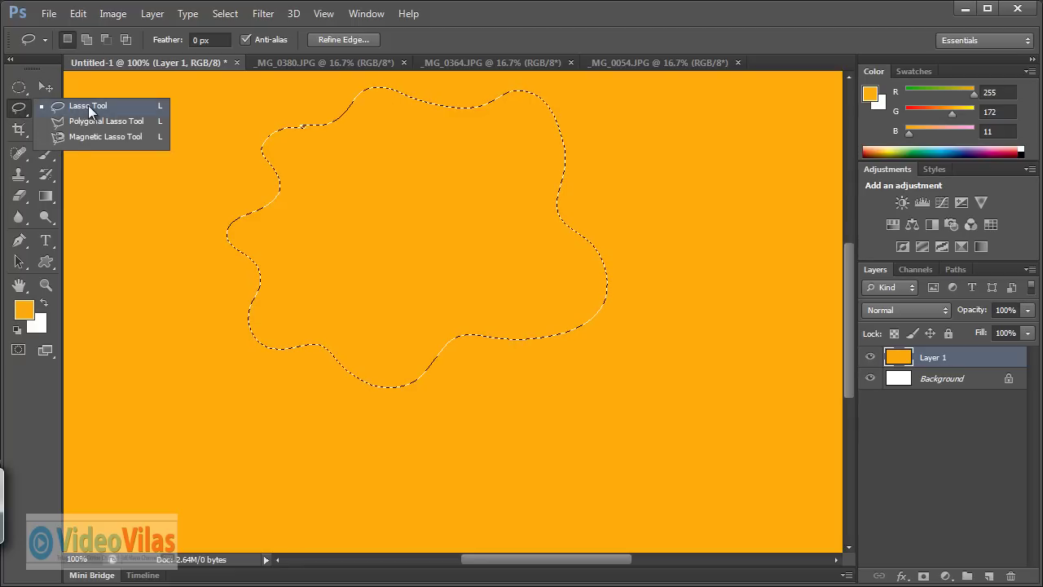
pyautogui.click(89, 112)
pyautogui.rightClick(19, 112)
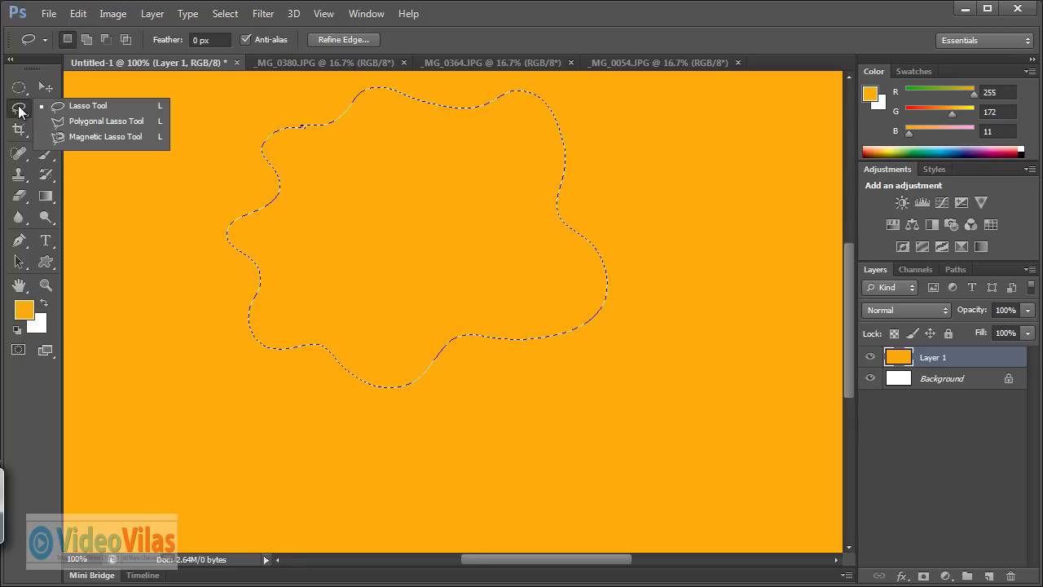
pyautogui.click(98, 106)
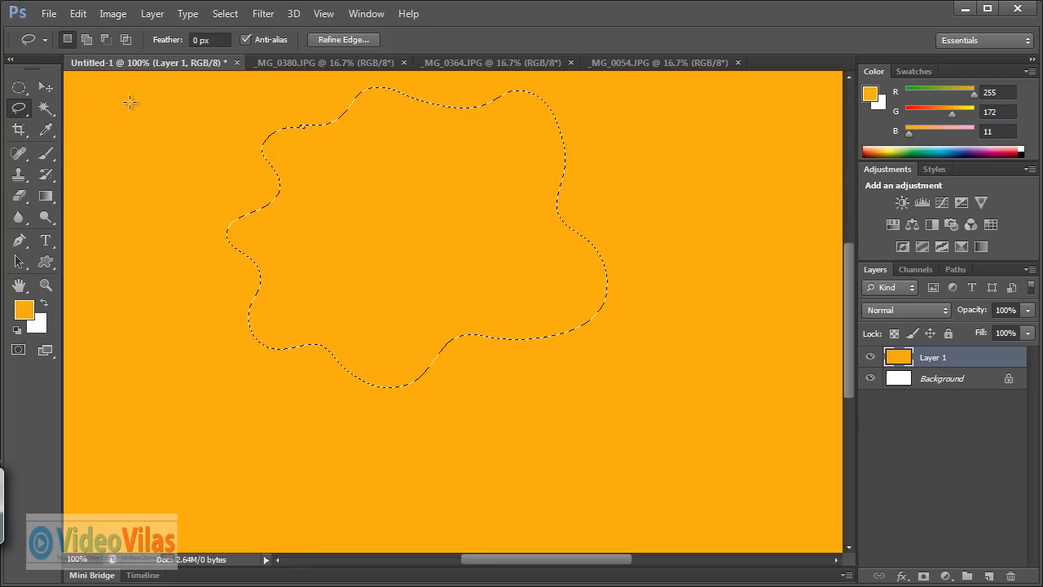
pyautogui.click(294, 61)
pyautogui.click(223, 65)
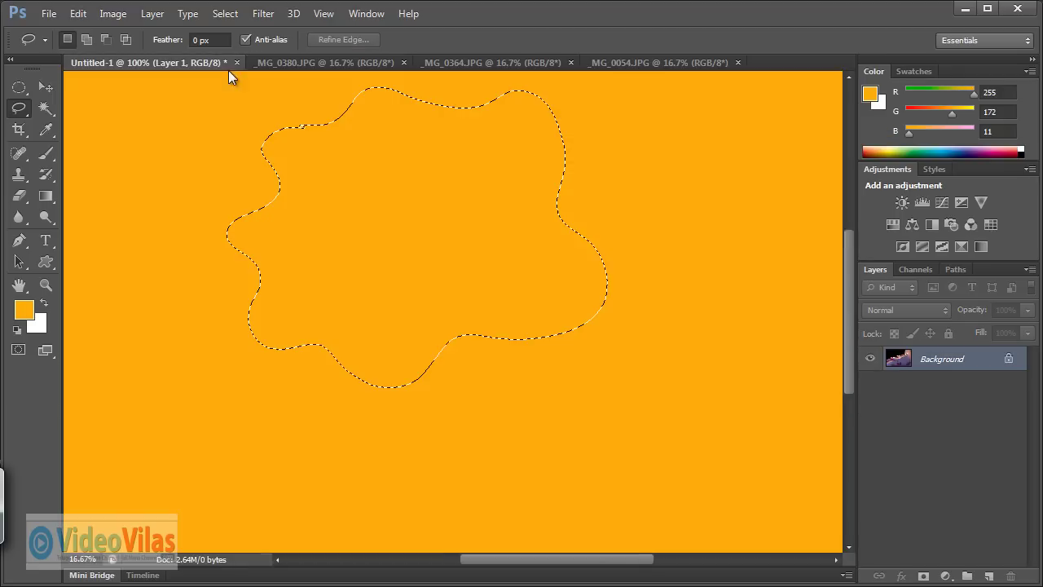
pyautogui.click(310, 65)
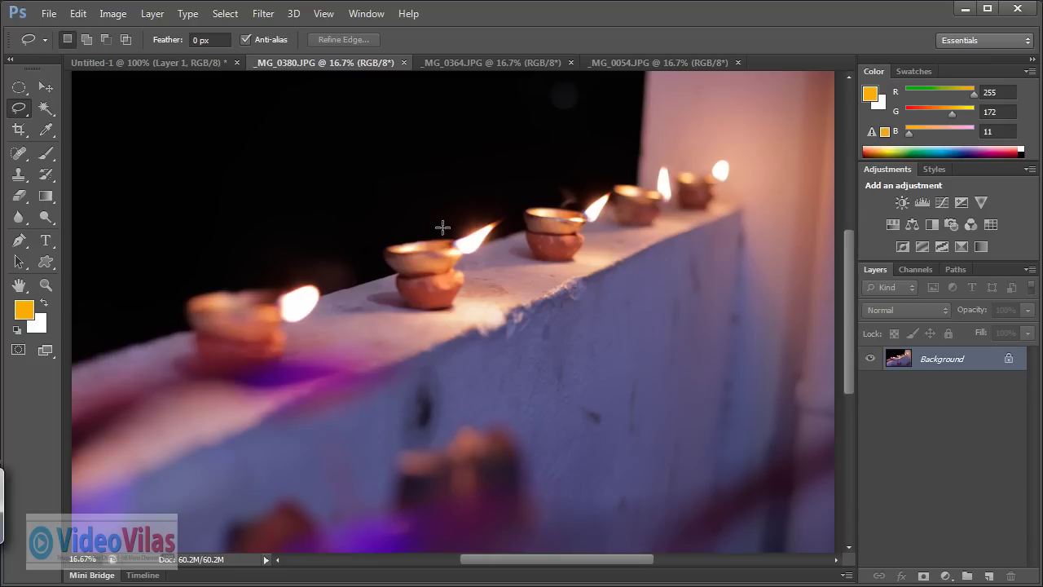
# Step: Lasso around the central lit clay lamp in the diya photo
pyautogui.moveTo(446, 212); pyautogui.dragTo(432, 332)
pyautogui.moveTo(517, 289); pyautogui.dragTo(526, 213)
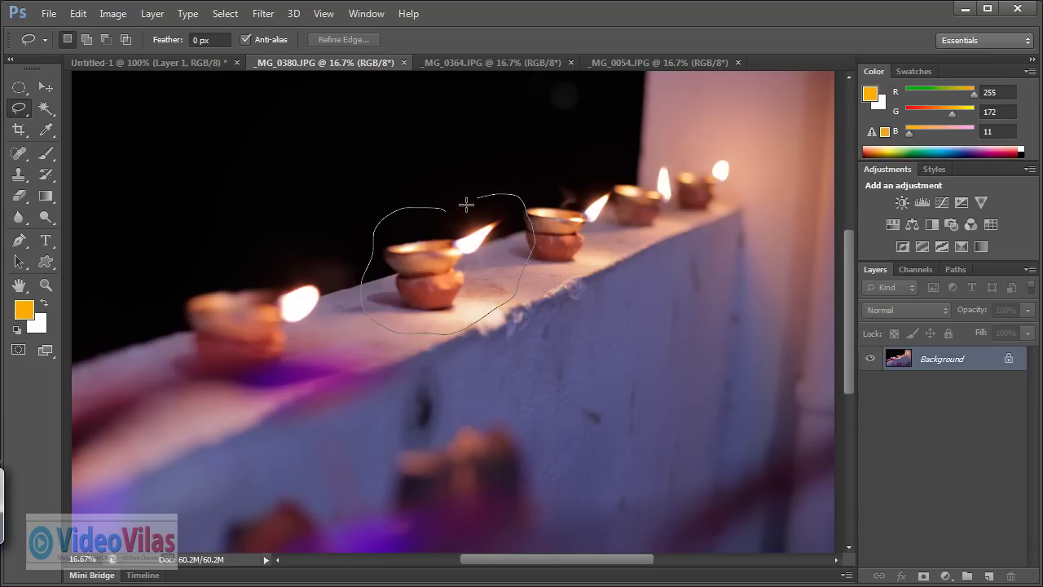
pyautogui.moveTo(466, 203); pyautogui.dragTo(448, 210)
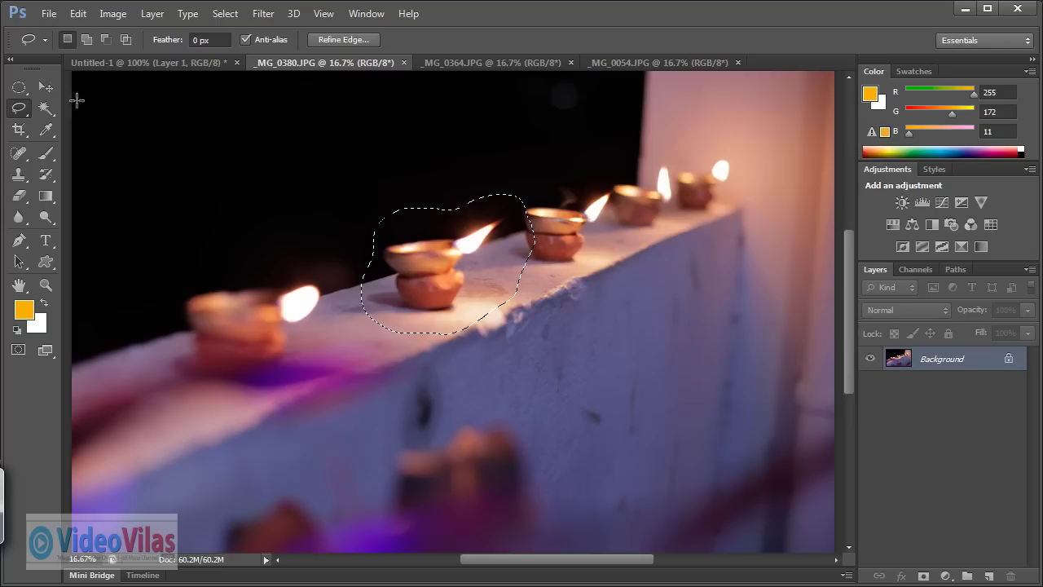
# Step: Drag the selected lamp with the Move Tool into Untitled-1 as new Layer 2
pyautogui.click(46, 87)
pyautogui.moveTo(384, 240)
pyautogui.mouseDown()
pyautogui.moveTo(261, 119)
pyautogui.moveTo(286, 132)
pyautogui.mouseUp()
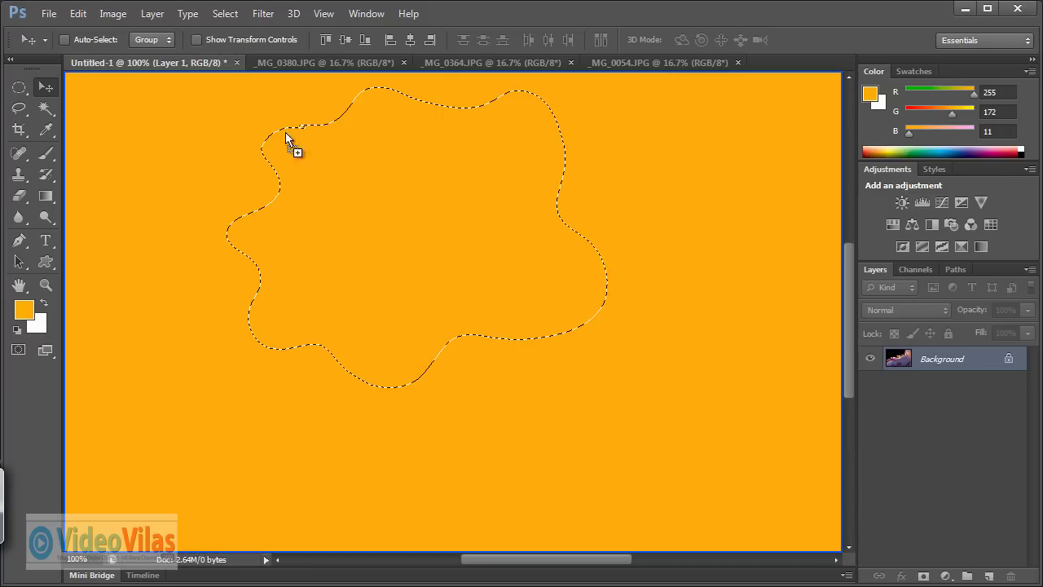
pyautogui.moveTo(417, 261); pyautogui.dragTo(391, 274)
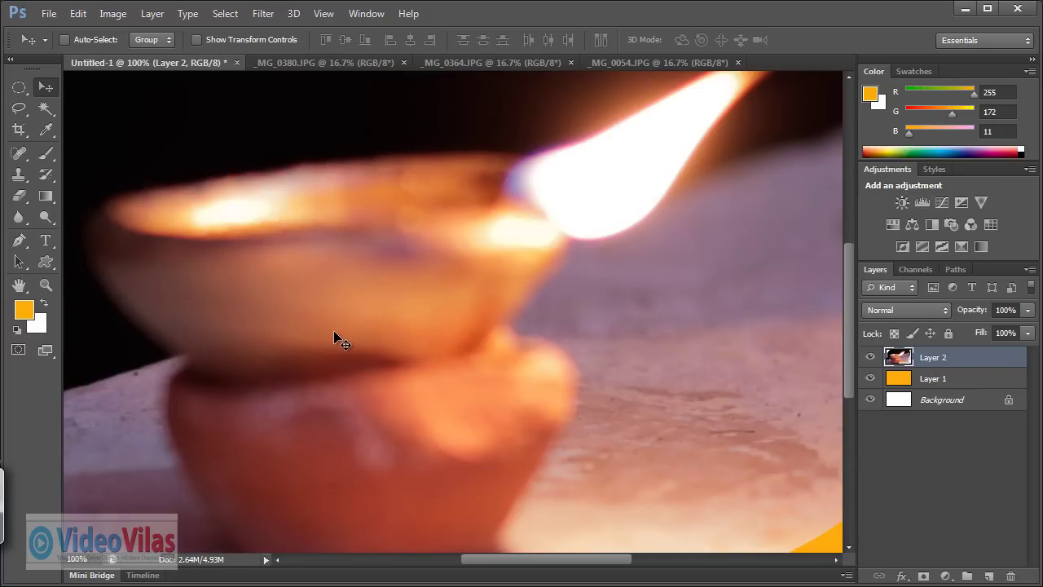
# Step: Free-transform the Layer 2 lamp down to about 43.5%, move it up and right, and commit
pyautogui.hotkey('ctrl', '-')
pyautogui.hotkey('ctrl', '-')
pyautogui.hotkey('ctrl', '-')
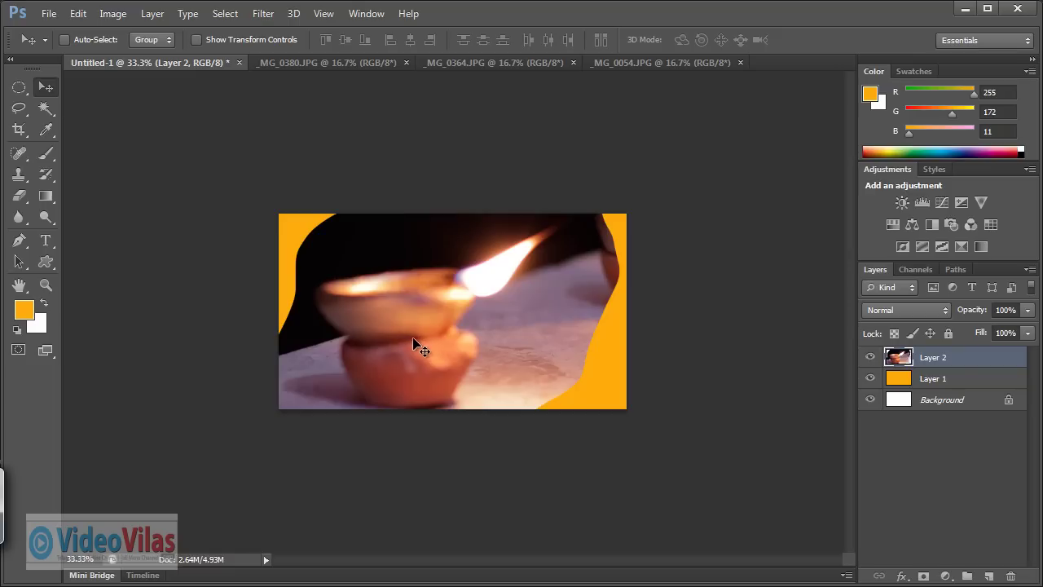
pyautogui.hotkey('ctrl', 't')
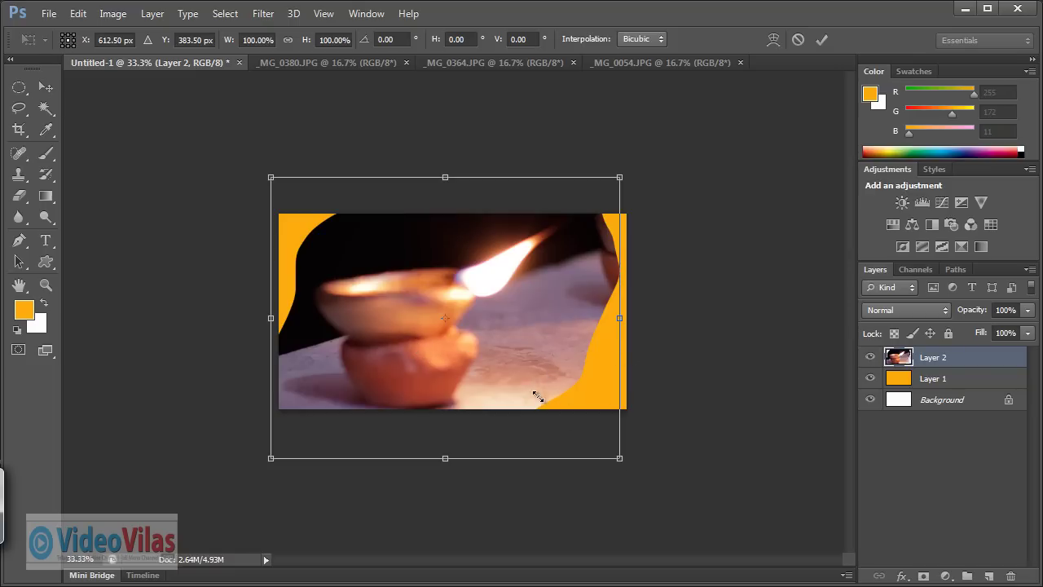
pyautogui.moveTo(537, 397); pyautogui.dragTo(515, 389)
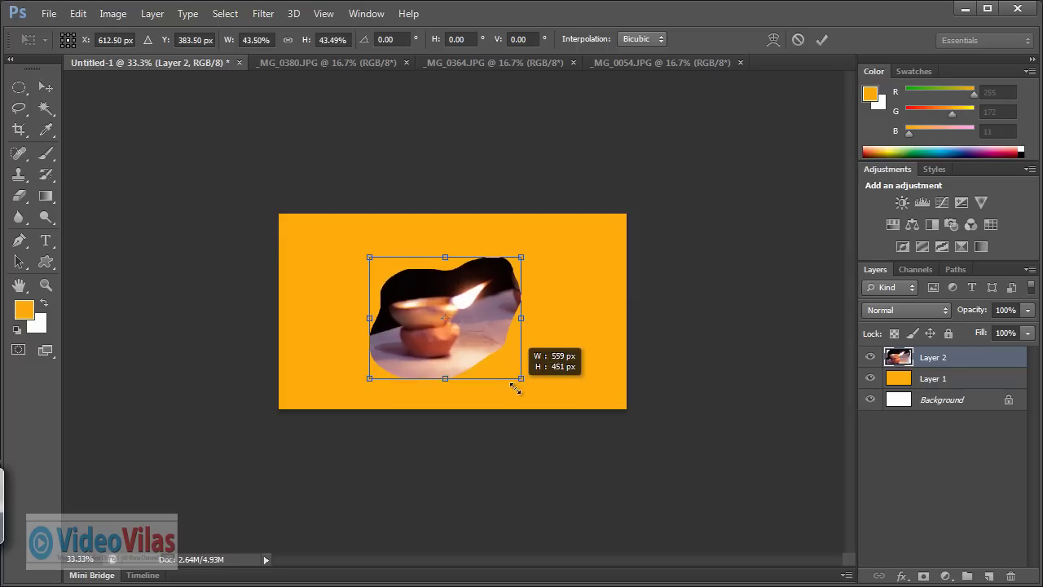
pyautogui.moveTo(462, 356); pyautogui.dragTo(512, 338)
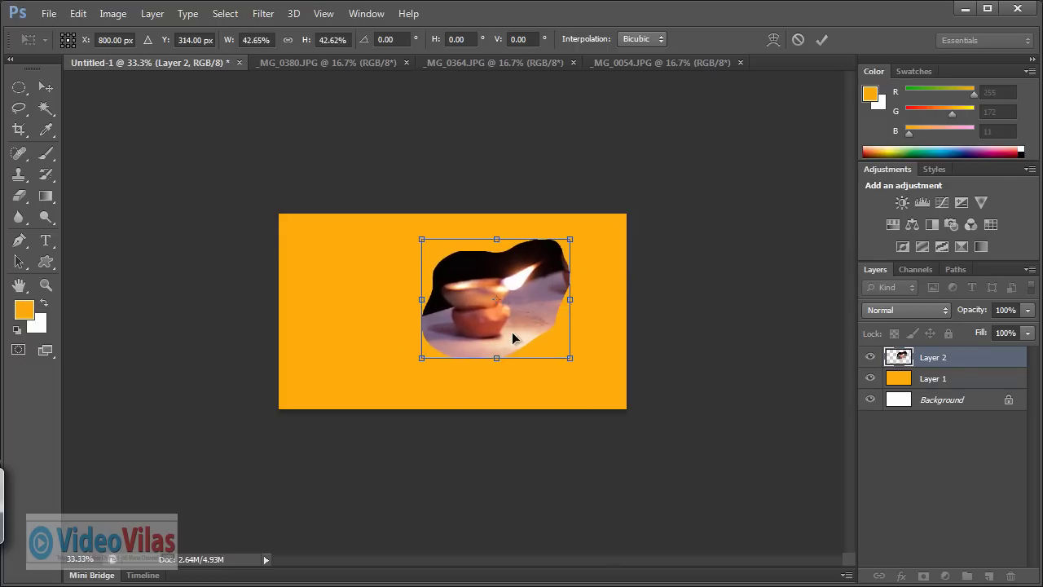
pyautogui.press('Return')
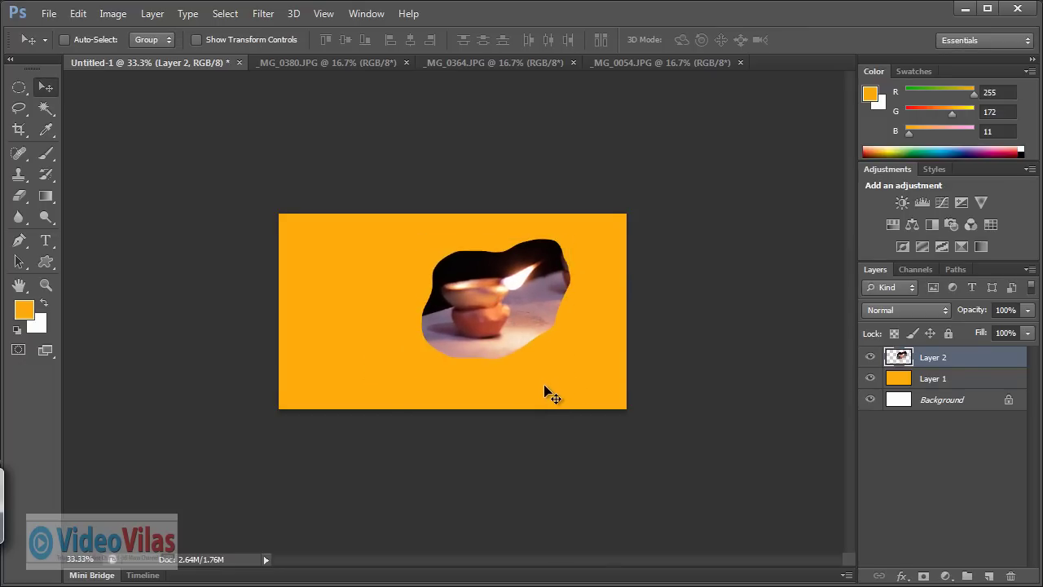
pyautogui.hotkey('ctrl', '+')
pyautogui.hotkey('ctrl', '+')
pyautogui.hotkey('ctrl', '-')
pyautogui.hotkey('ctrl', '-')
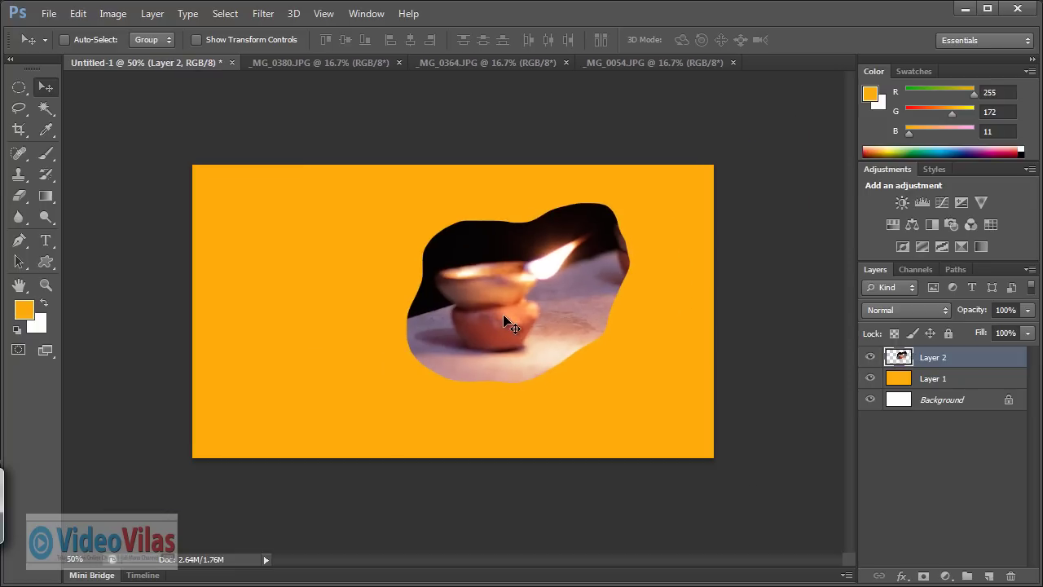
pyautogui.hotkey('ctrl', '+')
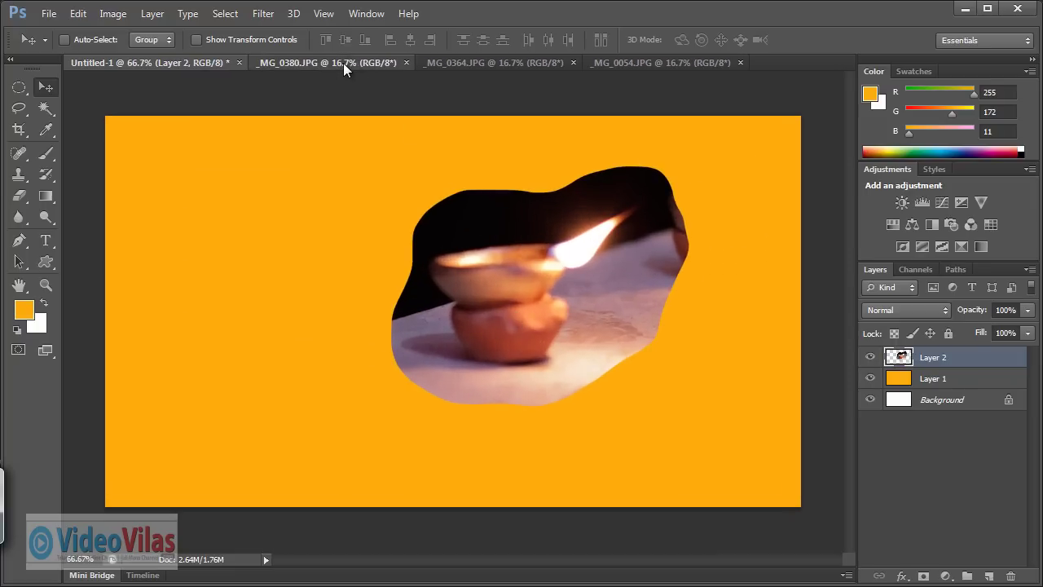
# Step: Deselect in _MG_0380.JPG and draw an elliptical marquee around a lamp on the wall
pyautogui.click(326, 62)
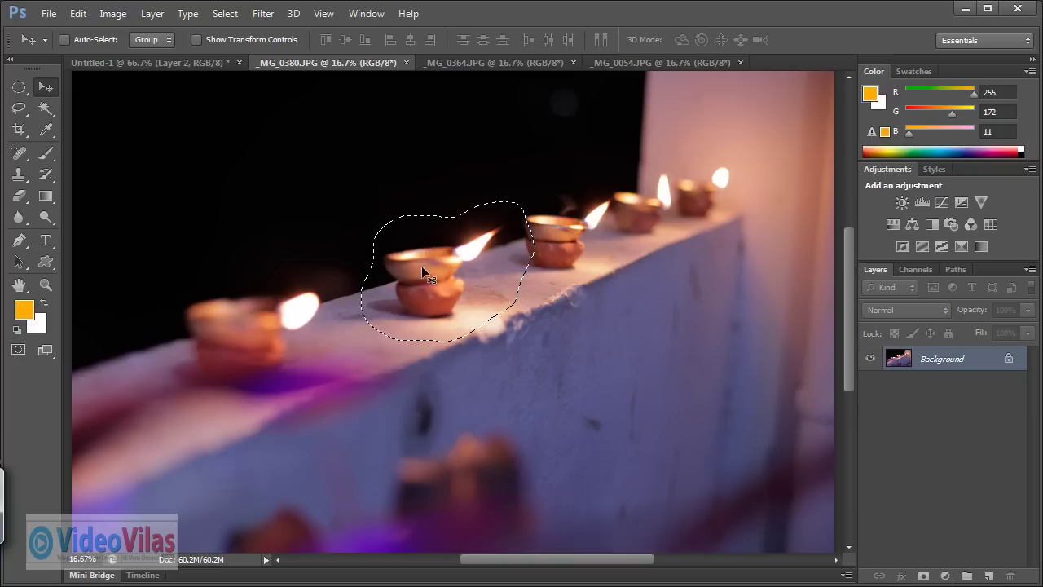
pyautogui.click(121, 66)
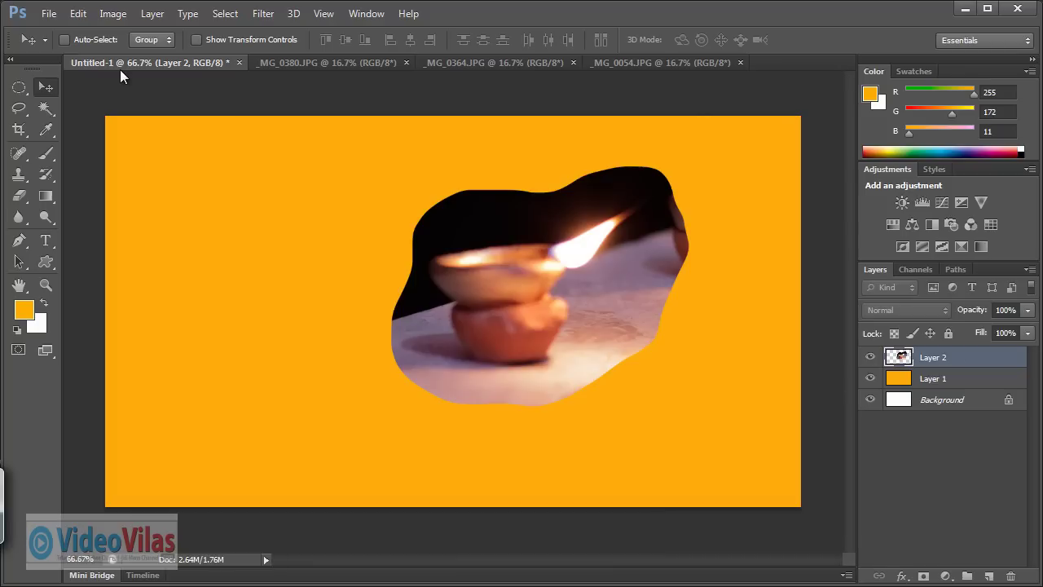
pyautogui.click(288, 65)
pyautogui.hotkey('ctrl', 'd')
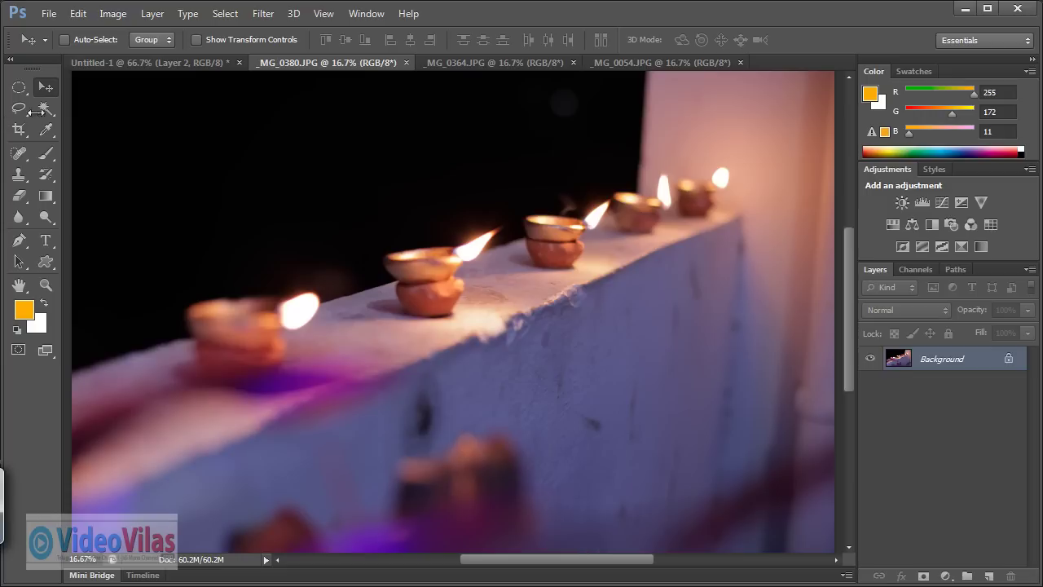
pyautogui.click(25, 109)
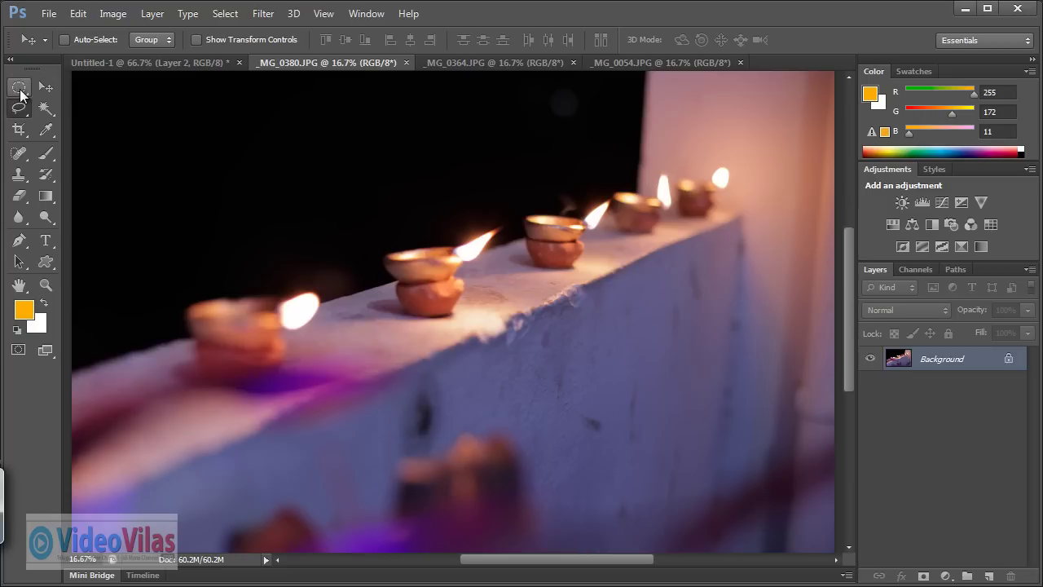
pyautogui.click(19, 87)
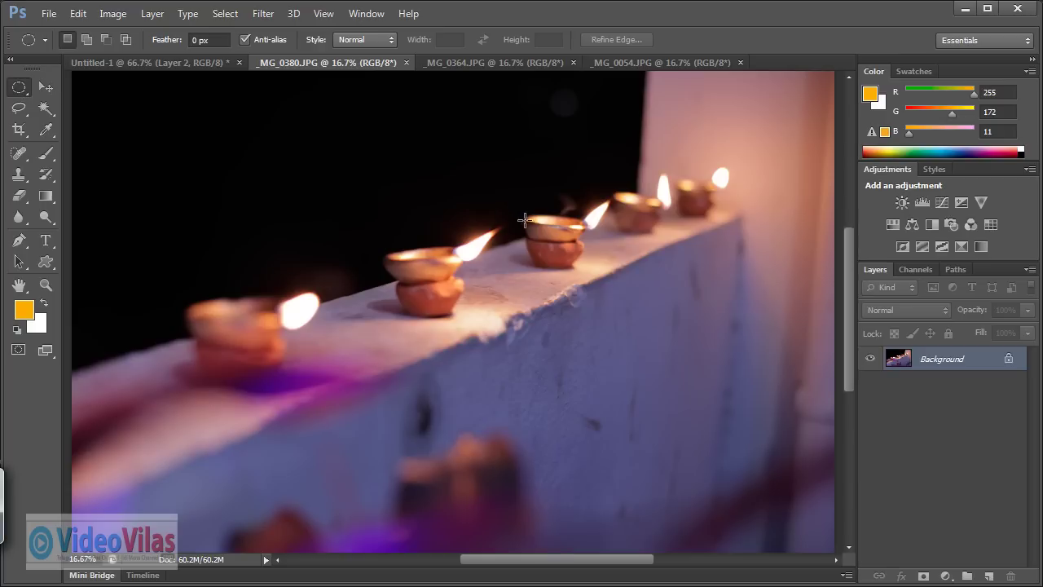
pyautogui.moveTo(516, 179); pyautogui.dragTo(622, 287)
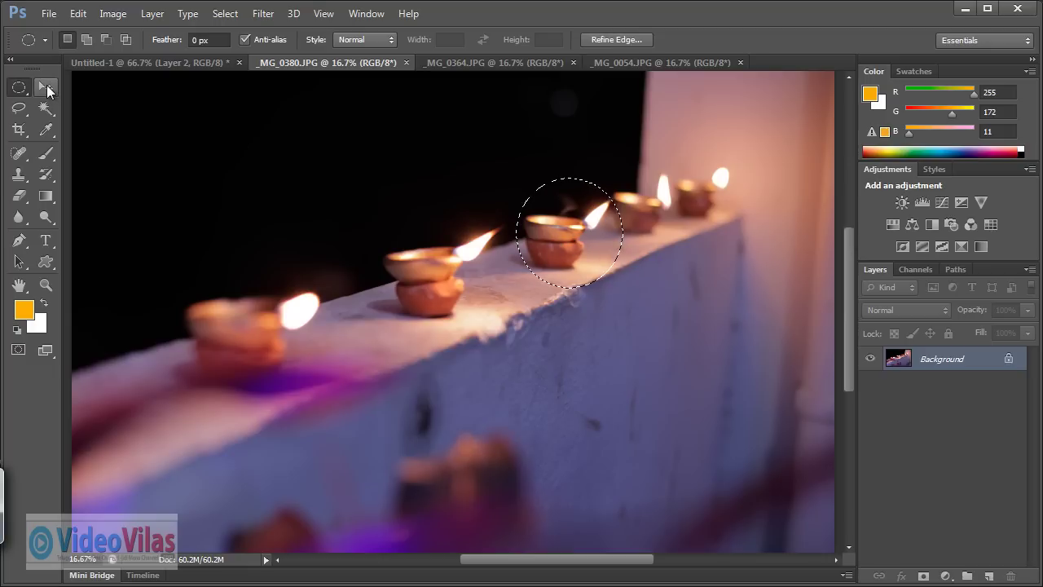
# Step: Drag the circled lamp with the Move tool into Untitled-1 as new Layer 3
pyautogui.click(47, 87)
pyautogui.moveTo(570, 230); pyautogui.dragTo(260, 93)
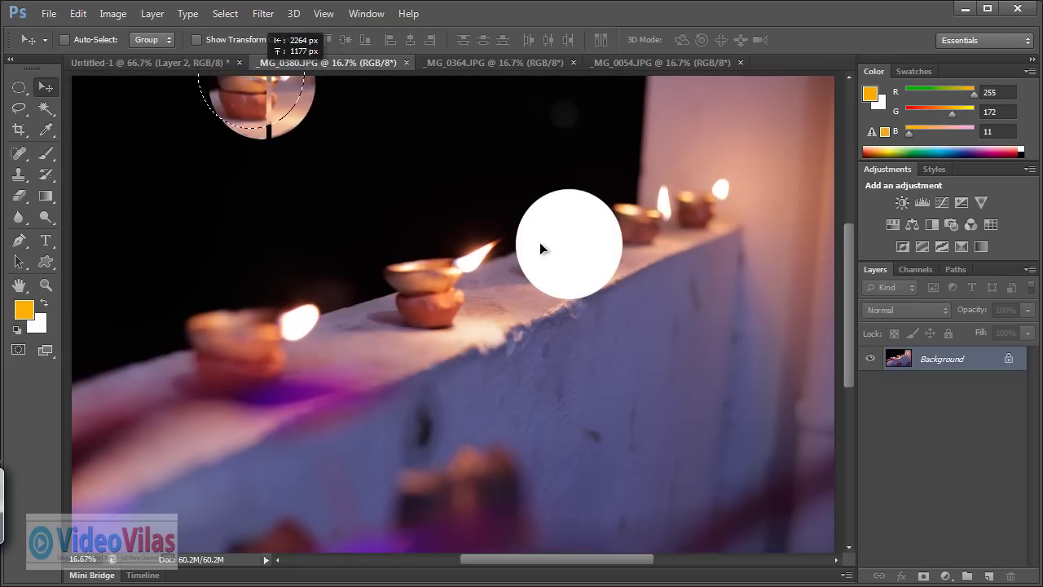
pyautogui.moveTo(539, 247)
pyautogui.mouseDown()
pyautogui.moveTo(186, 71)
pyautogui.moveTo(263, 278)
pyautogui.moveTo(355, 300)
pyautogui.moveTo(348, 288)
pyautogui.mouseUp()
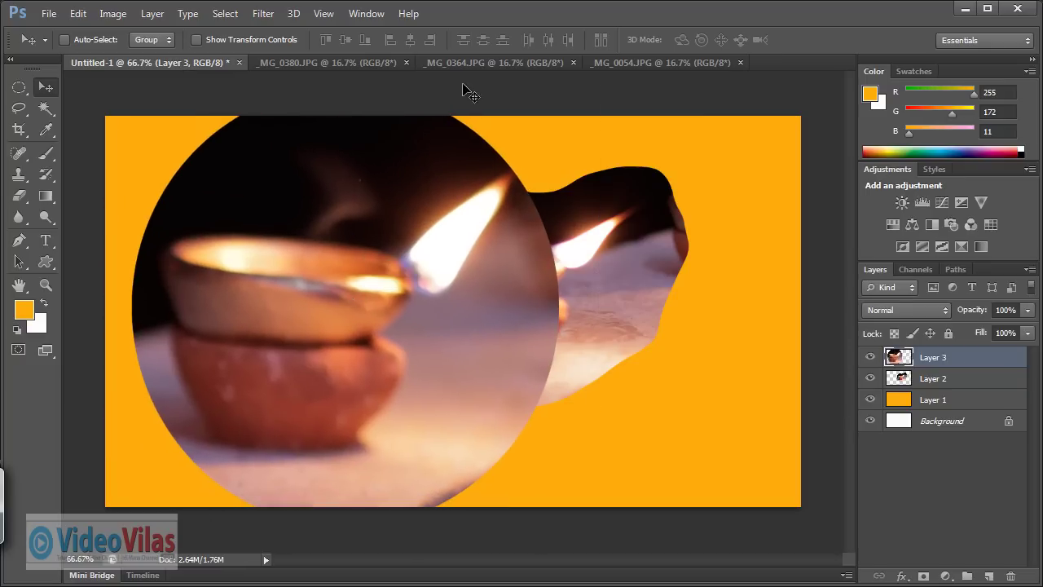
# Step: Undo the stray patch move and deselect in _MG_0380, then shift Layer 3 about 100 px right
pyautogui.click(364, 58)
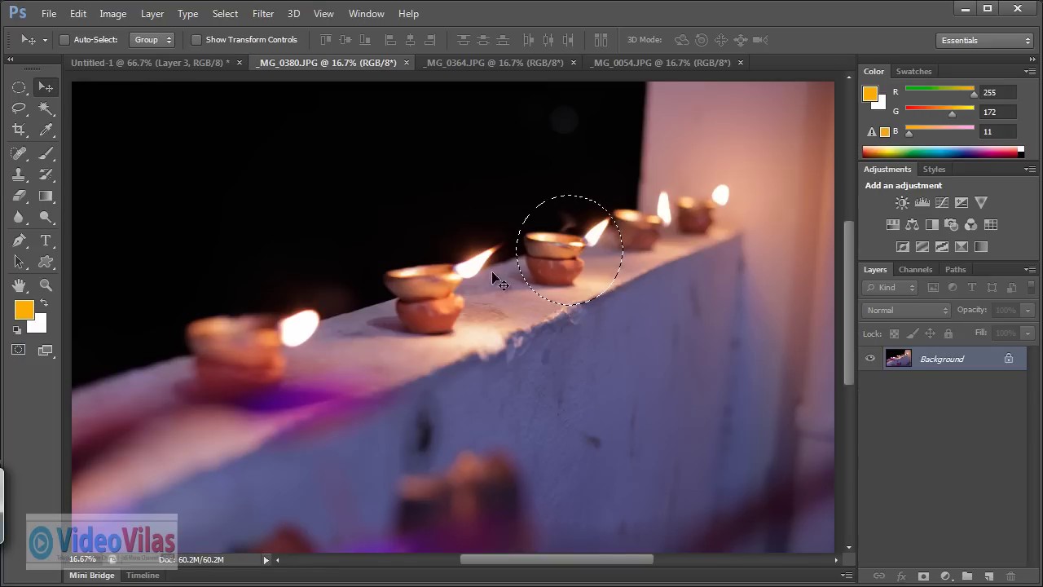
pyautogui.moveTo(565, 250); pyautogui.dragTo(256, 198)
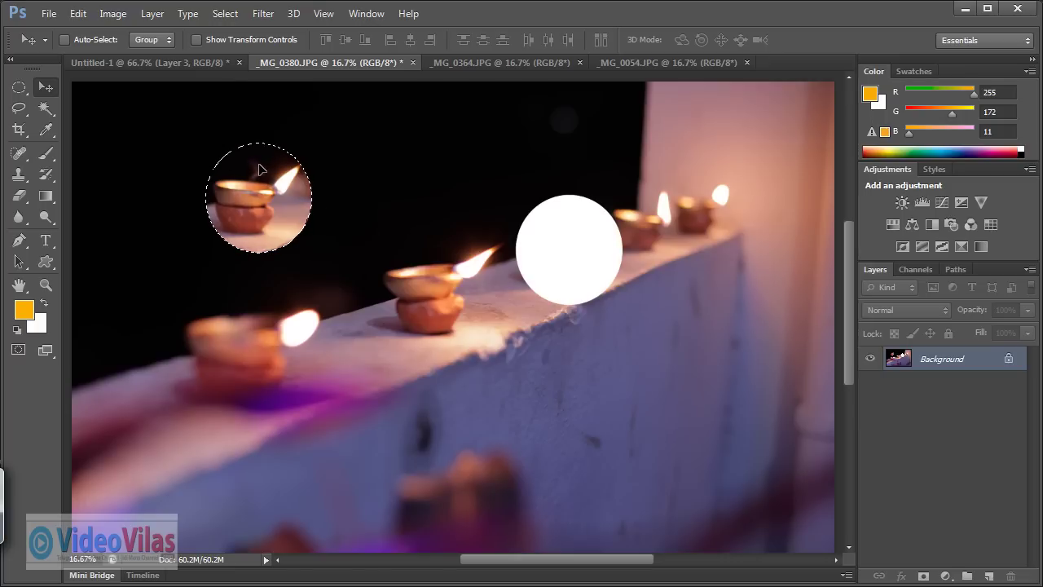
pyautogui.hotkey('ctrl', 'z')
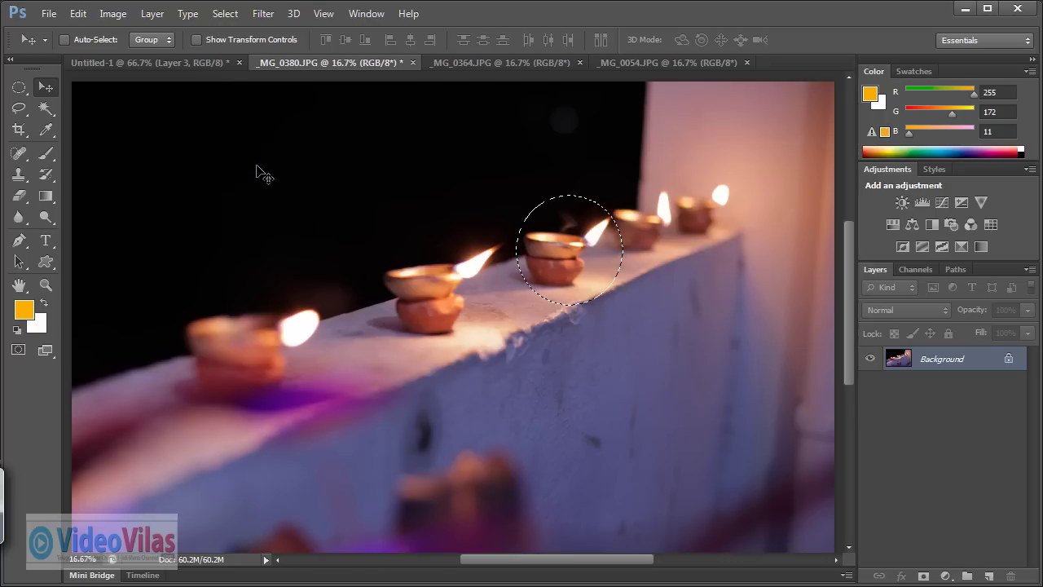
pyautogui.hotkey('ctrl', 'd')
pyautogui.click(168, 62)
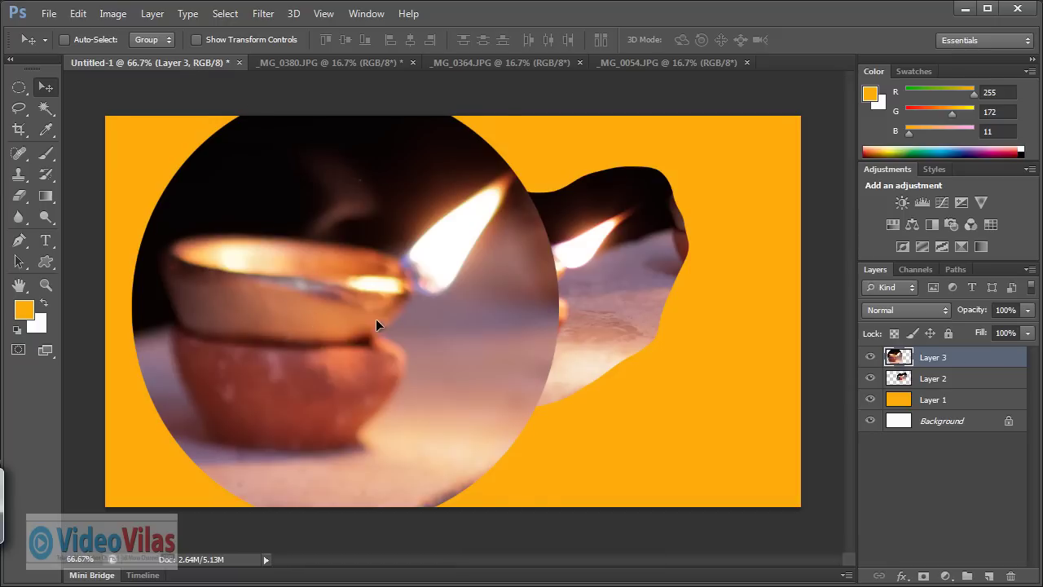
pyautogui.moveTo(310, 317); pyautogui.dragTo(391, 317)
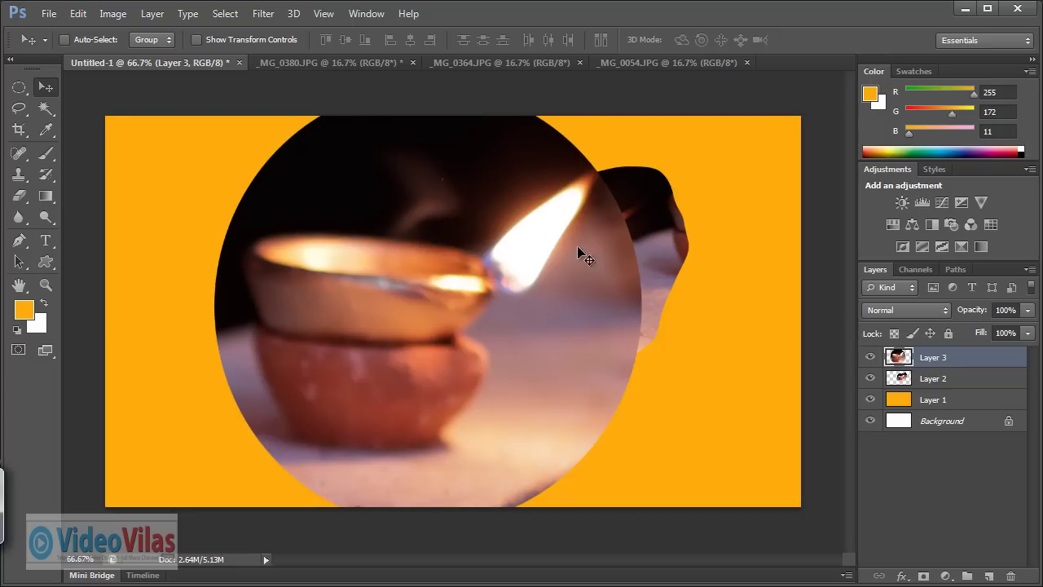
# Step: Trace a freehand Lasso selection around the lower bowl of the large lamp
pyautogui.click(18, 110)
pyautogui.click(77, 112)
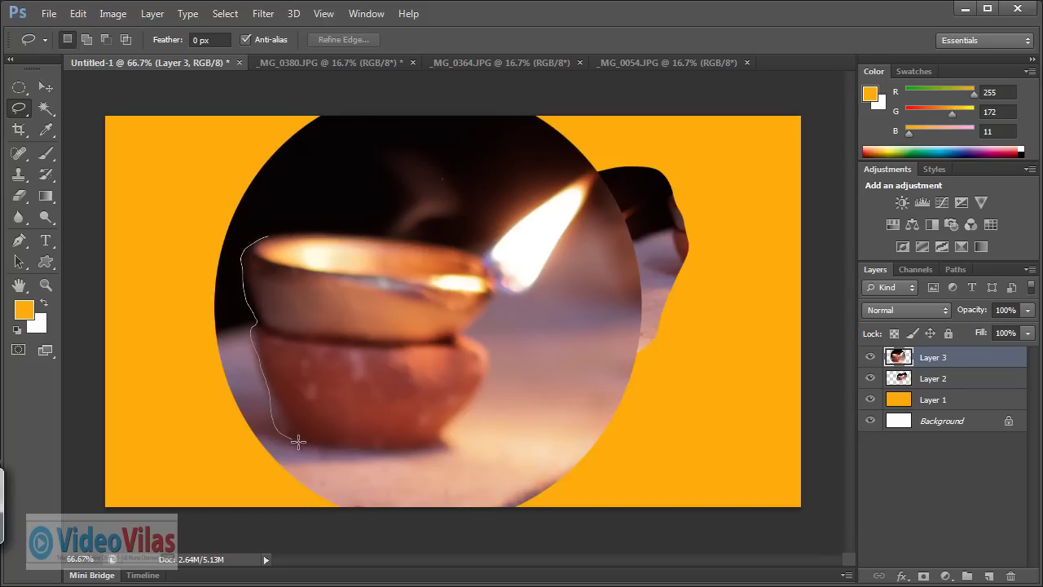
pyautogui.moveTo(419, 449); pyautogui.dragTo(451, 432)
pyautogui.moveTo(492, 348); pyautogui.dragTo(495, 351)
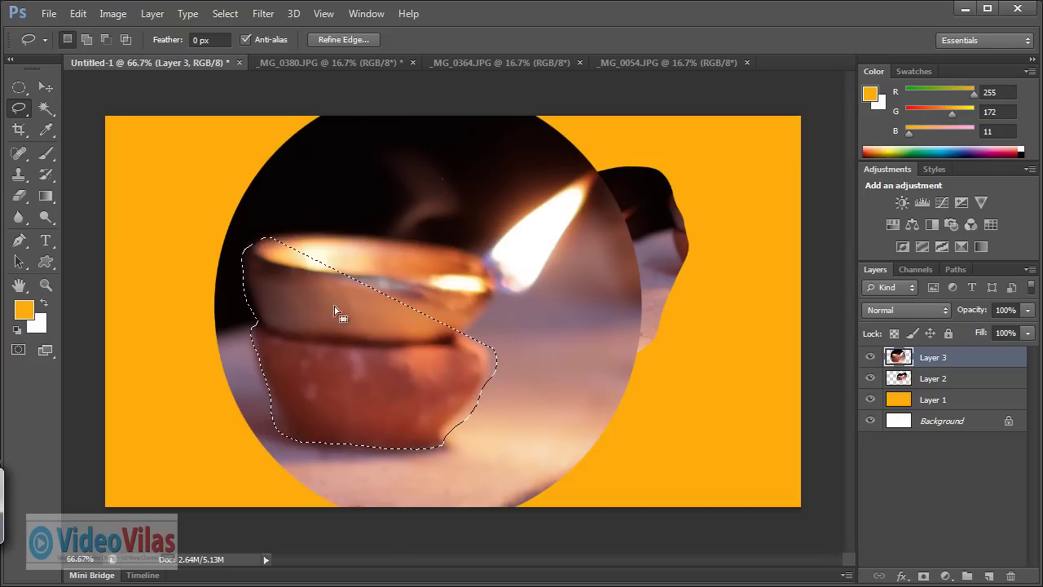
# Step: Add the bowl's rim and the flame to the selection using Add to Selection mode
pyautogui.click(86, 40)
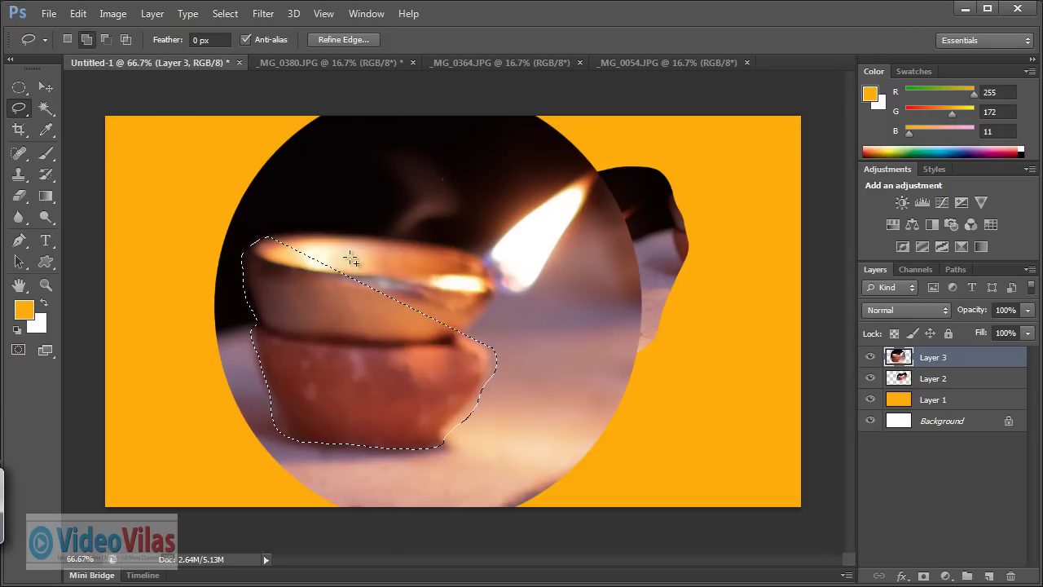
pyautogui.moveTo(280, 237); pyautogui.dragTo(327, 234)
pyautogui.moveTo(489, 256); pyautogui.dragTo(566, 189)
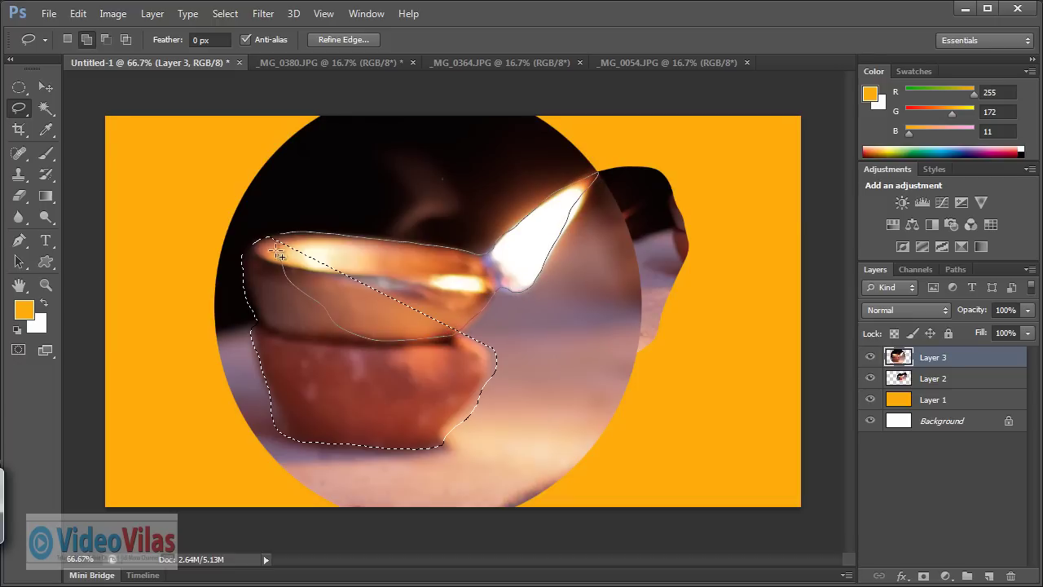
pyautogui.moveTo(278, 236); pyautogui.dragTo(280, 238)
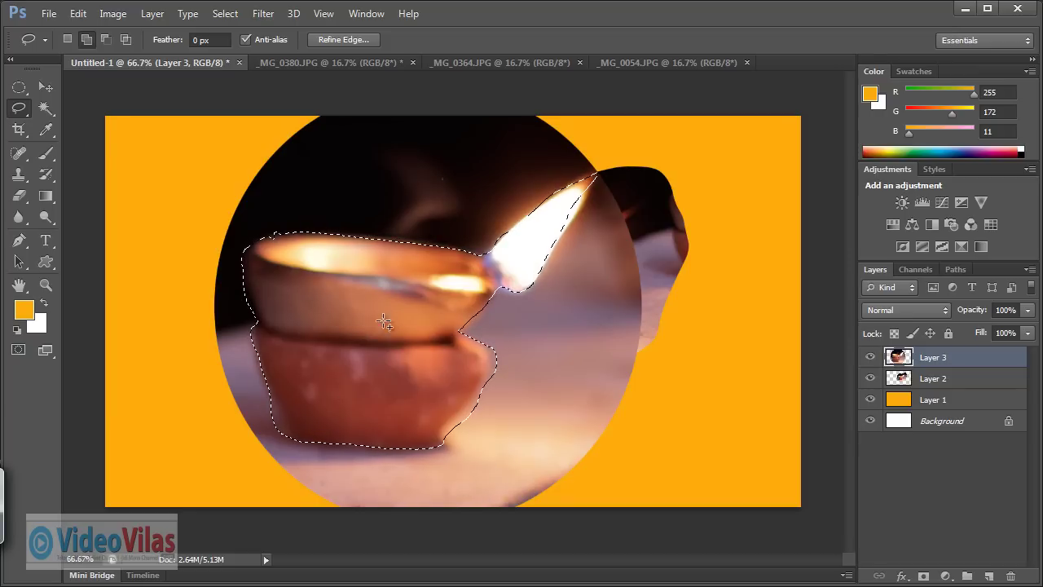
pyautogui.click(54, 90)
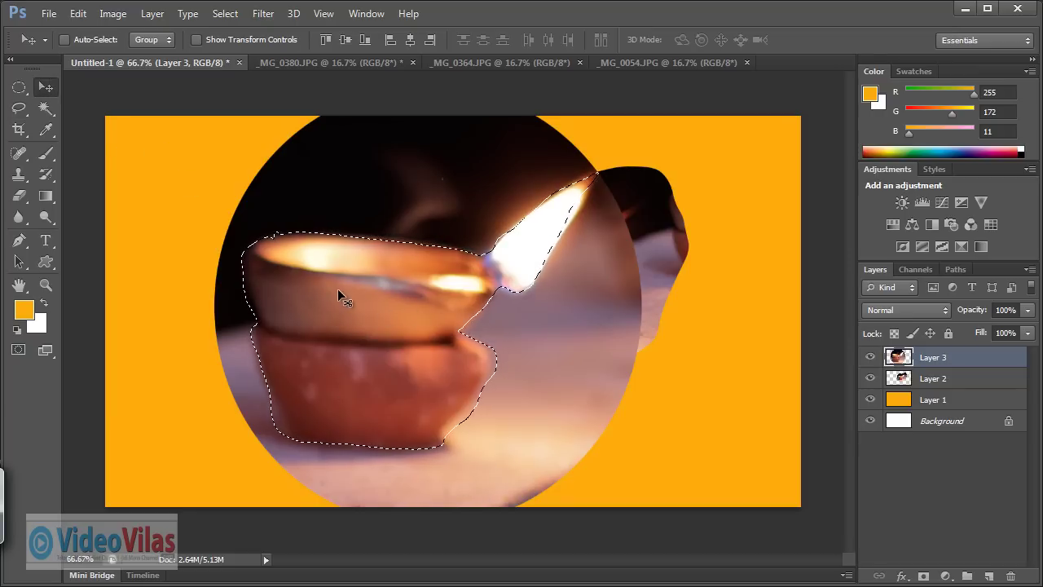
# Step: Drag the cut-out lamp into _MG_0364.JPG, accept the profile conversion, and raise it among the leaves
pyautogui.moveTo(337, 289)
pyautogui.mouseDown()
pyautogui.moveTo(716, 359)
pyautogui.moveTo(481, 312)
pyautogui.moveTo(419, 269)
pyautogui.moveTo(366, 121)
pyautogui.moveTo(484, 96)
pyautogui.moveTo(498, 63)
pyautogui.moveTo(435, 163)
pyautogui.moveTo(471, 289)
pyautogui.moveTo(492, 280)
pyautogui.mouseUp()
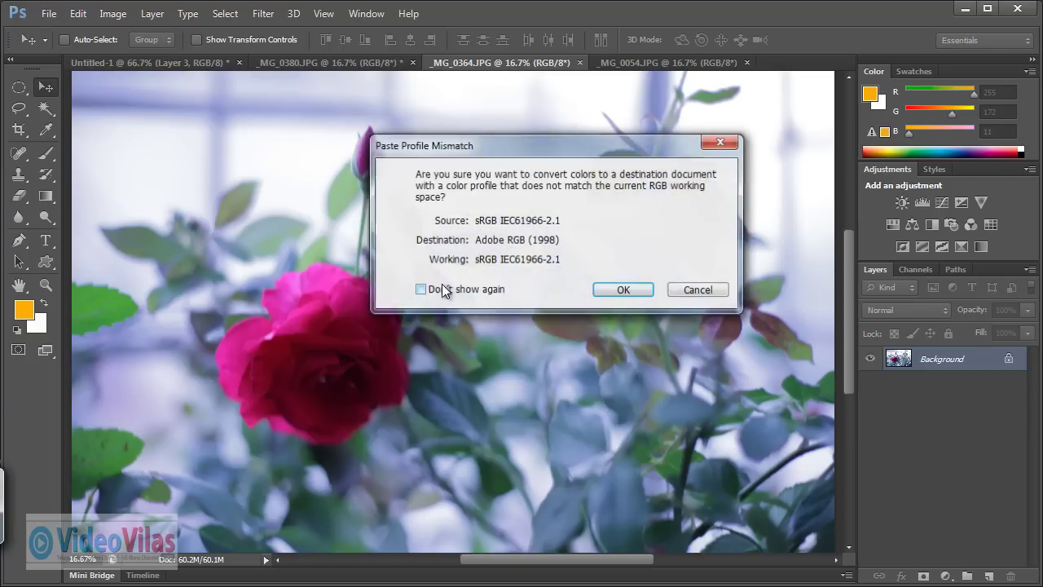
pyautogui.click(607, 291)
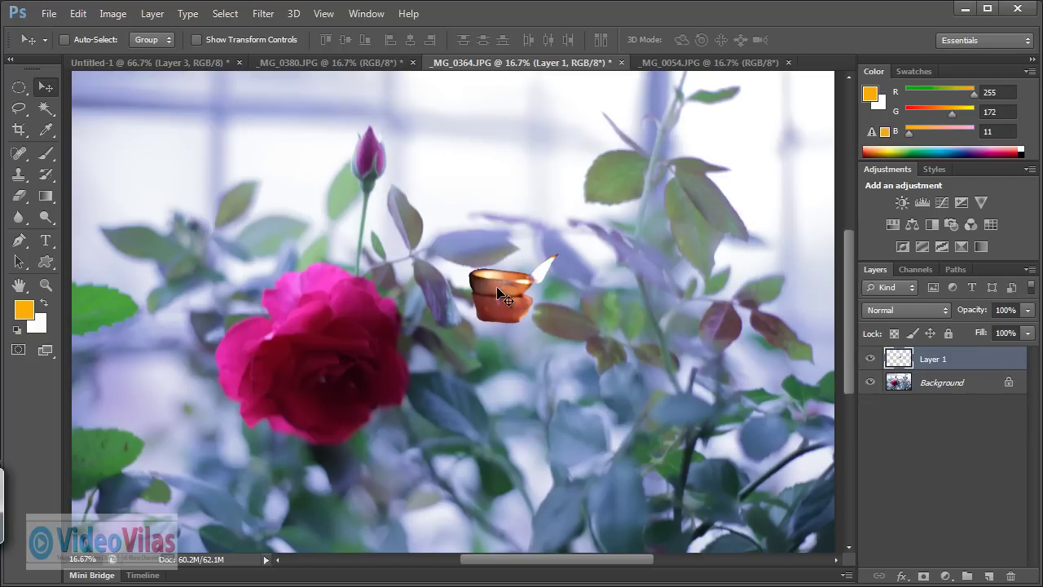
pyautogui.moveTo(498, 291)
pyautogui.mouseDown()
pyautogui.moveTo(482, 172)
pyautogui.moveTo(474, 198)
pyautogui.moveTo(499, 189)
pyautogui.mouseUp()
# Step: Lower the pasted lamp slightly over the leaves, inspect it zoomed in, then return to Untitled-1
pyautogui.click(144, 65)
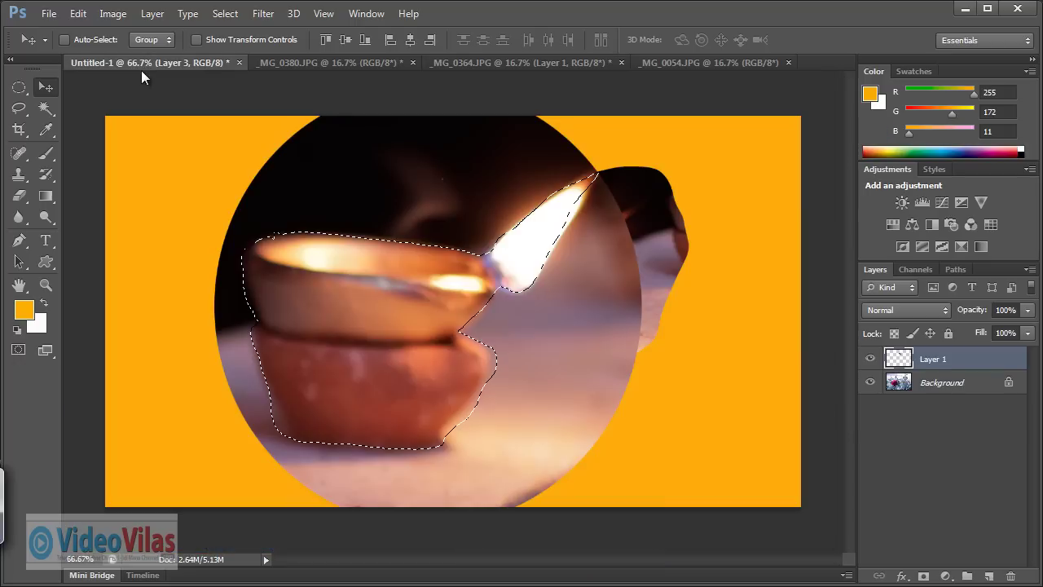
pyautogui.moveTo(415, 224); pyautogui.dragTo(421, 237)
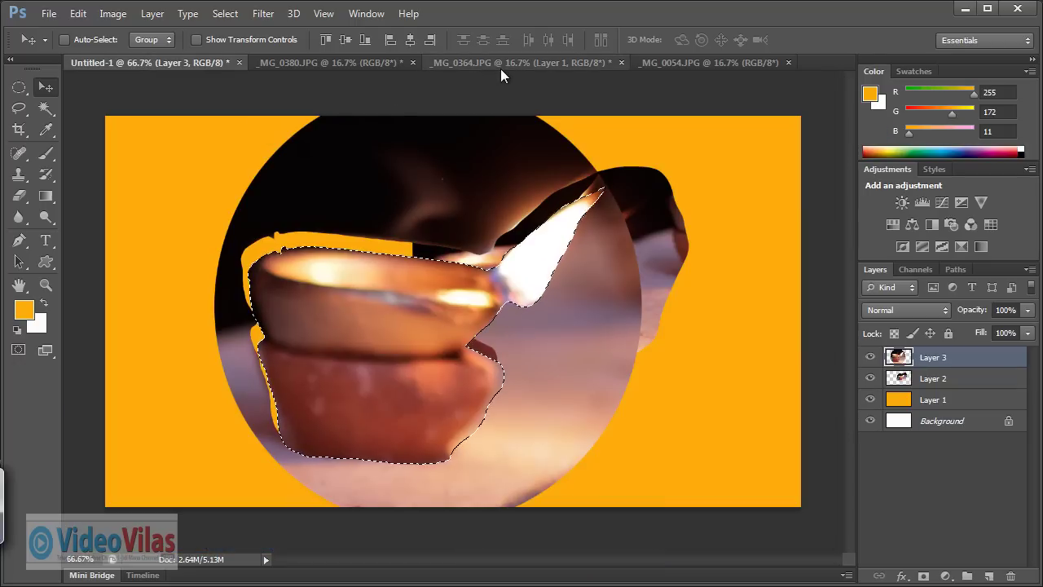
pyautogui.moveTo(475, 74); pyautogui.dragTo(532, 69)
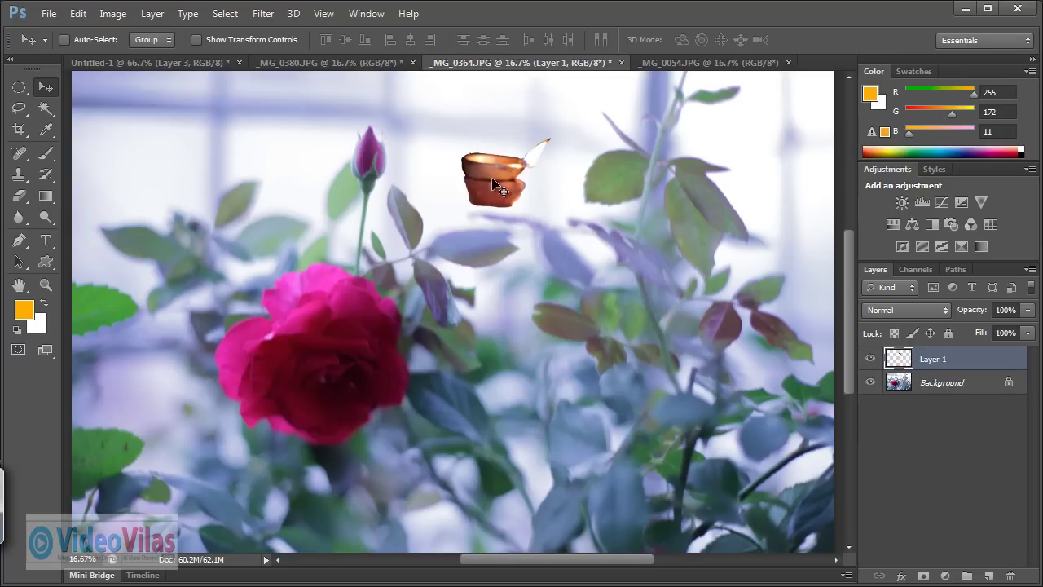
pyautogui.moveTo(510, 184); pyautogui.dragTo(526, 238)
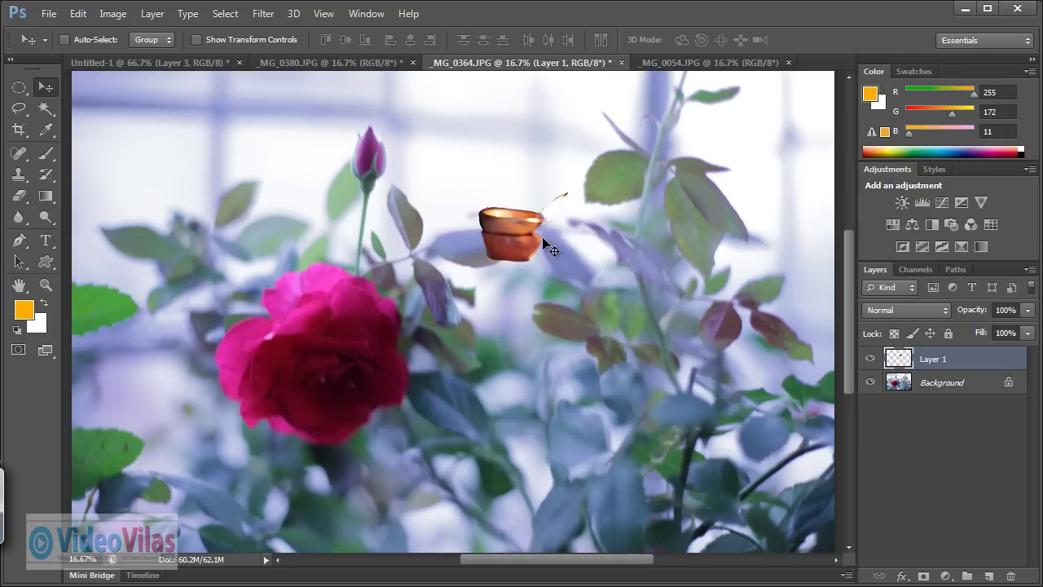
pyautogui.hotkey('ctrl', '+')
pyautogui.hotkey('ctrl', '+')
pyautogui.hotkey('ctrl', '+')
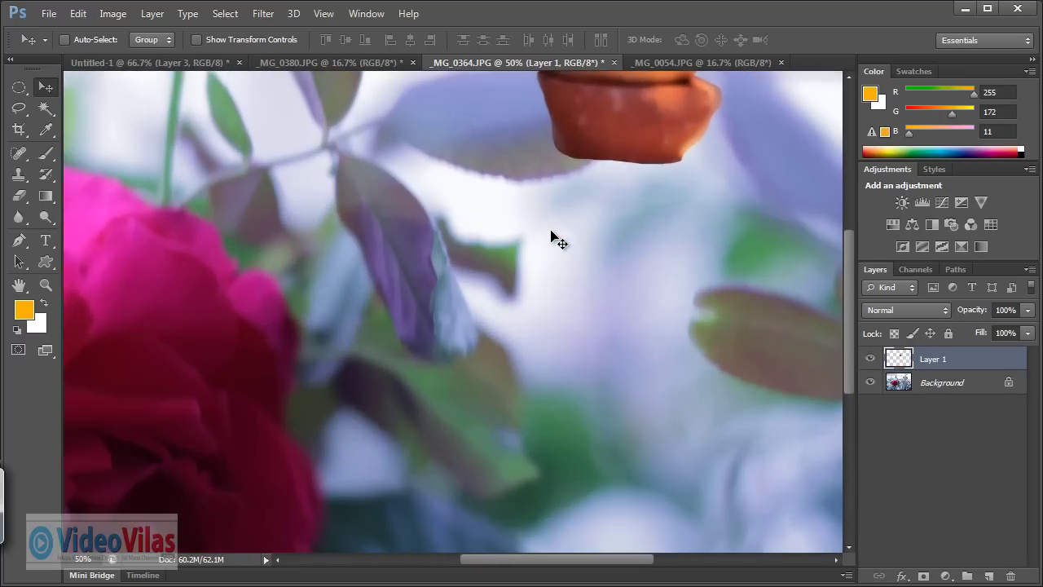
pyautogui.hotkey('ctrl', '+')
pyautogui.moveTo(628, 152); pyautogui.dragTo(493, 260)
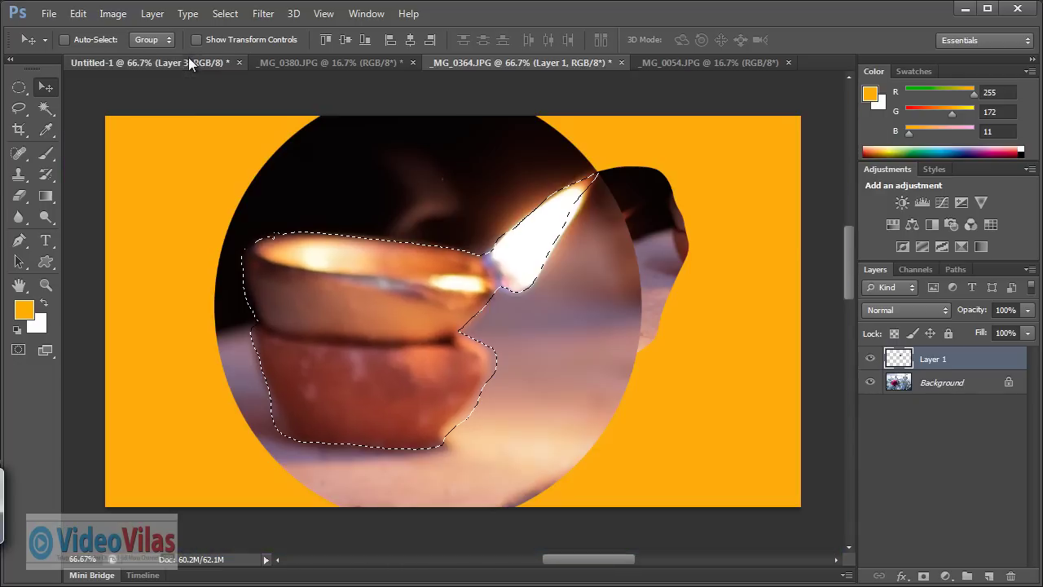
pyautogui.moveTo(414, 271); pyautogui.dragTo(264, 178)
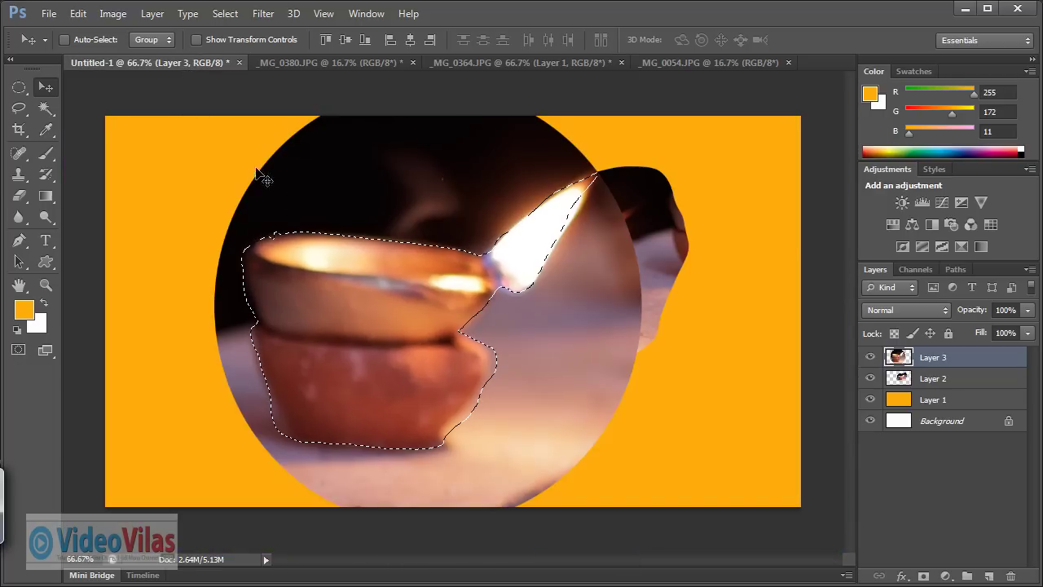
# Step: Clear the diya selection and switch to the Polygonal Lasso Tool
pyautogui.hotkey('ctrl', 'd')
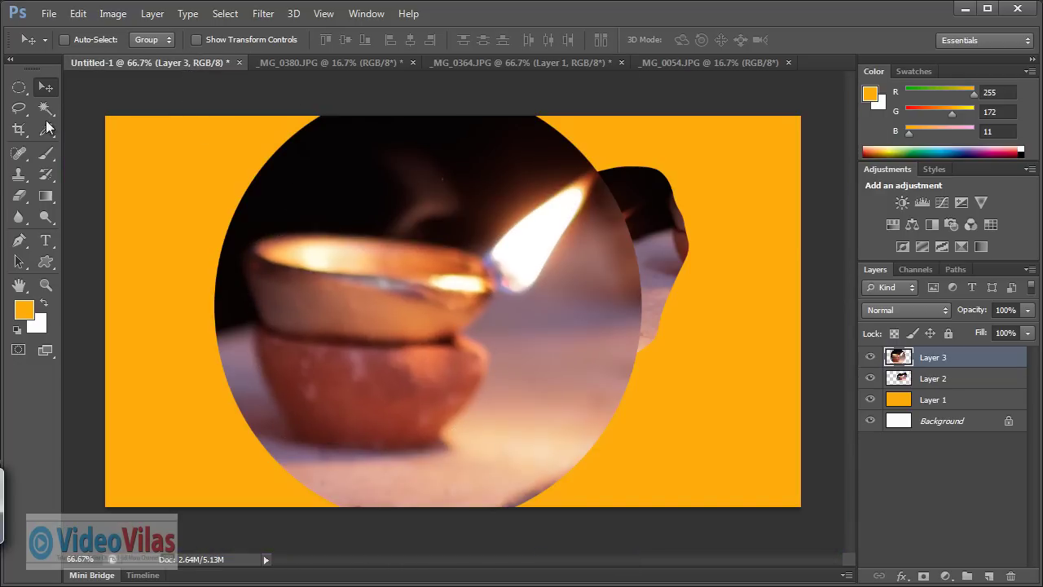
pyautogui.click(19, 108)
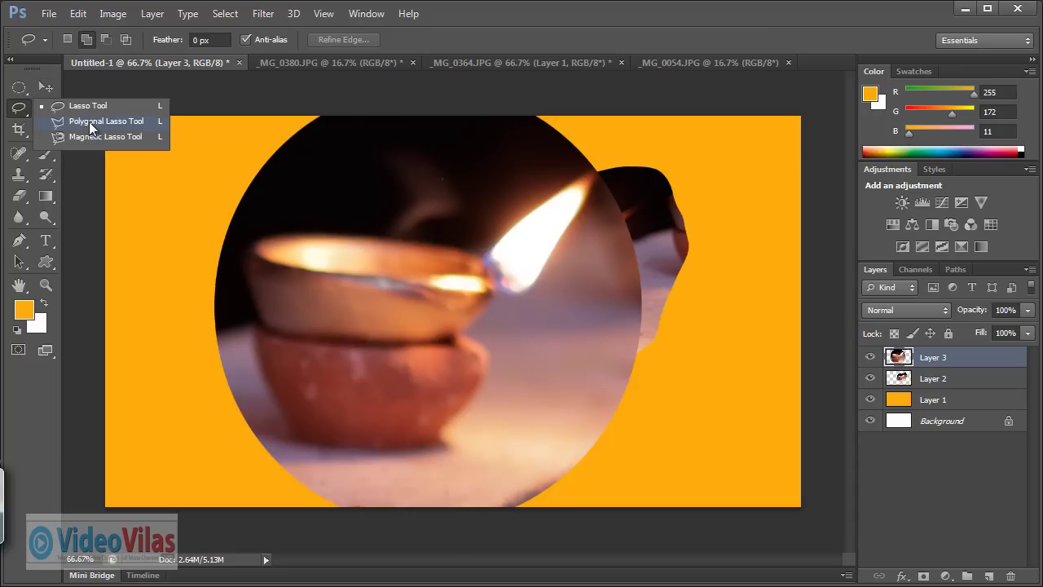
pyautogui.click(90, 123)
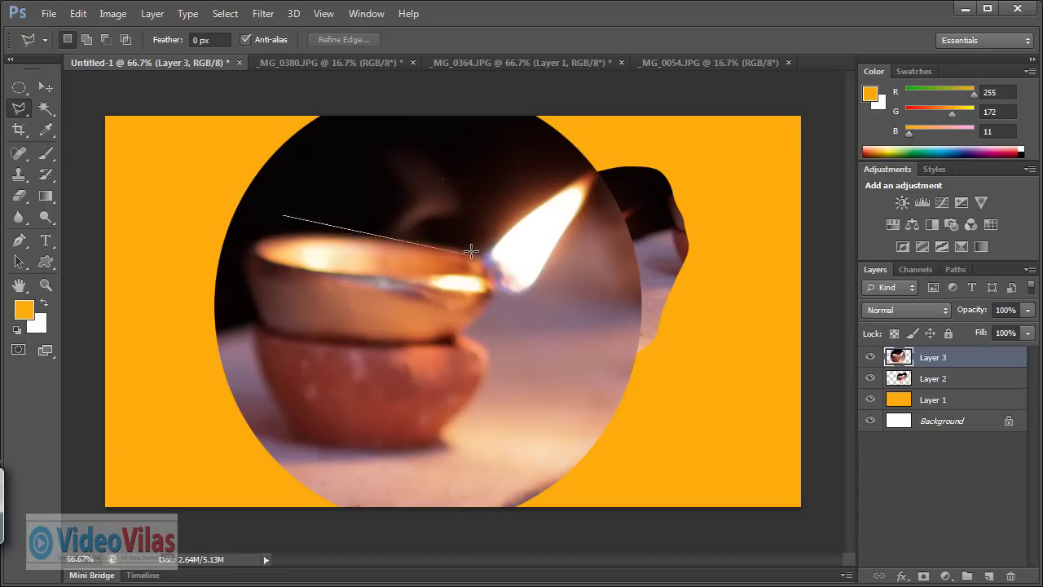
# Step: Click a rough practice polygon around the diya and flame, then deselect it
pyautogui.click(352, 186)
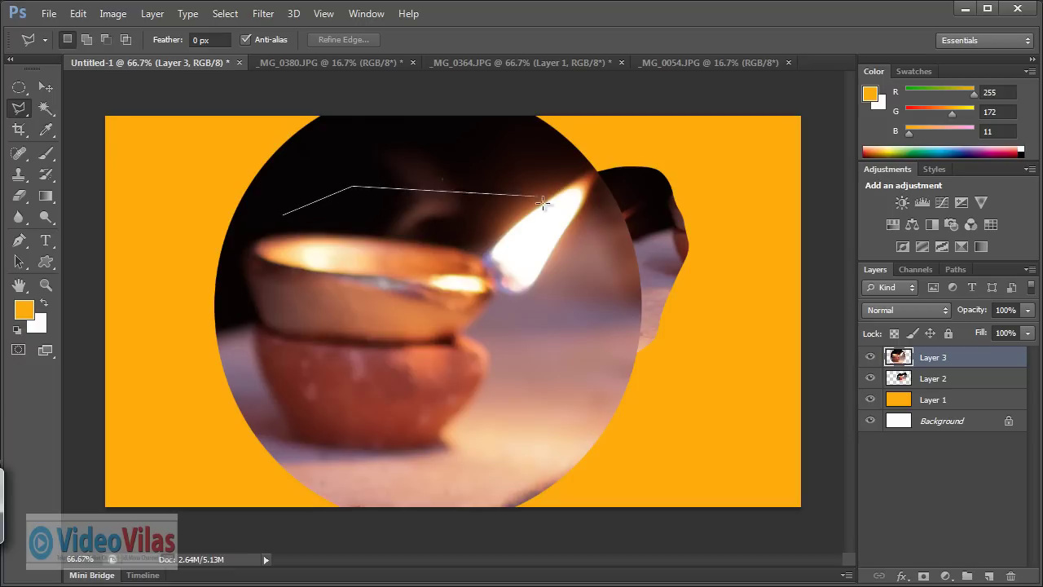
pyautogui.click(445, 185)
pyautogui.click(511, 269)
pyautogui.click(510, 398)
pyautogui.click(339, 460)
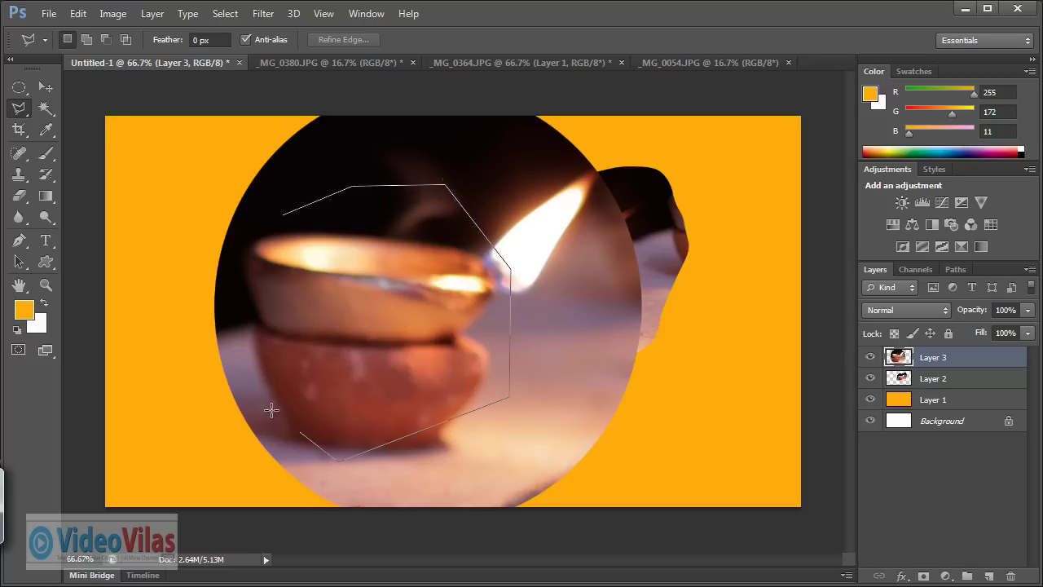
pyautogui.click(226, 380)
pyautogui.click(280, 214)
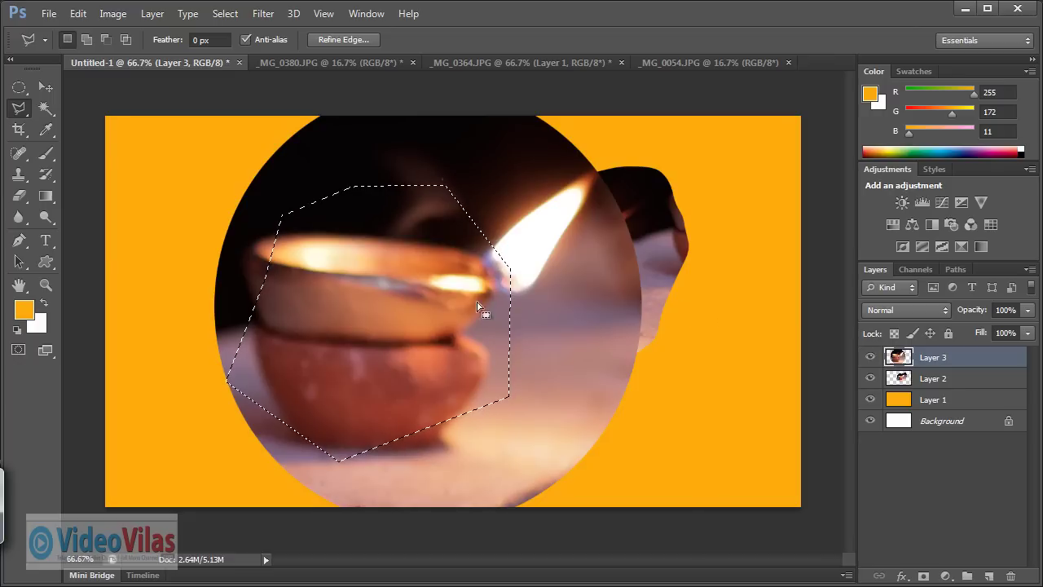
pyautogui.hotkey('ctrl', 'd')
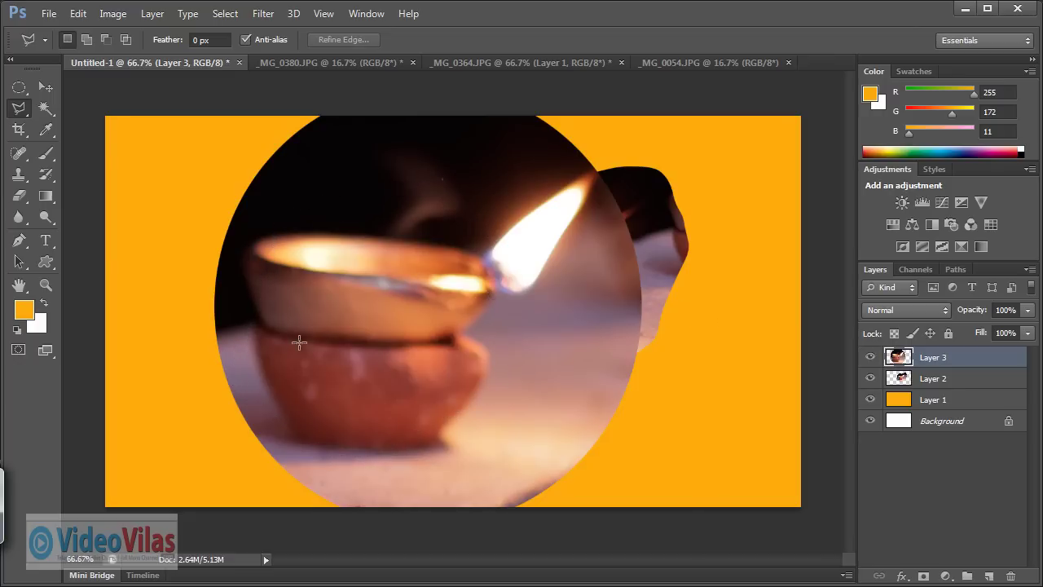
# Step: At 500% zoom, place Polygonal Lasso points along the diya's rim up to the flame's base
pyautogui.hotkey('ctrl', '+')
pyautogui.hotkey('ctrl', '+')
pyautogui.hotkey('ctrl', '+')
pyautogui.hotkey('ctrl', '+')
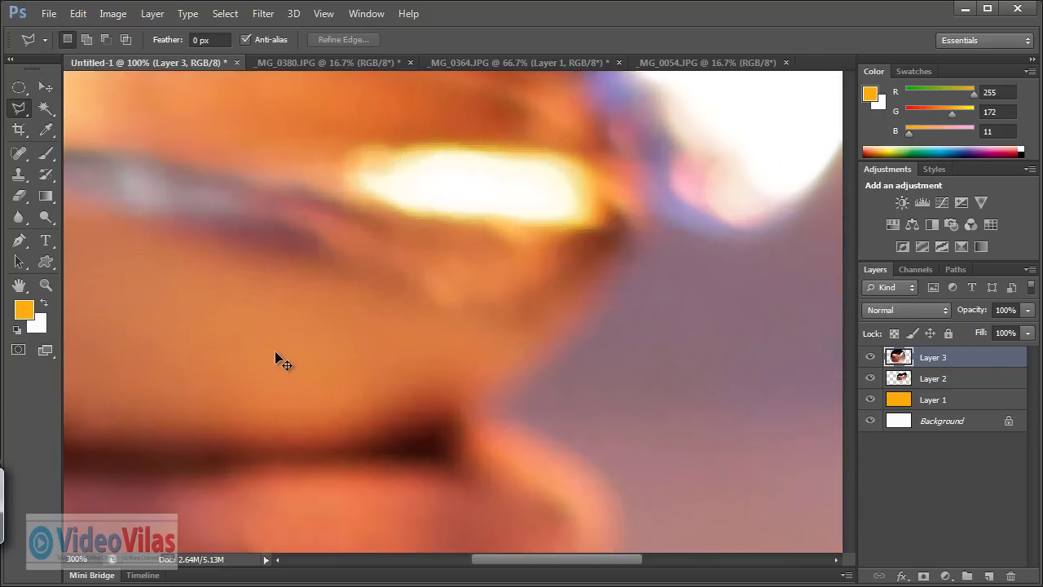
pyautogui.hotkey('ctrl', '+')
pyautogui.moveTo(215, 238)
pyautogui.mouseDown()
pyautogui.moveTo(277, 289)
pyautogui.moveTo(478, 342)
pyautogui.moveTo(521, 325)
pyautogui.moveTo(526, 350)
pyautogui.moveTo(438, 301)
pyautogui.moveTo(264, 250)
pyautogui.mouseUp()
pyautogui.click(234, 242)
pyautogui.click(330, 209)
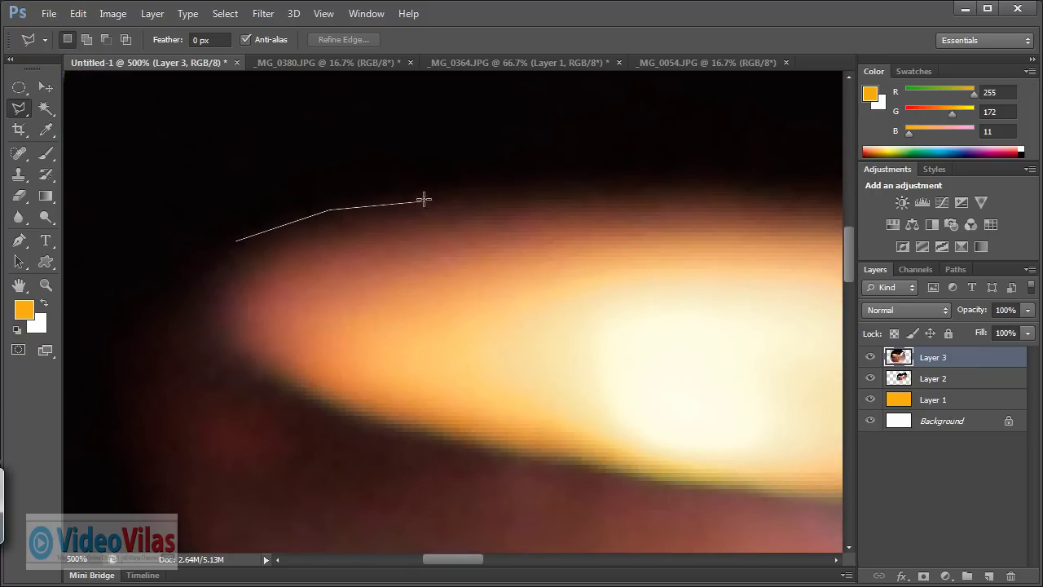
pyautogui.click(433, 188)
pyautogui.click(593, 183)
pyautogui.click(716, 191)
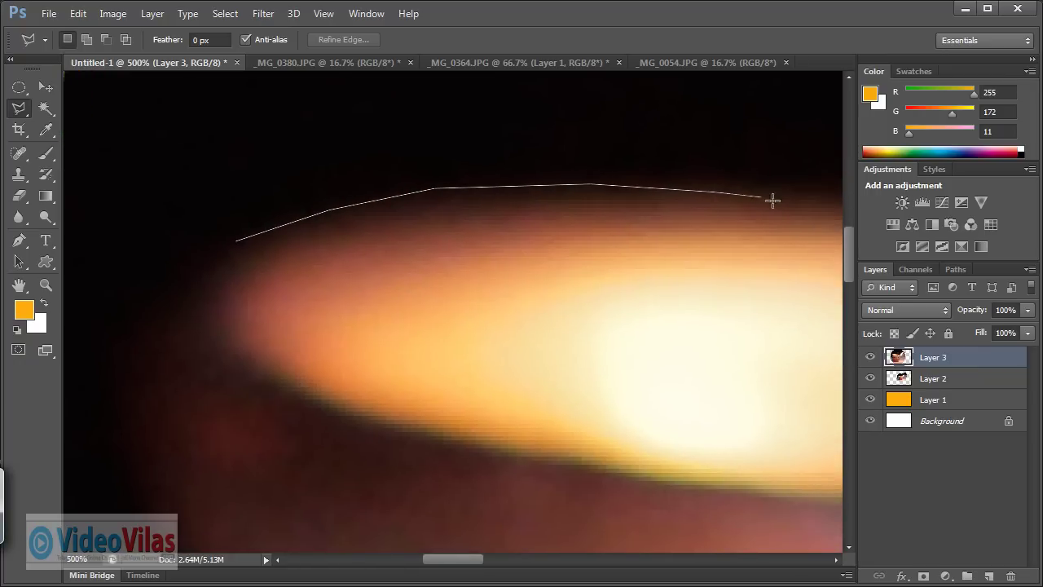
pyautogui.moveTo(727, 233)
pyautogui.mouseDown()
pyautogui.moveTo(429, 195)
pyautogui.moveTo(358, 207)
pyautogui.mouseUp()
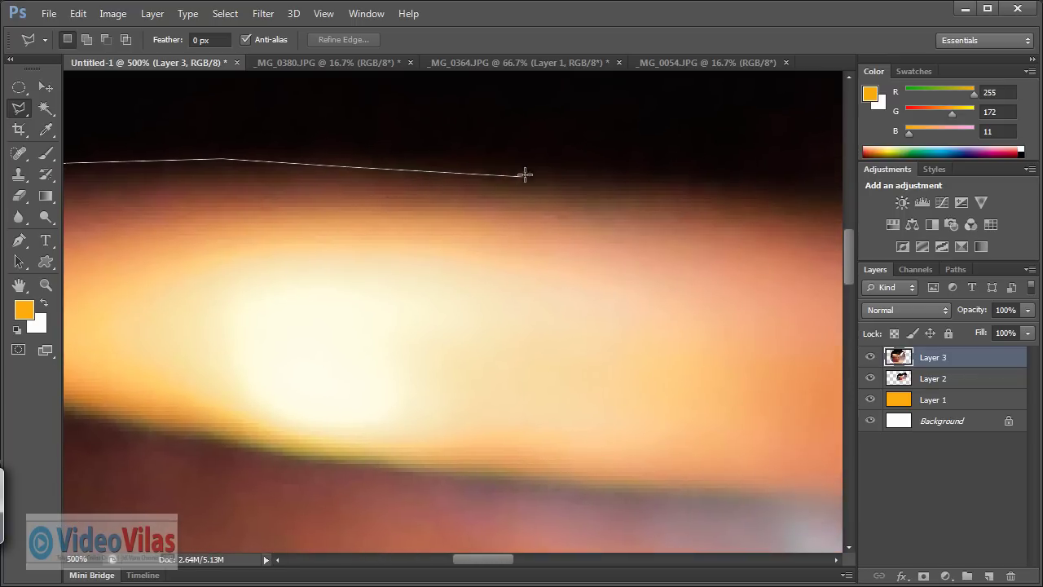
pyautogui.click(715, 188)
pyautogui.moveTo(654, 246); pyautogui.dragTo(266, 251)
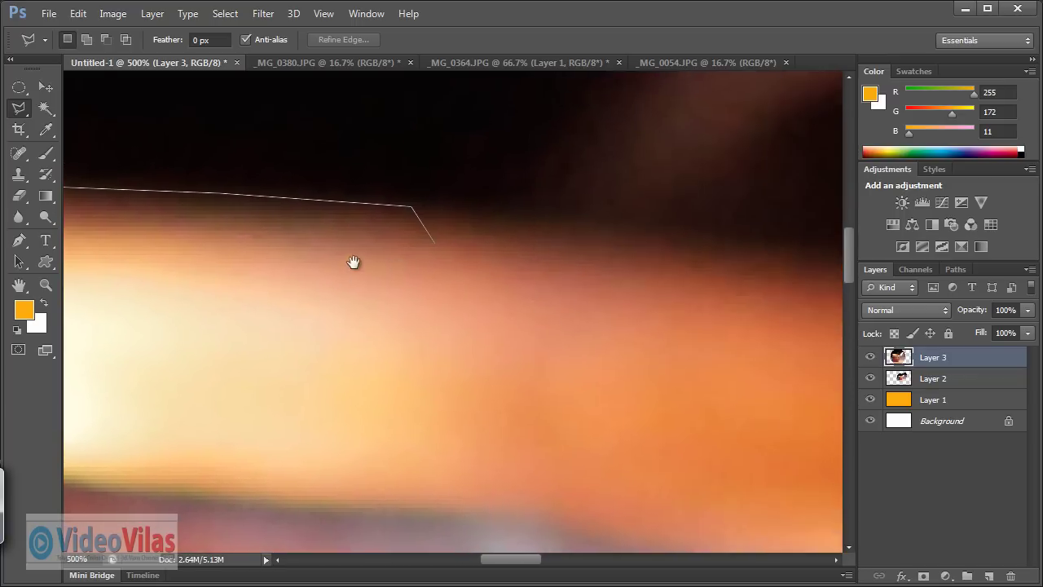
pyautogui.click(517, 219)
pyautogui.moveTo(710, 277); pyautogui.dragTo(538, 275)
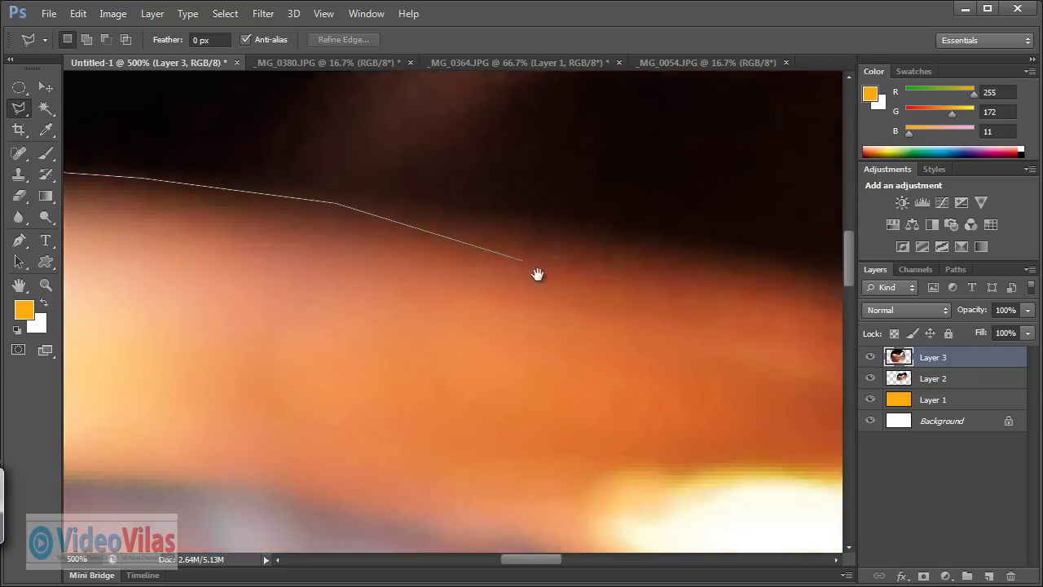
pyautogui.click(572, 239)
pyautogui.moveTo(762, 314); pyautogui.dragTo(484, 288)
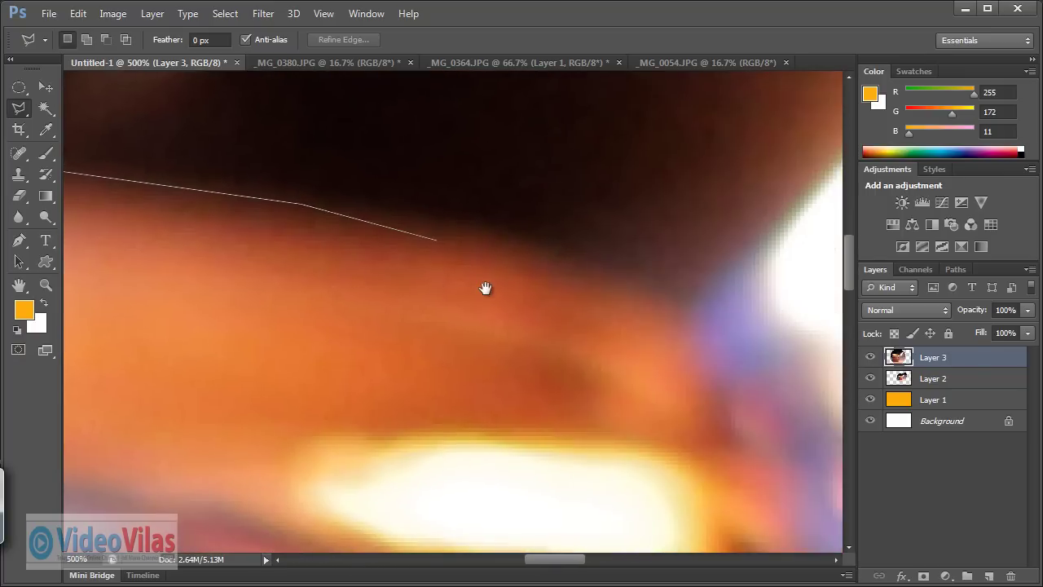
pyautogui.click(543, 240)
pyautogui.click(680, 298)
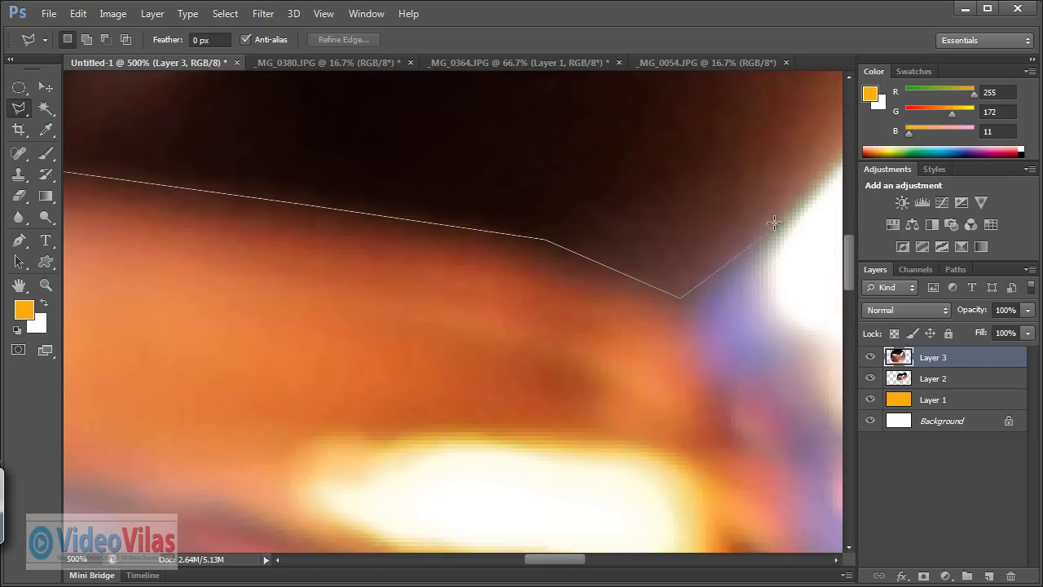
# Step: Continue the outline up the flame's left edge to its tip
pyautogui.click(762, 237)
pyautogui.moveTo(670, 254)
pyautogui.mouseDown()
pyautogui.moveTo(636, 259)
pyautogui.moveTo(388, 398)
pyautogui.mouseUp()
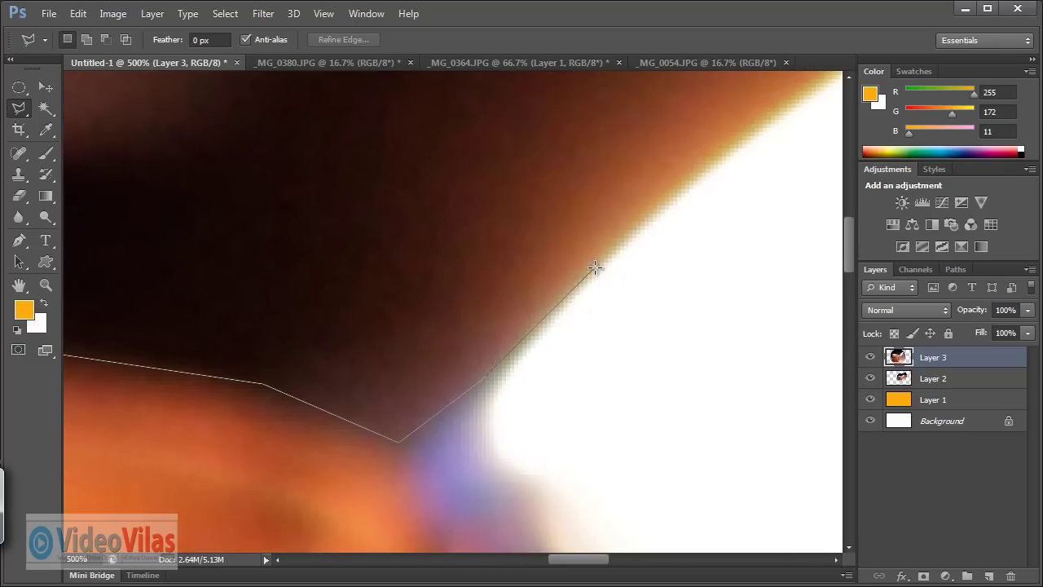
pyautogui.click(815, 93)
pyautogui.moveTo(761, 132); pyautogui.dragTo(394, 404)
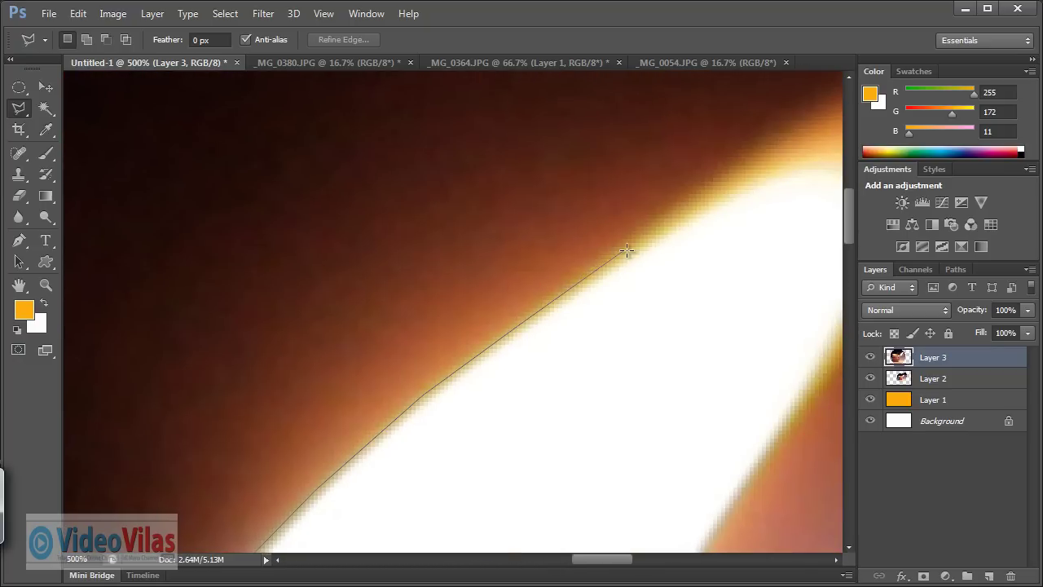
pyautogui.moveTo(625, 234); pyautogui.dragTo(552, 282)
pyautogui.click(625, 213)
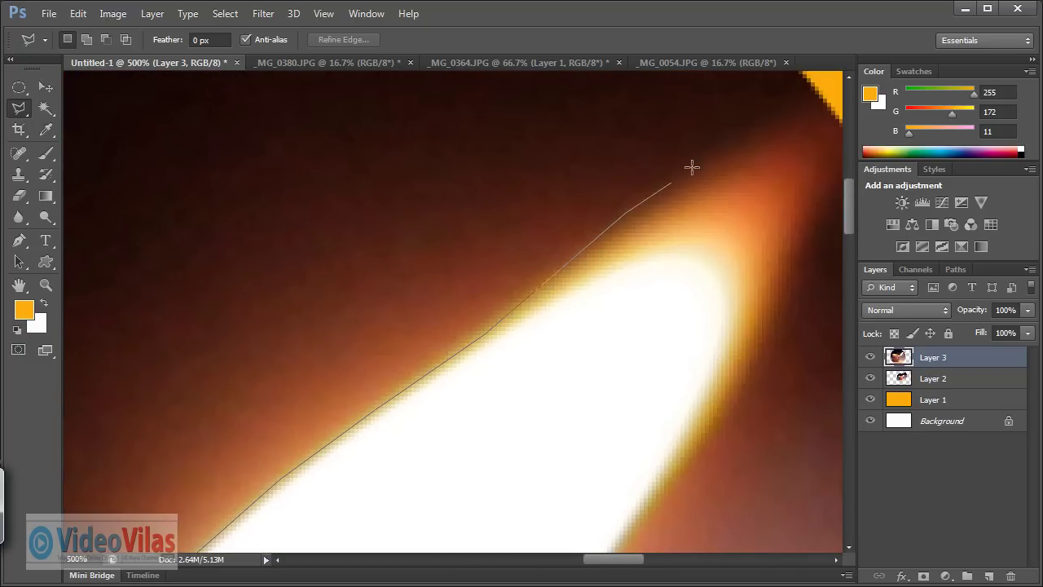
pyautogui.click(793, 111)
pyautogui.click(828, 104)
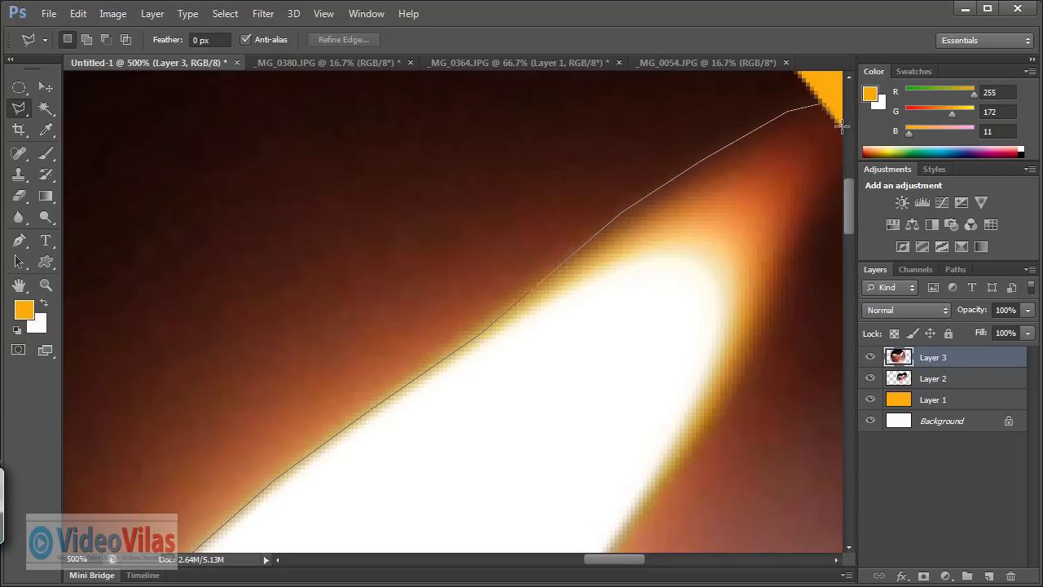
# Step: Trace down the flame's right edge and around its bottom curve
pyautogui.moveTo(691, 203); pyautogui.dragTo(617, 177)
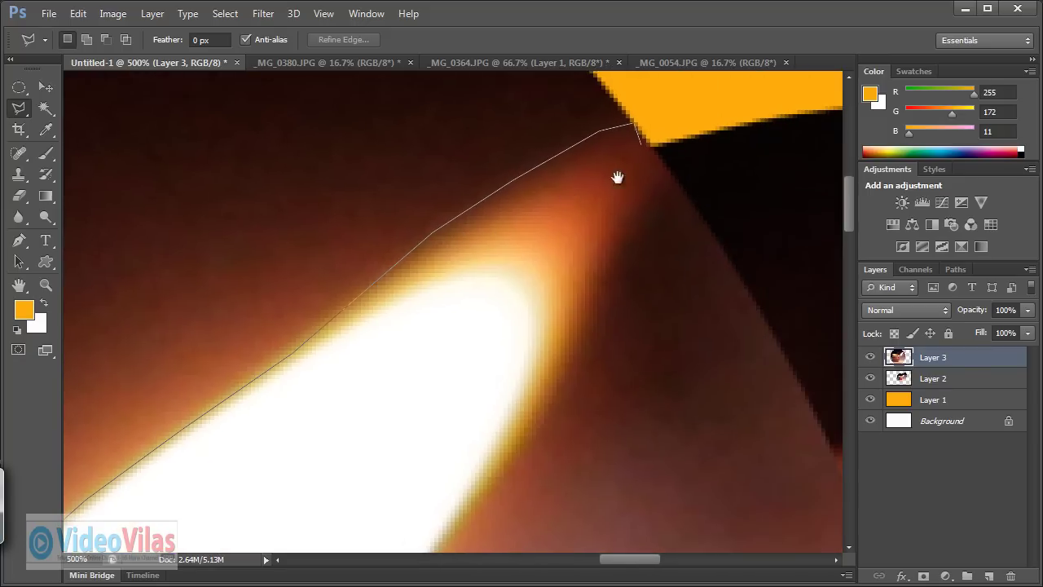
pyautogui.click(658, 194)
pyautogui.click(623, 241)
pyautogui.moveTo(530, 365); pyautogui.dragTo(508, 233)
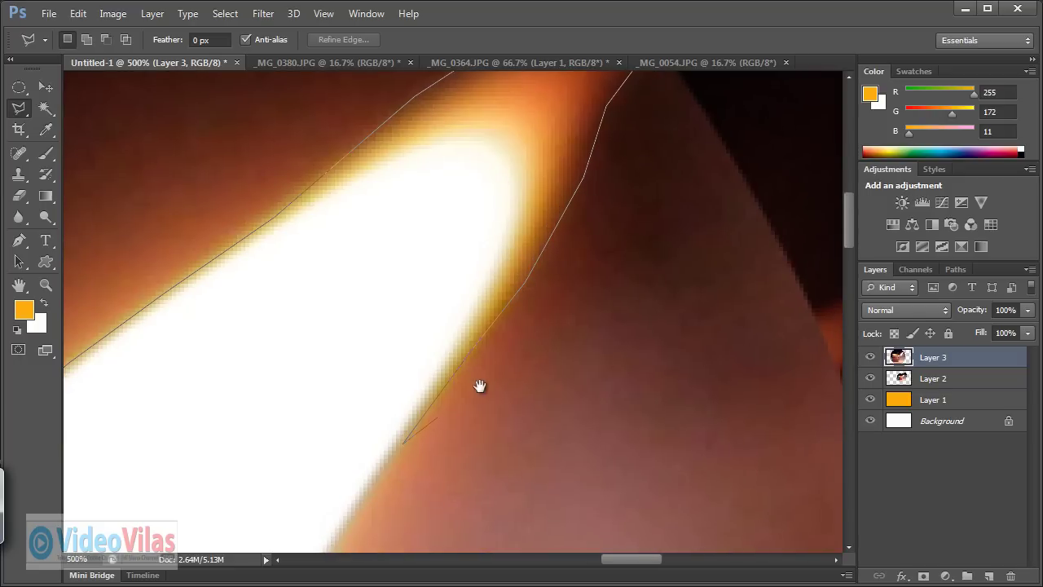
pyautogui.moveTo(480, 386); pyautogui.dragTo(512, 238)
pyautogui.moveTo(456, 319); pyautogui.dragTo(496, 233)
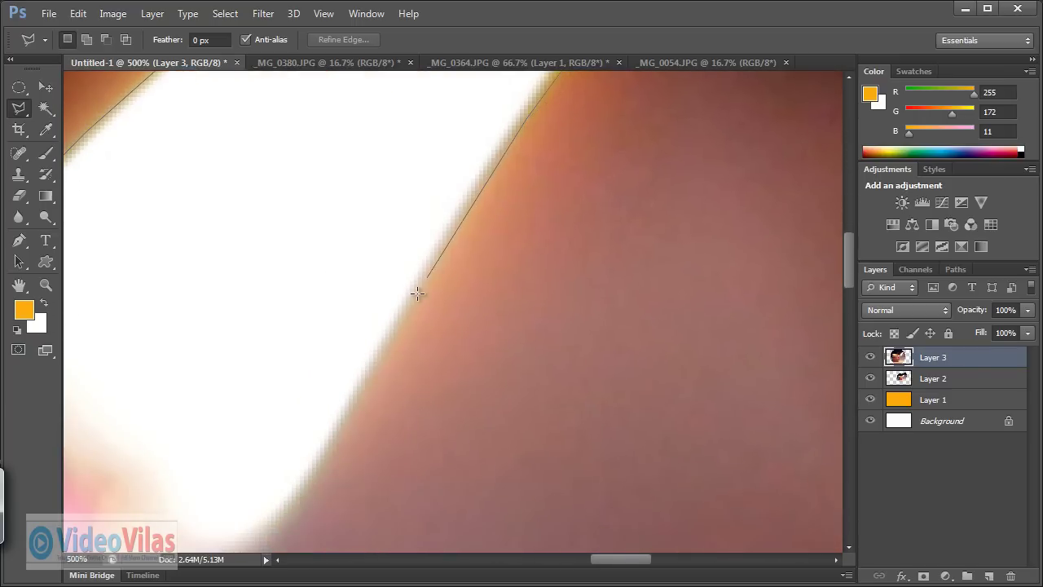
pyautogui.click(345, 444)
pyautogui.moveTo(448, 396)
pyautogui.mouseDown()
pyautogui.moveTo(487, 248)
pyautogui.moveTo(529, 178)
pyautogui.mouseUp()
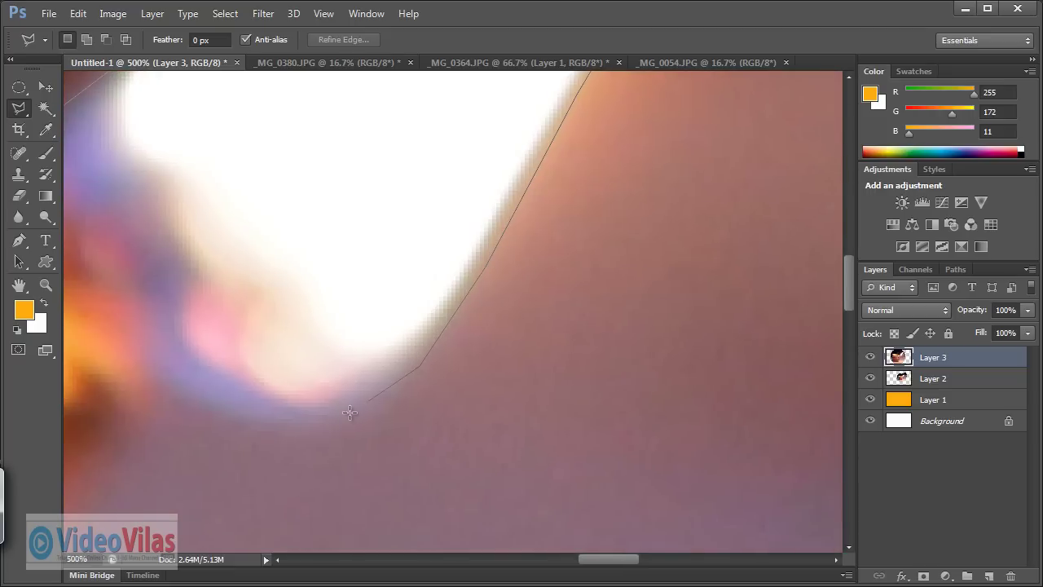
pyautogui.click(204, 419)
pyautogui.moveTo(293, 372); pyautogui.dragTo(530, 242)
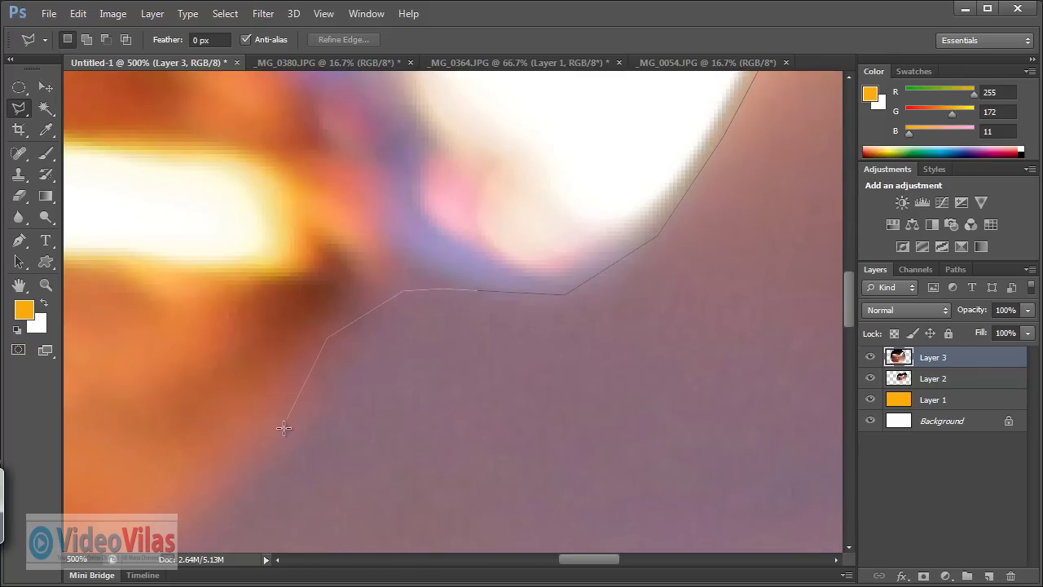
pyautogui.moveTo(243, 428); pyautogui.dragTo(404, 237)
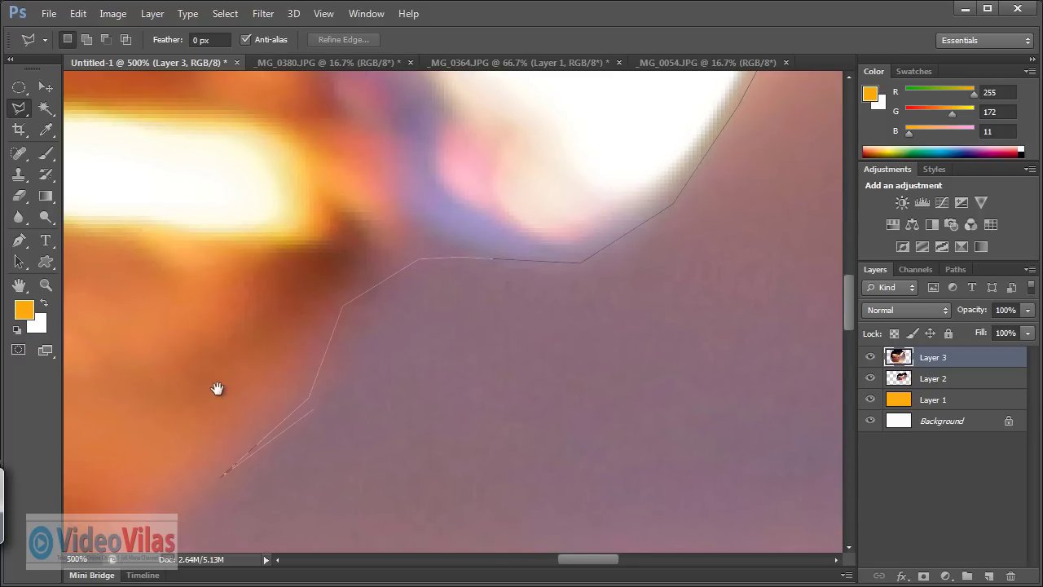
pyautogui.moveTo(217, 389); pyautogui.dragTo(471, 236)
pyautogui.moveTo(368, 359); pyautogui.dragTo(432, 291)
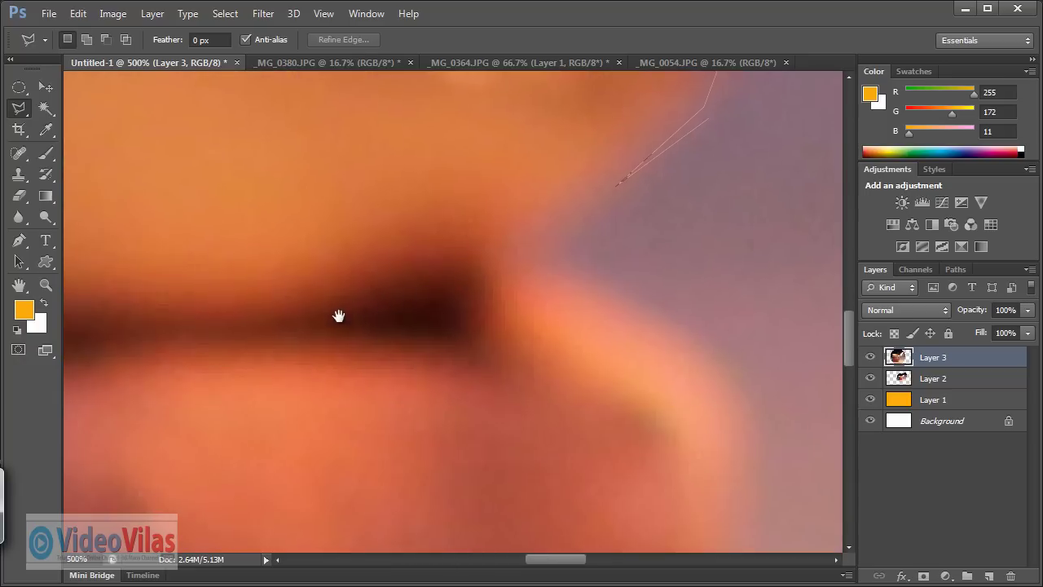
# Step: Add points down the bowl's right side, removing misplaced points with Backspace
pyautogui.click(611, 195)
pyautogui.click(538, 234)
pyautogui.click(683, 335)
pyautogui.click(746, 426)
pyautogui.click(604, 256)
pyautogui.press('BackSpace')
pyautogui.moveTo(717, 490); pyautogui.dragTo(714, 480)
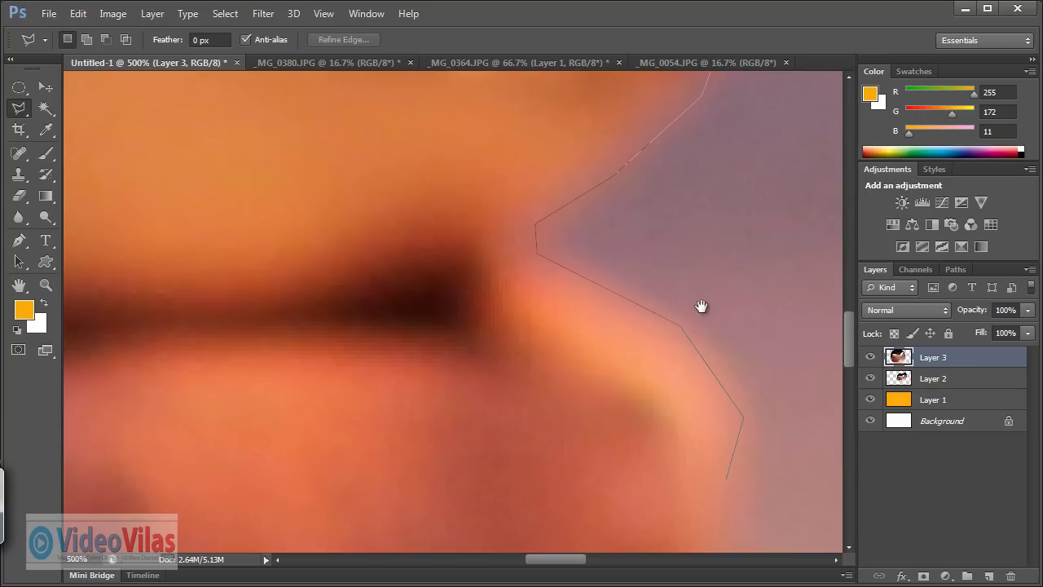
pyautogui.click(726, 479)
pyautogui.moveTo(603, 390); pyautogui.dragTo(612, 329)
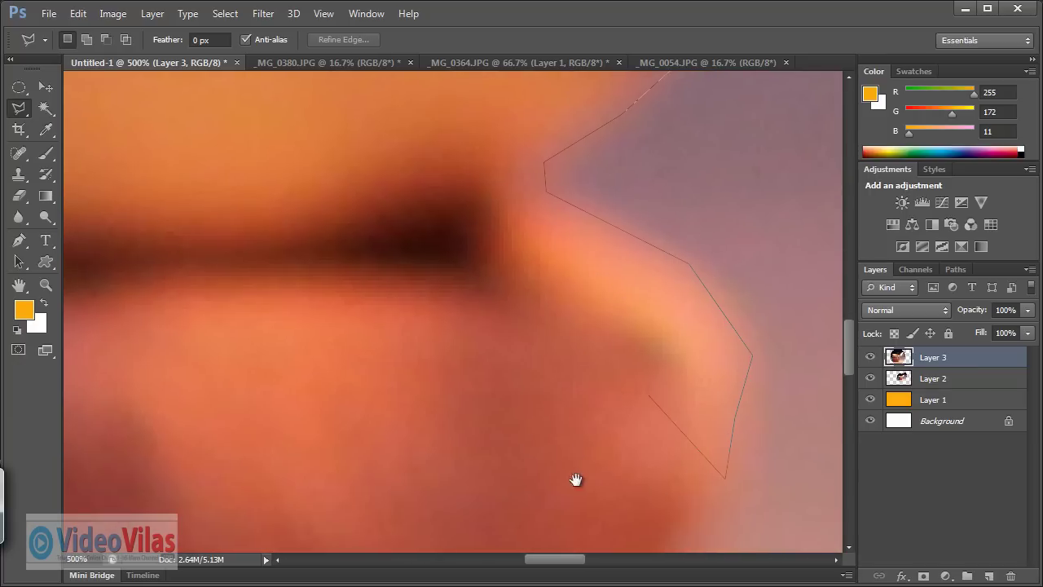
pyautogui.click(559, 336)
pyautogui.press('BackSpace')
pyautogui.press('BackSpace')
# Step: At 200% zoom, add a point at the bowl seam and close the outline at its start
pyautogui.scroll(-1, 595, 499)
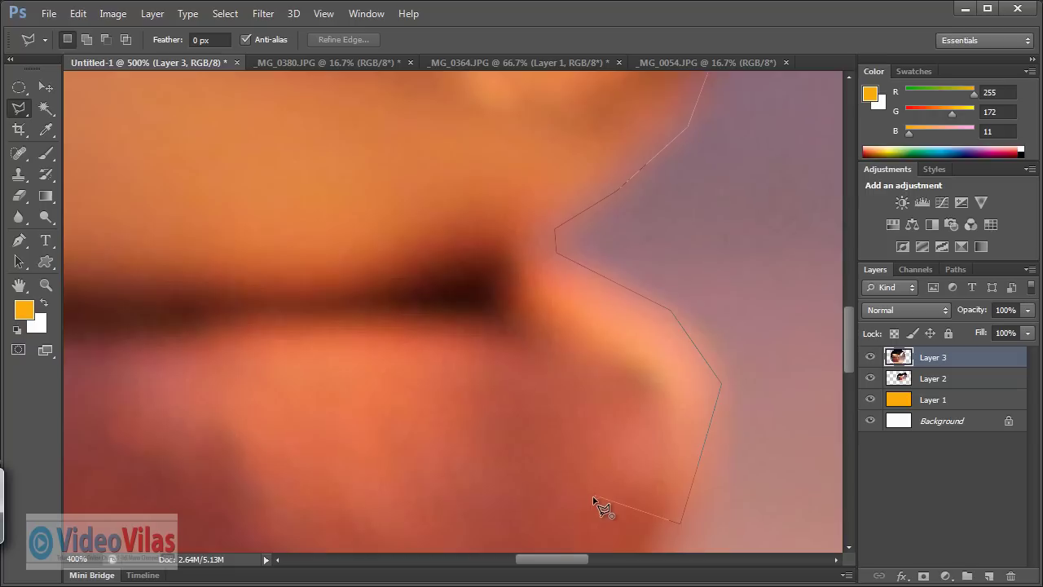
pyautogui.scroll(-1, 595, 499)
pyautogui.scroll(-1, 595, 499)
pyautogui.scroll(-1, 595, 500)
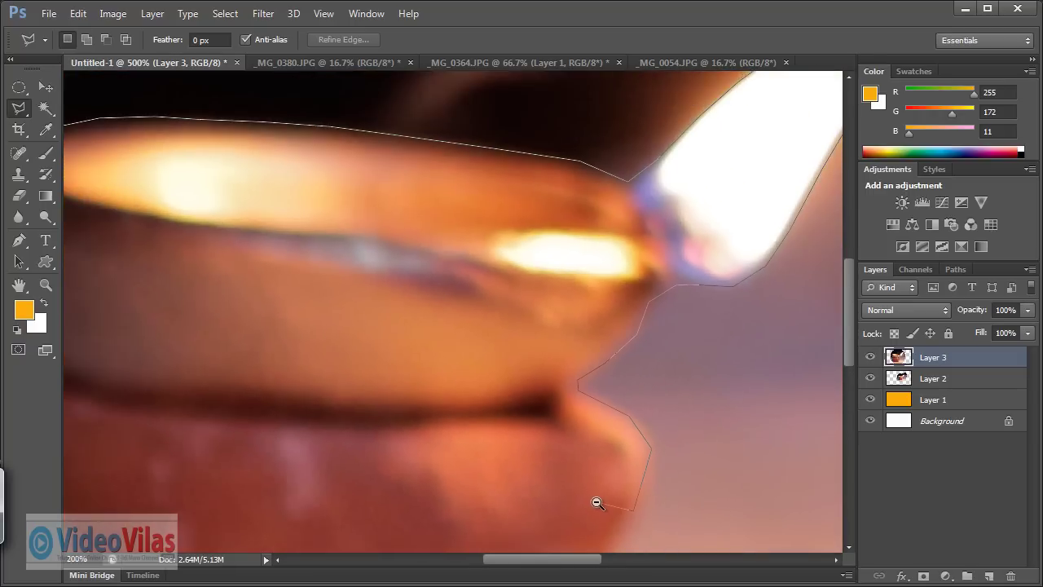
pyautogui.scroll(-1, 595, 502)
pyautogui.scroll(1, 601, 505)
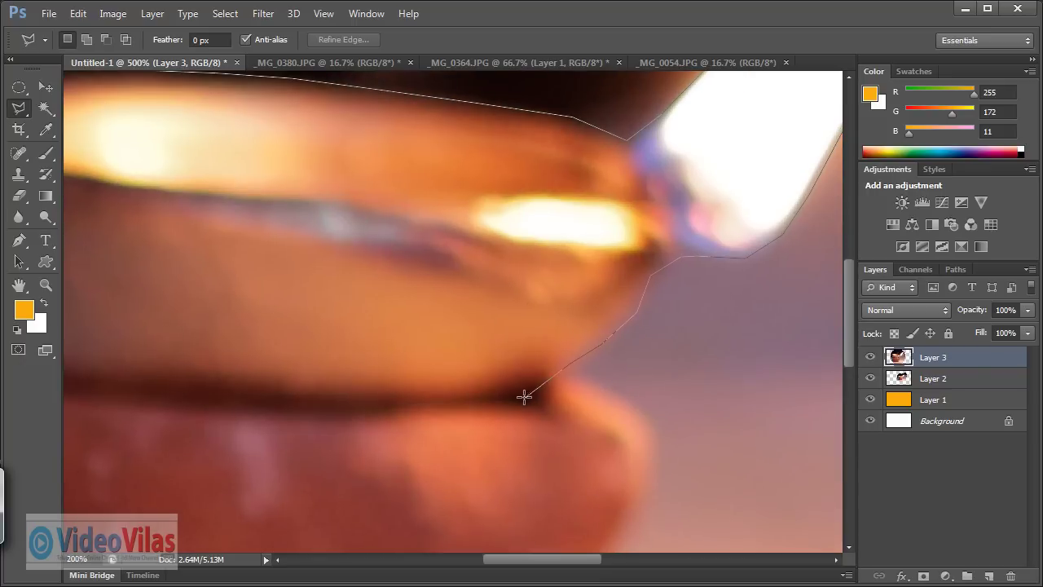
pyautogui.click(473, 401)
pyautogui.moveTo(204, 343); pyautogui.dragTo(256, 347)
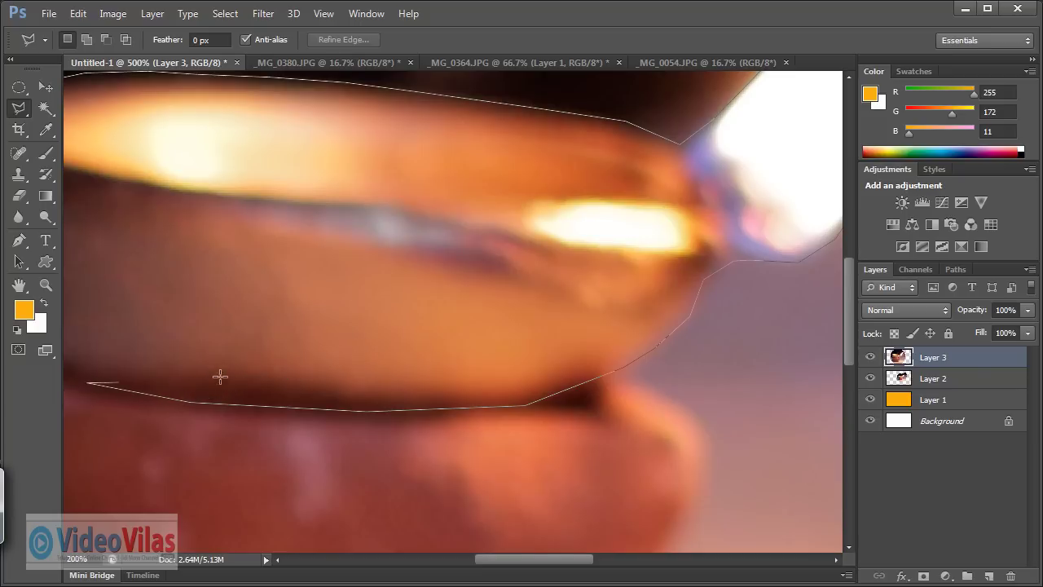
pyautogui.moveTo(325, 344); pyautogui.dragTo(458, 363)
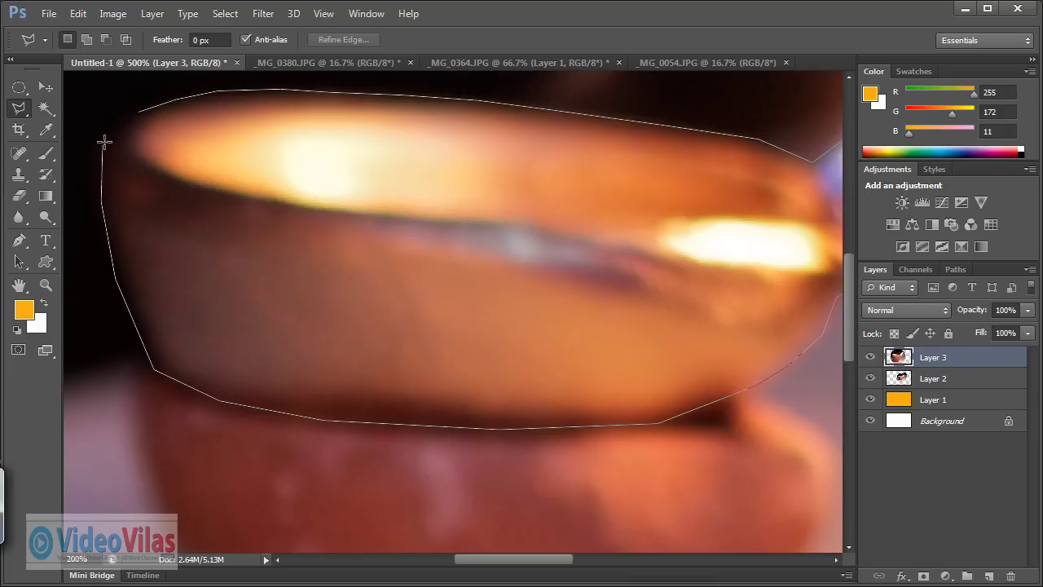
pyautogui.click(135, 110)
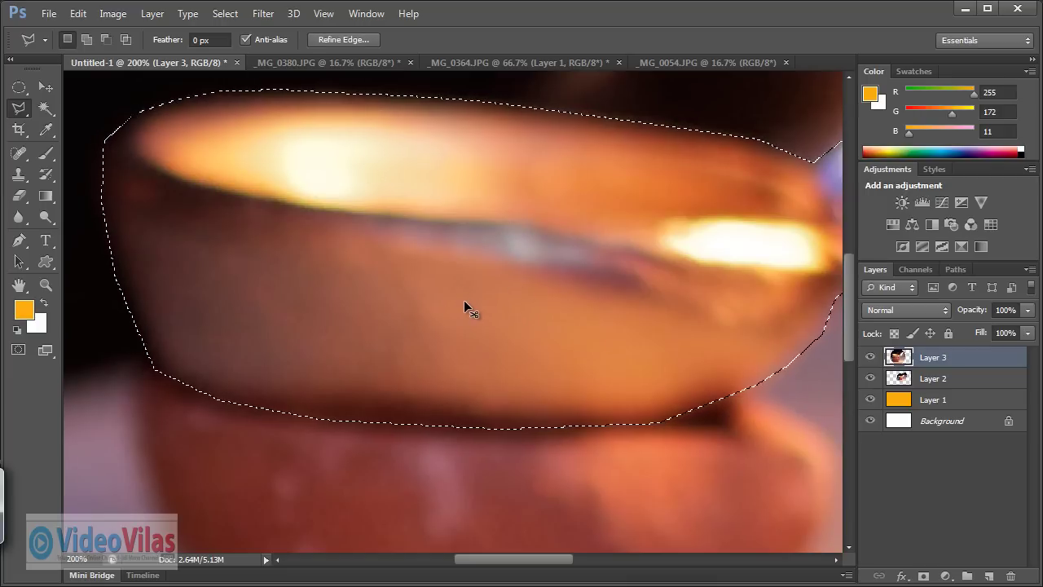
# Step: Drag the selected diya and flame into _MG_0054.JPG as Layer 1, confirming the profile prompt
pyautogui.hotkey('ctrl', '-')
pyautogui.moveTo(589, 278)
pyautogui.mouseDown()
pyautogui.moveTo(513, 286)
pyautogui.moveTo(469, 308)
pyautogui.mouseUp()
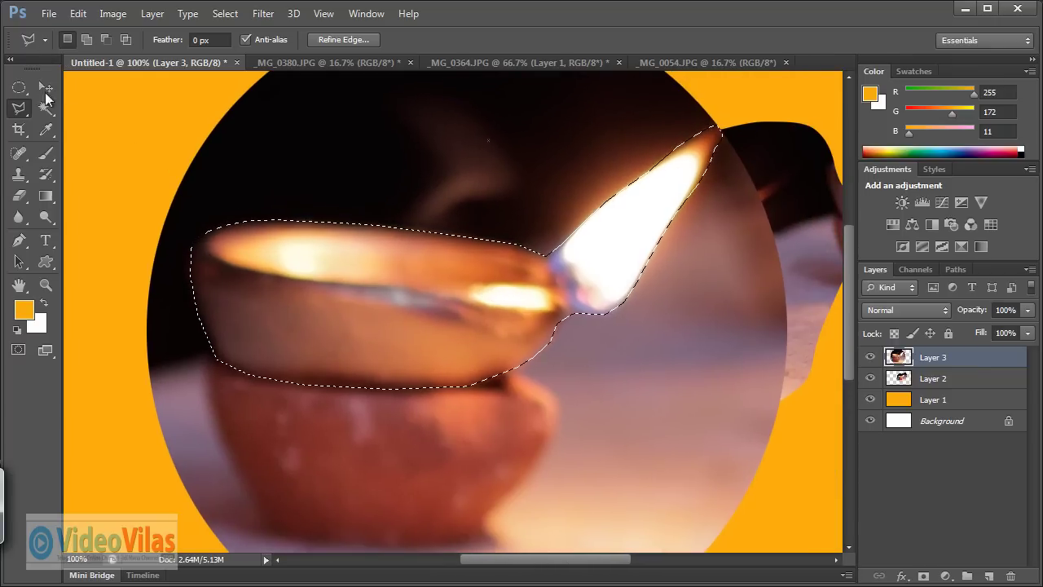
pyautogui.click(45, 87)
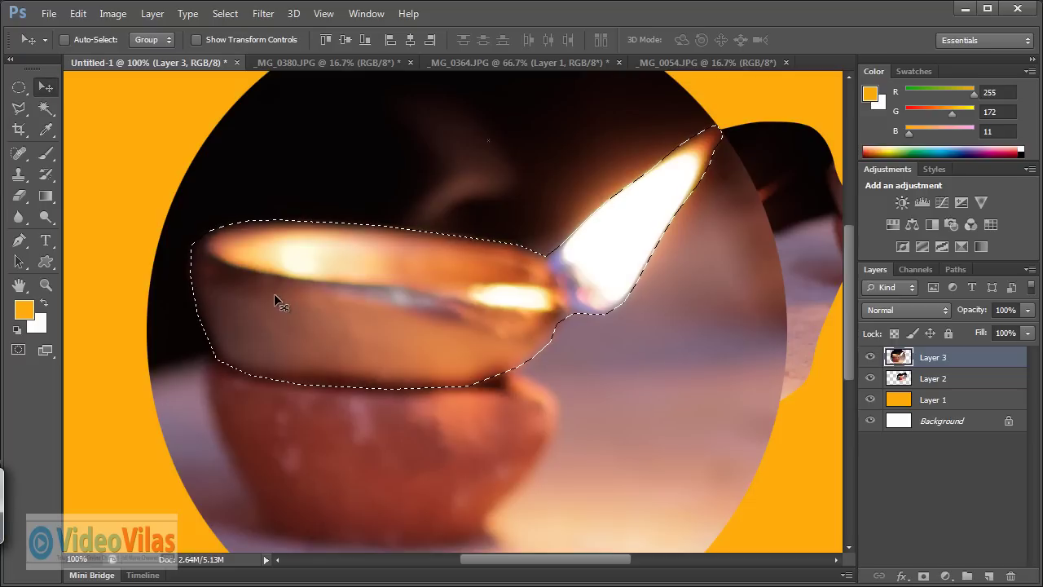
pyautogui.moveTo(275, 295); pyautogui.dragTo(685, 67)
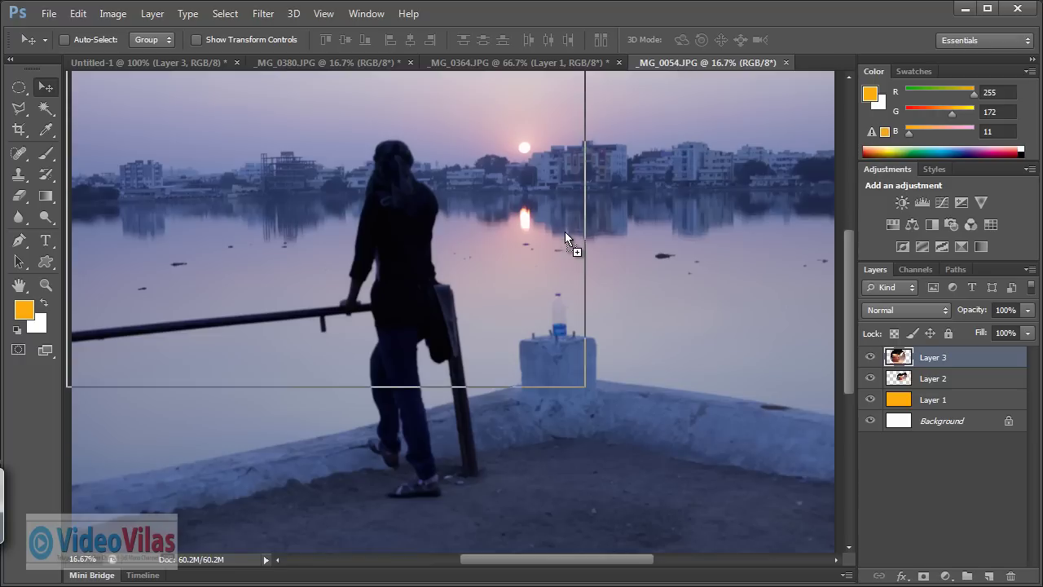
pyautogui.moveTo(685, 67)
pyautogui.mouseDown()
pyautogui.moveTo(546, 292)
pyautogui.moveTo(404, 377)
pyautogui.mouseUp()
pyautogui.click(620, 291)
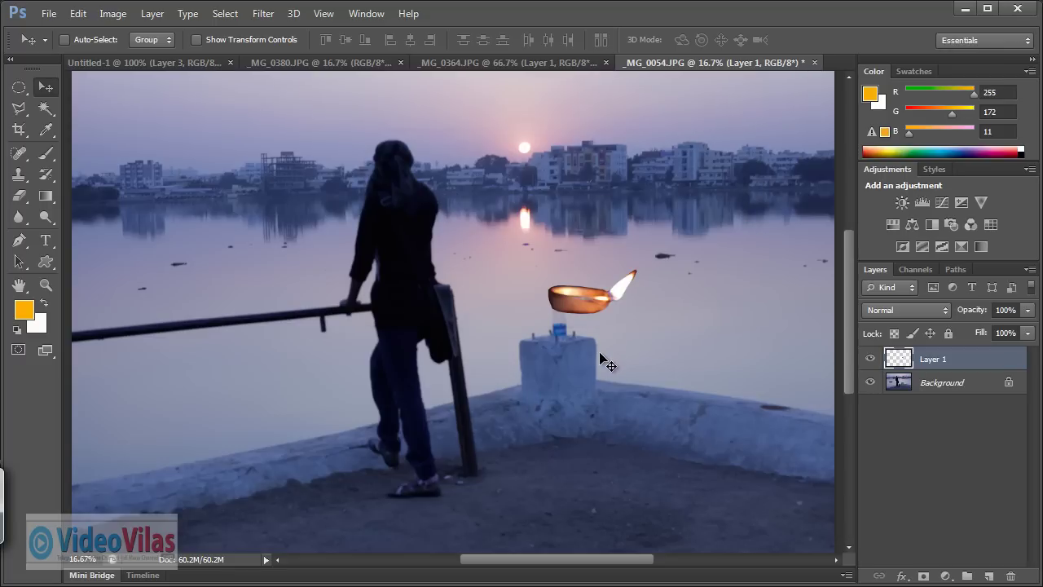
# Step: Resize the pasted lamp with Free Transform and move it up-left over the pillar
pyautogui.hotkey('ctrl', 't')
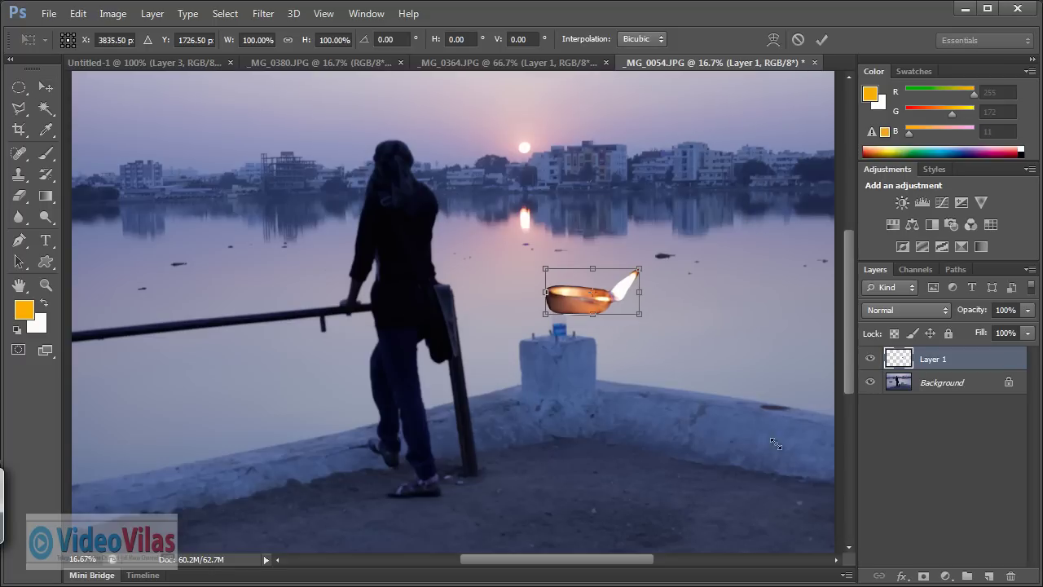
pyautogui.moveTo(639, 312); pyautogui.dragTo(694, 392)
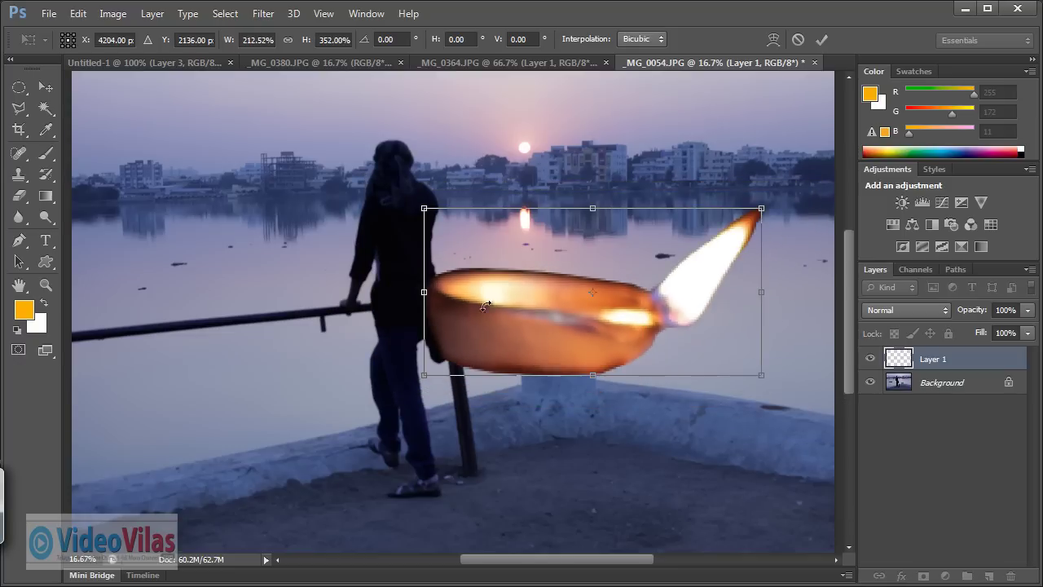
pyautogui.hotkey('ctrl', 'z')
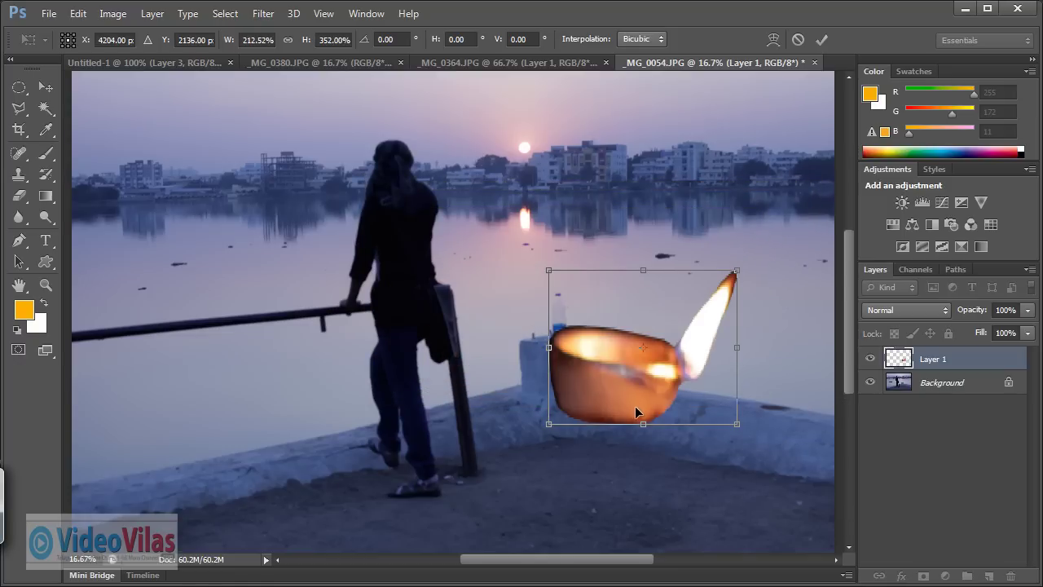
pyautogui.press('Return')
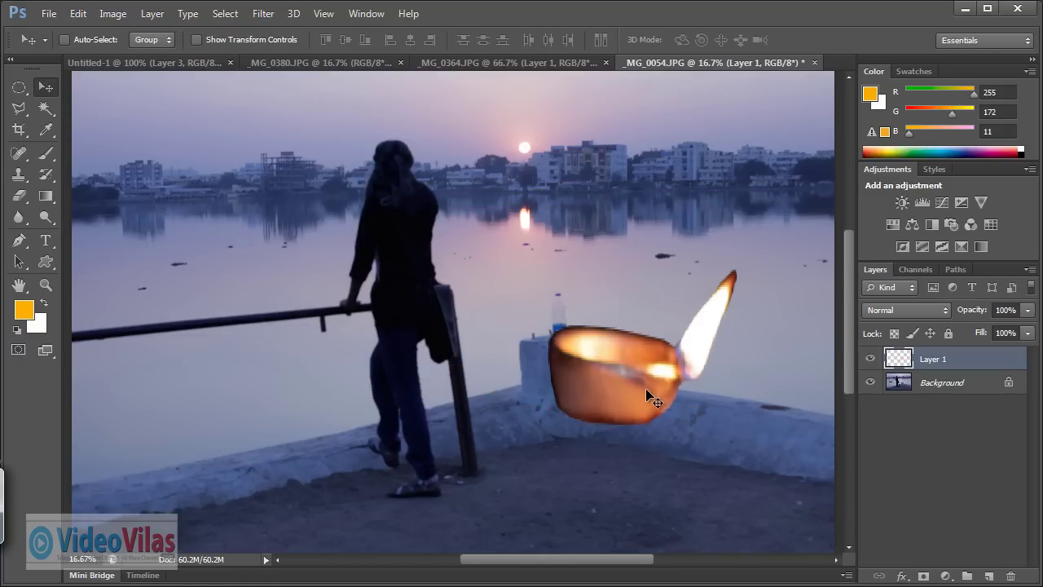
pyautogui.moveTo(658, 394)
pyautogui.mouseDown()
pyautogui.moveTo(470, 312)
pyautogui.moveTo(553, 186)
pyautogui.moveTo(530, 229)
pyautogui.moveTo(565, 326)
pyautogui.moveTo(570, 312)
pyautogui.mouseUp()
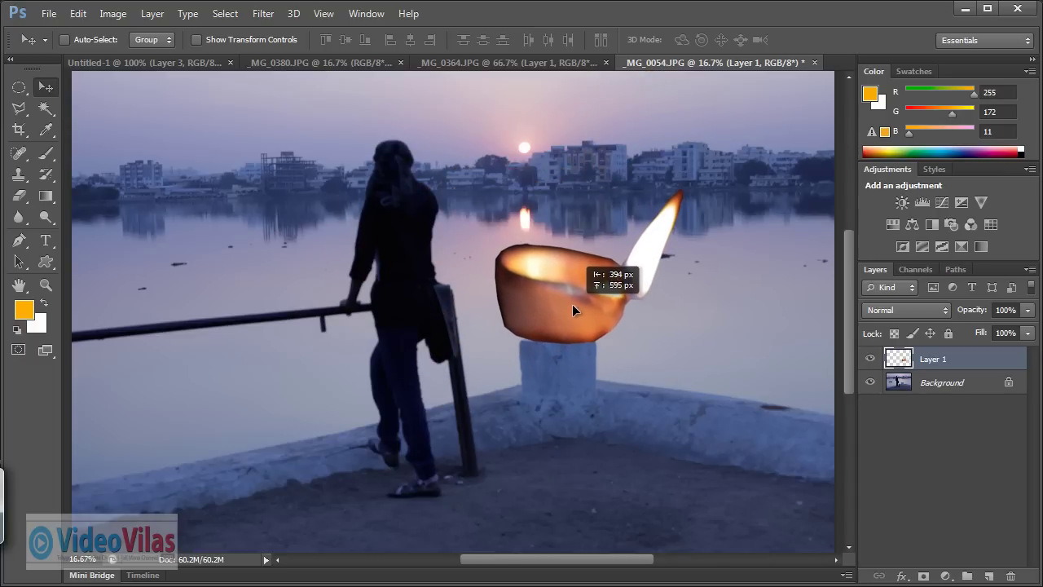
pyautogui.moveTo(575, 312); pyautogui.dragTo(574, 310)
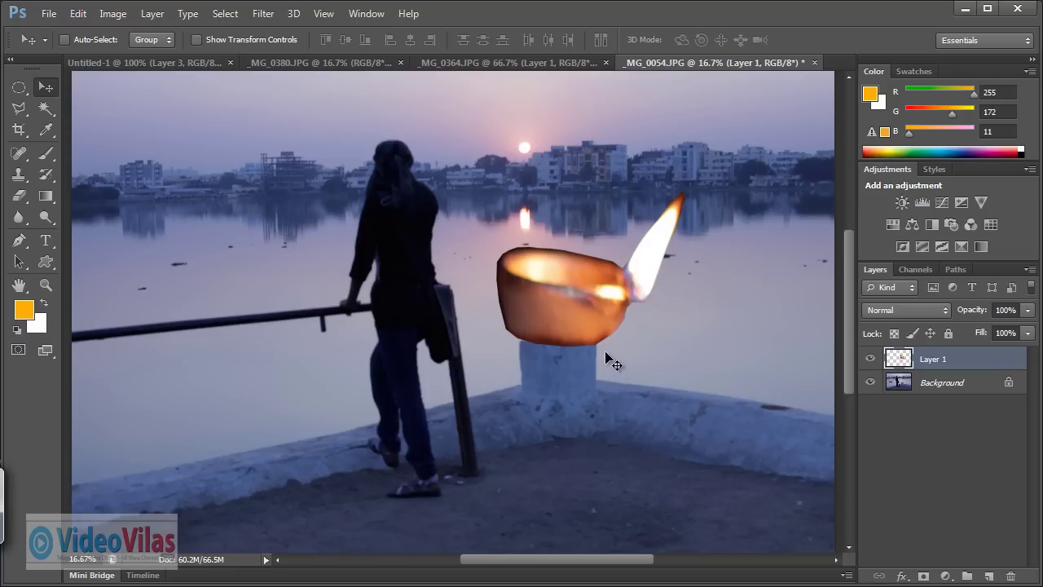
# Step: Shrink the lamp slightly with a second Free Transform and set it on the pillar top
pyautogui.hotkey('ctrl', 't')
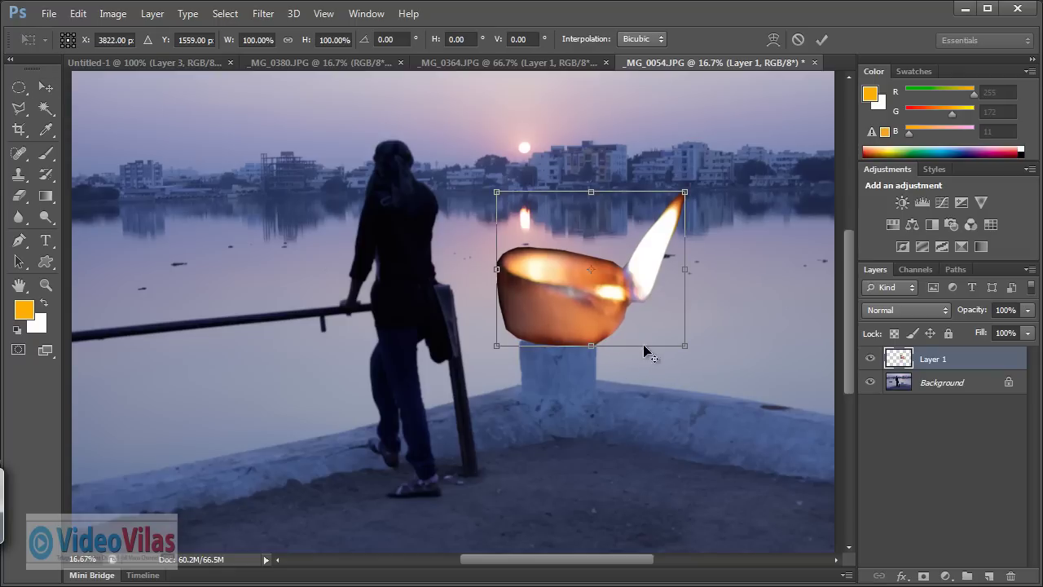
pyautogui.moveTo(685, 345); pyautogui.dragTo(619, 316)
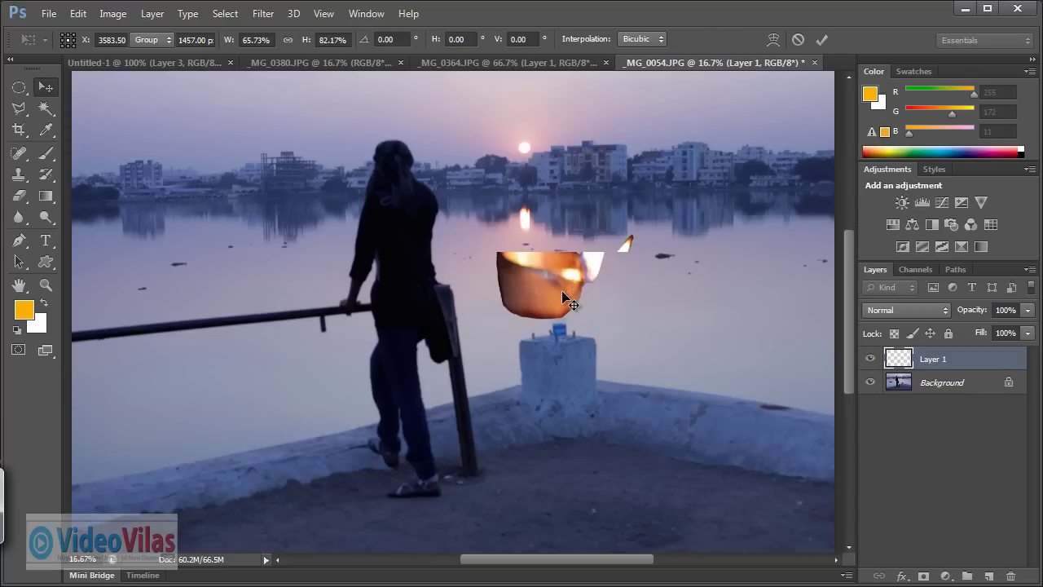
pyautogui.press('Return')
pyautogui.moveTo(534, 287); pyautogui.dragTo(552, 320)
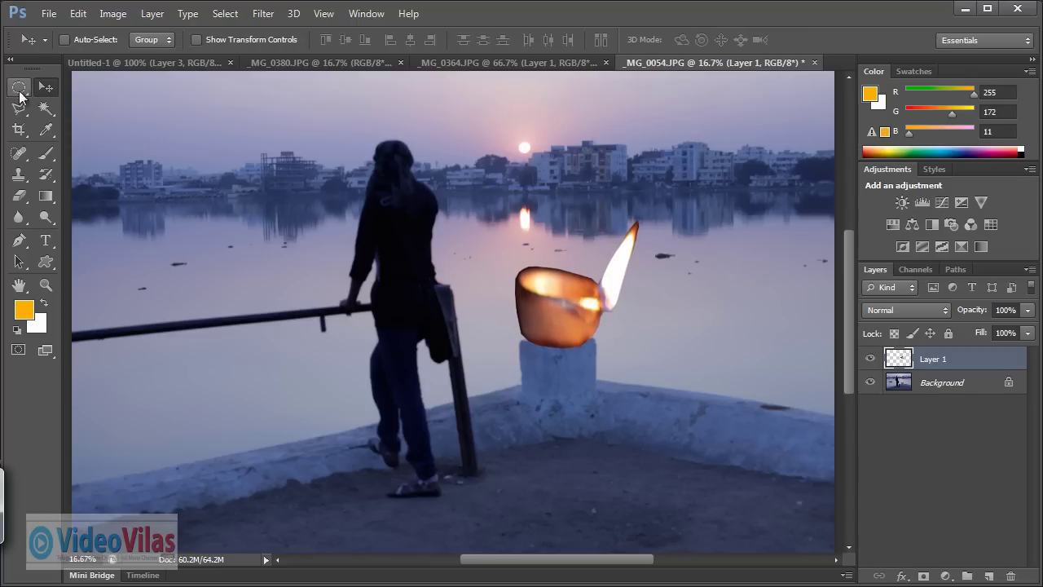
# Step: Select the Magnetic Lasso Tool from the lasso flyout
pyautogui.click(18, 107)
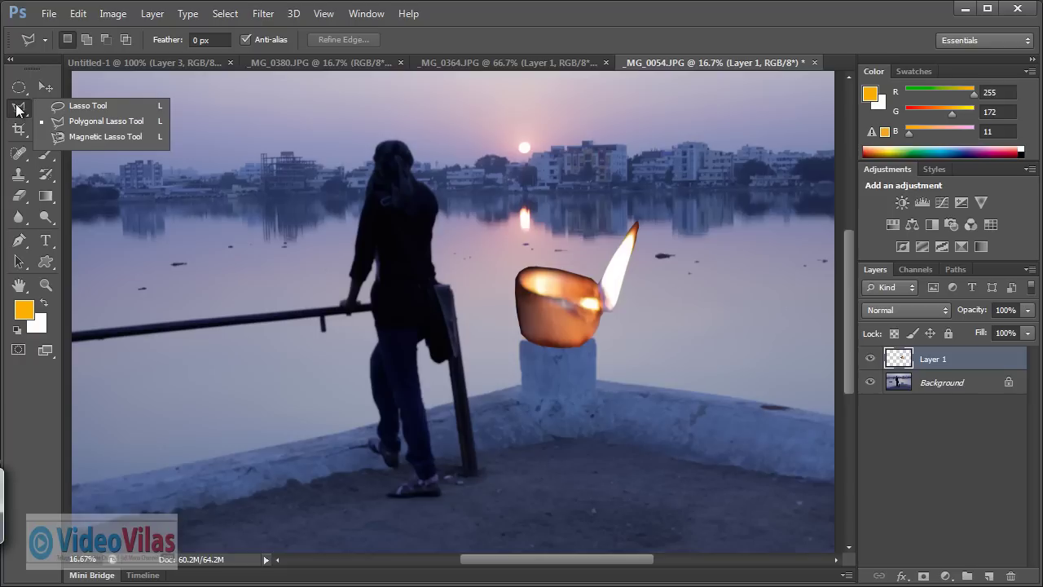
pyautogui.click(81, 109)
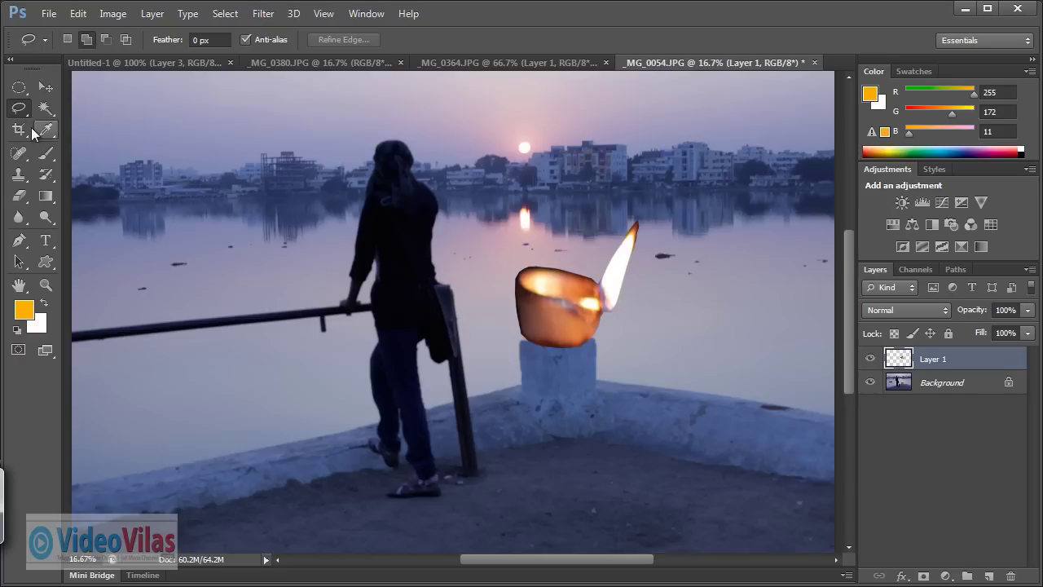
pyautogui.click(22, 110)
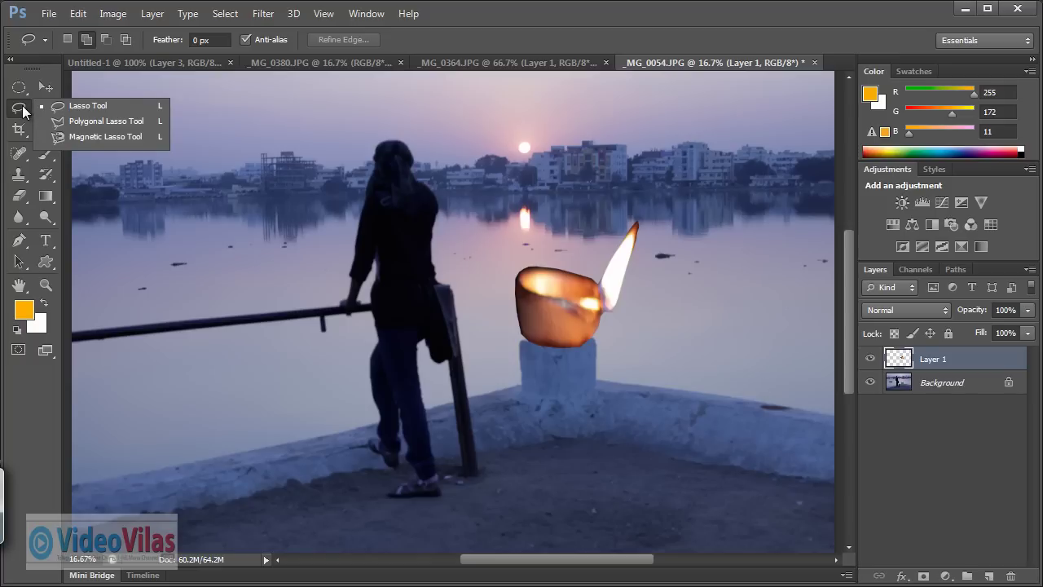
pyautogui.click(110, 138)
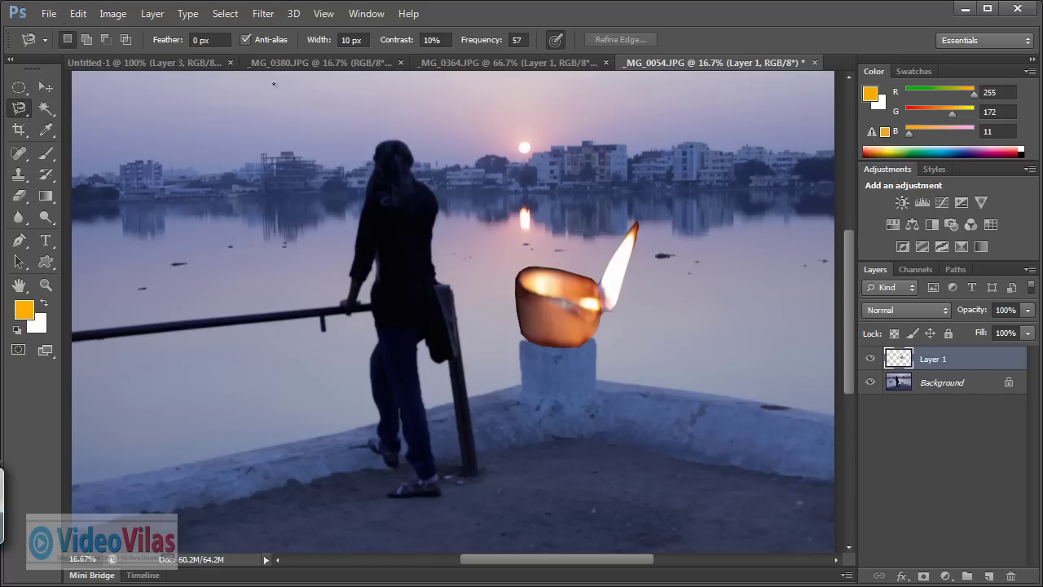
# Step: Switch to the _MG_0364.JPG photo and pan and zoom to 25% onto the pink rose
pyautogui.click(281, 62)
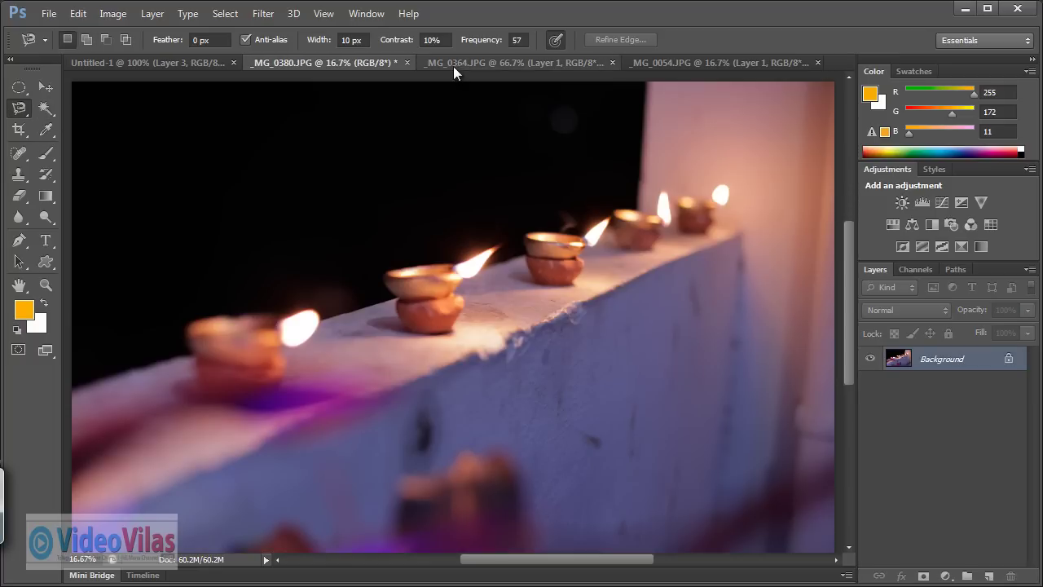
pyautogui.click(481, 63)
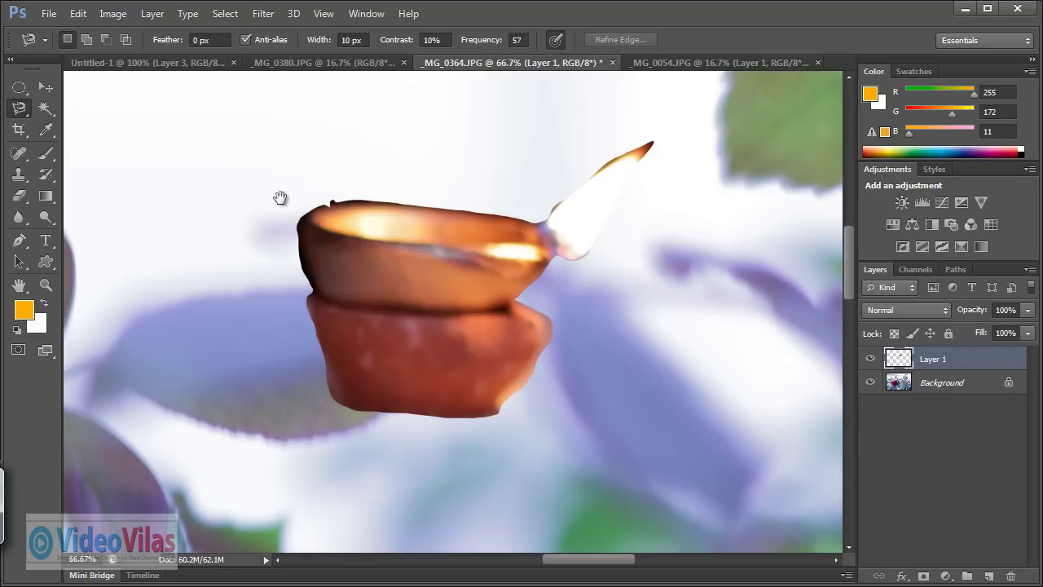
pyautogui.moveTo(279, 199); pyautogui.dragTo(524, 263)
pyautogui.moveTo(243, 184); pyautogui.dragTo(278, 197)
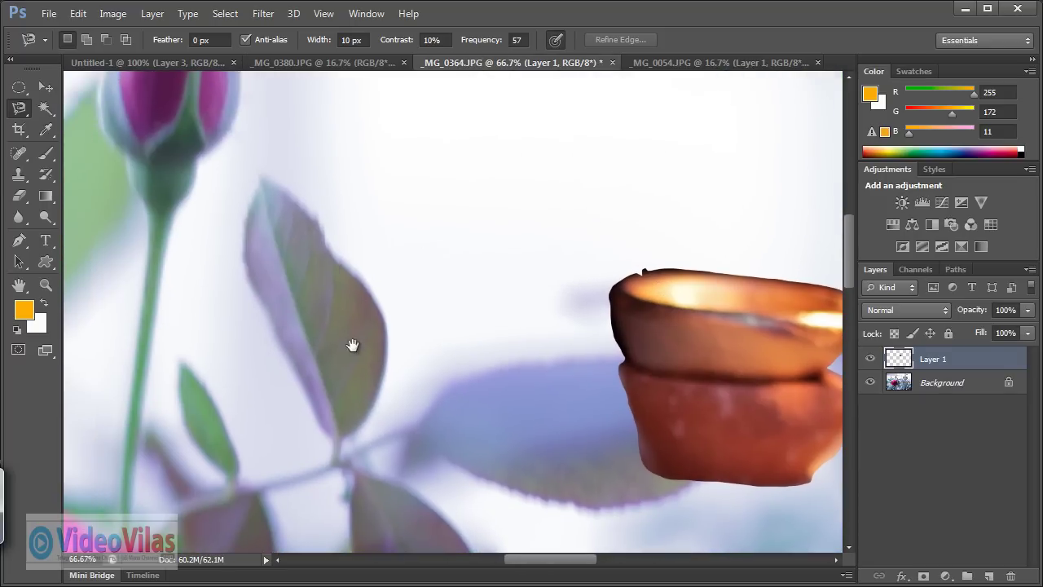
pyautogui.scroll(5, 317, 235)
pyautogui.scroll(3, 402, 229)
pyautogui.hscroll(-5, 402, 229)
pyautogui.hscroll(-3, 353, 321)
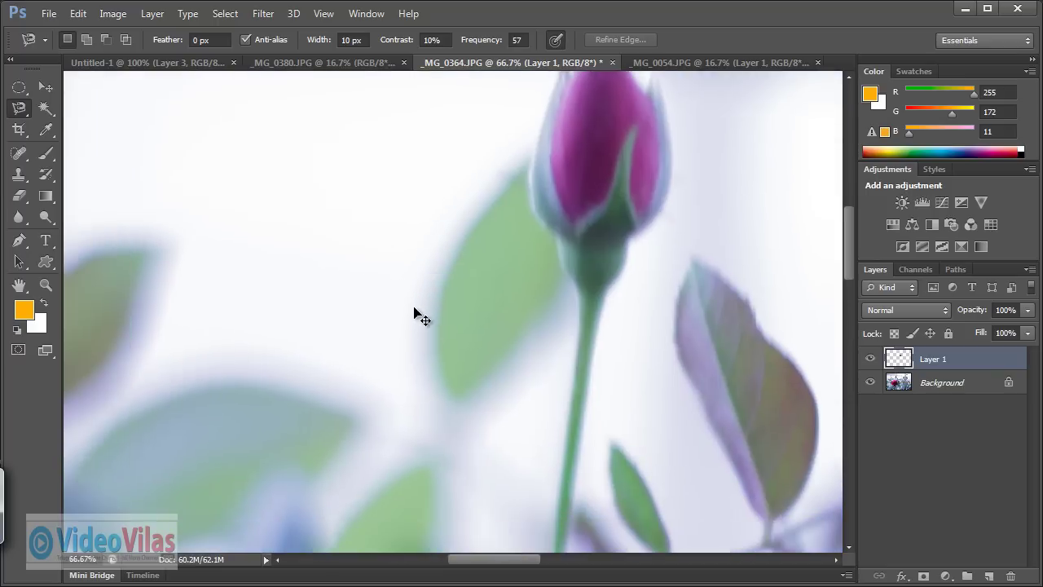
pyautogui.scroll(-2, 430, 296)
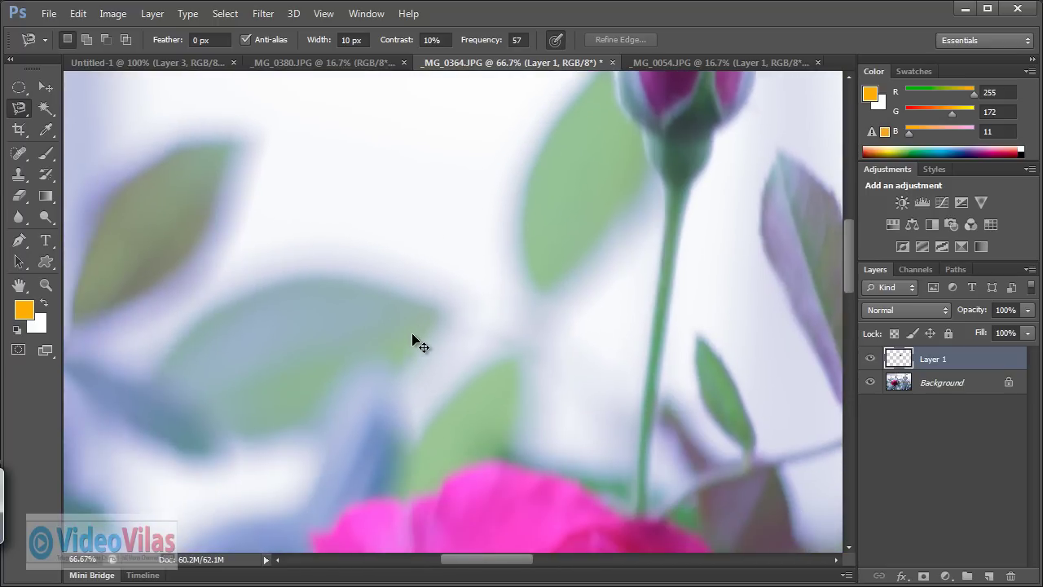
pyautogui.scroll(-3, 408, 329)
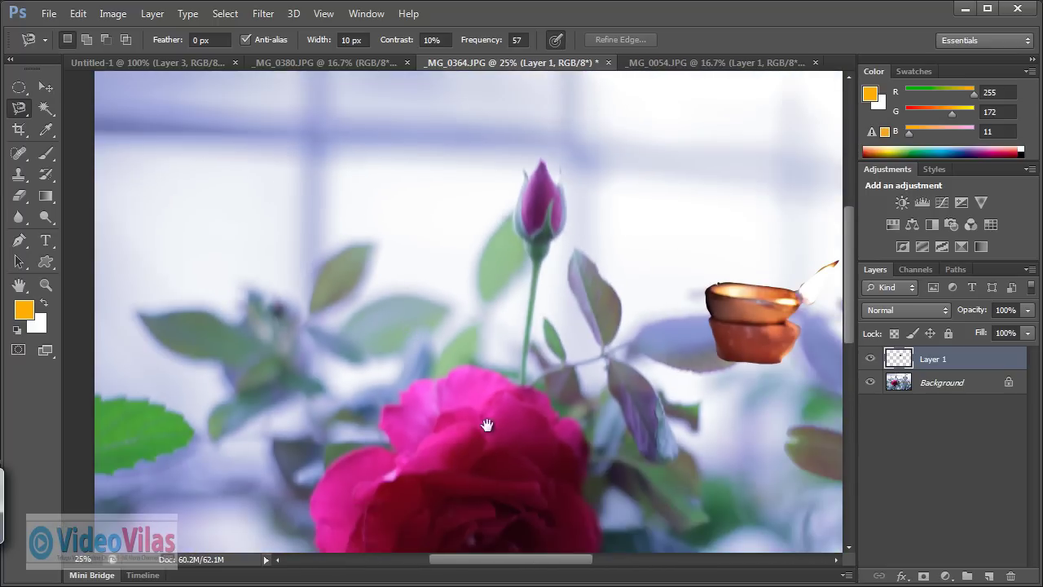
pyautogui.moveTo(486, 426); pyautogui.dragTo(430, 225)
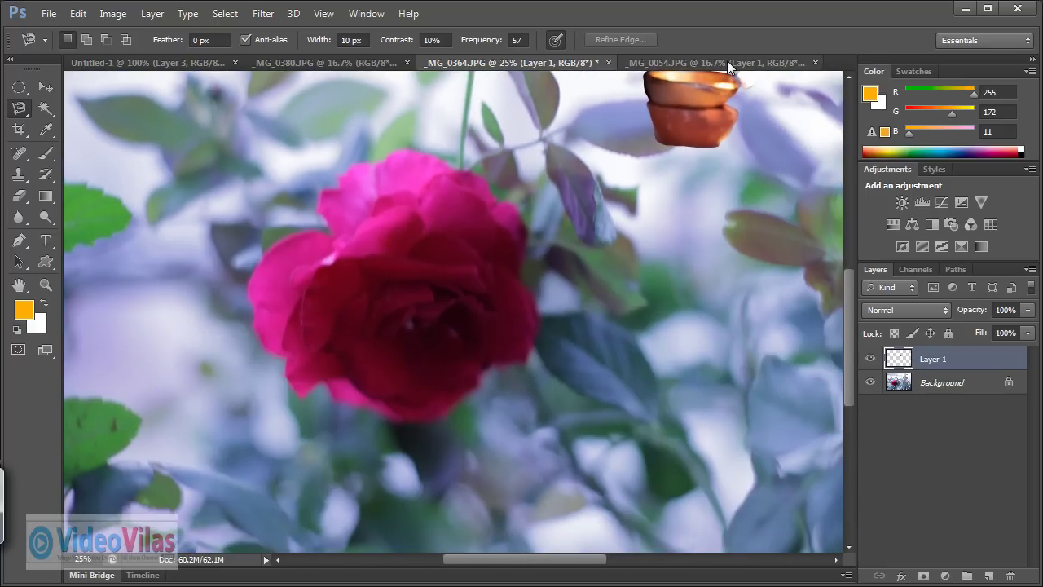
# Step: Close the _MG_0054.JPG lakeside photo, answering the save prompt
pyautogui.click(727, 62)
pyautogui.click(814, 63)
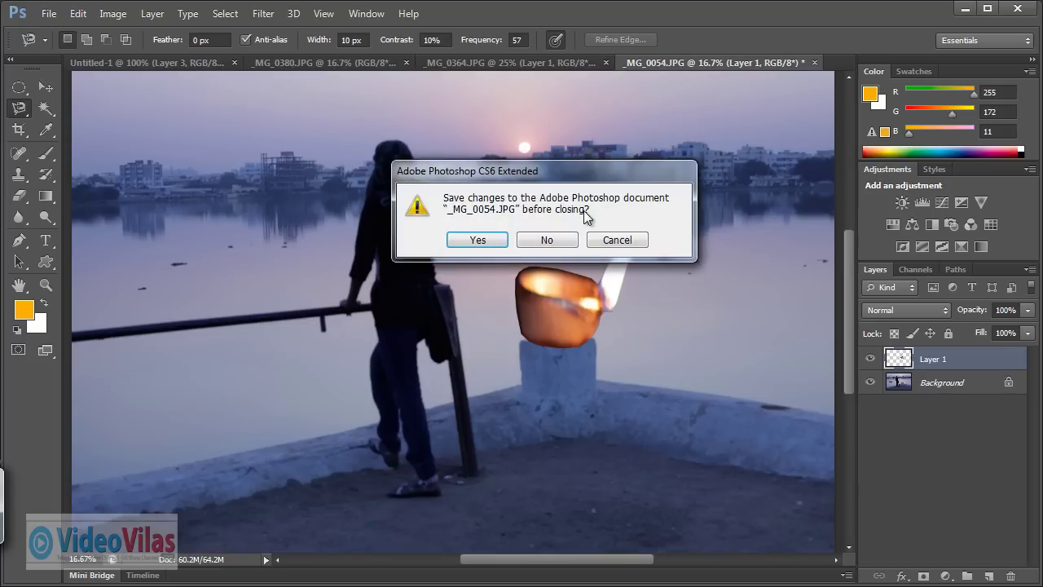
pyautogui.click(551, 239)
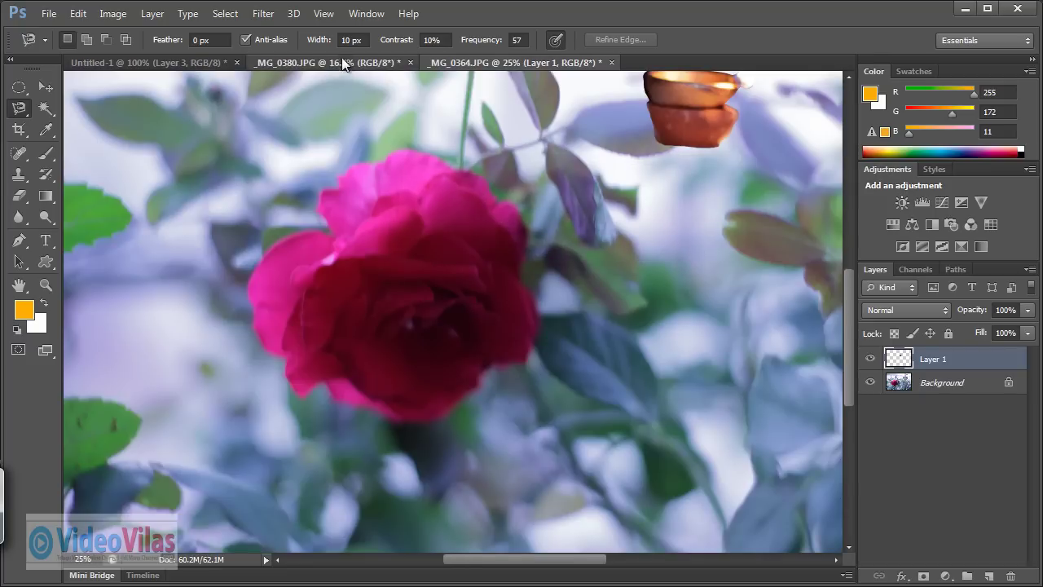
# Step: Close Untitled-1 without saving and return to the _MG_0364.JPG rose photo
pyautogui.click(391, 63)
pyautogui.click(212, 63)
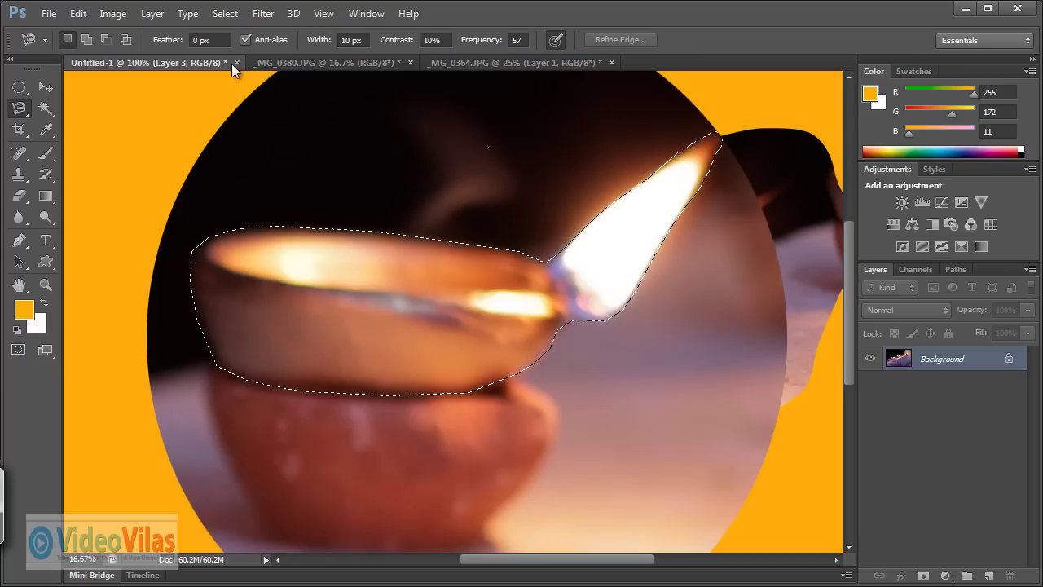
pyautogui.click(236, 62)
pyautogui.click(551, 239)
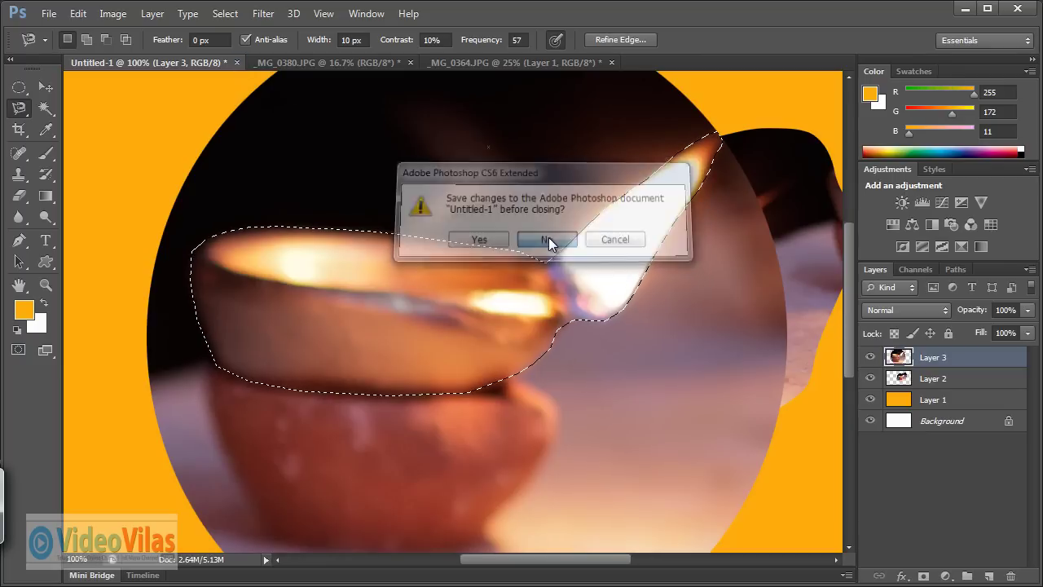
pyautogui.click(341, 63)
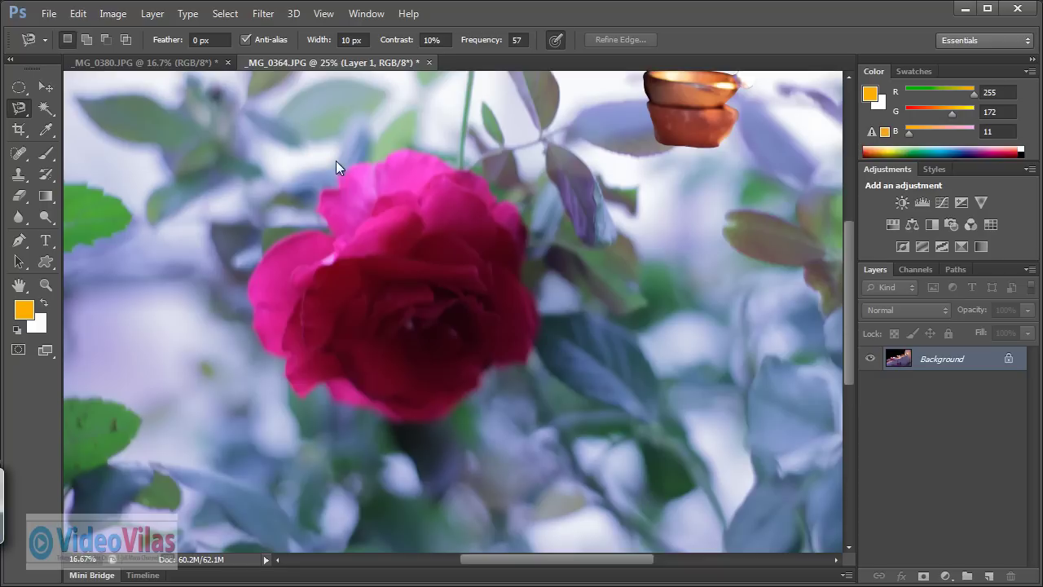
# Step: Trace the pink rose's edge with the Magnetic Lasso and close the selection
pyautogui.rightClick(36, 115)
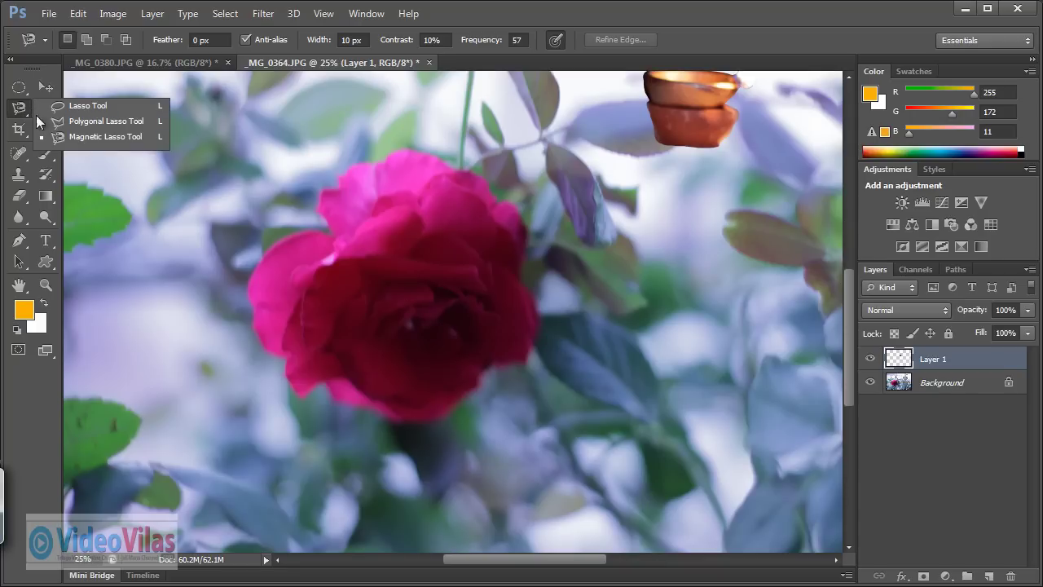
pyautogui.click(97, 136)
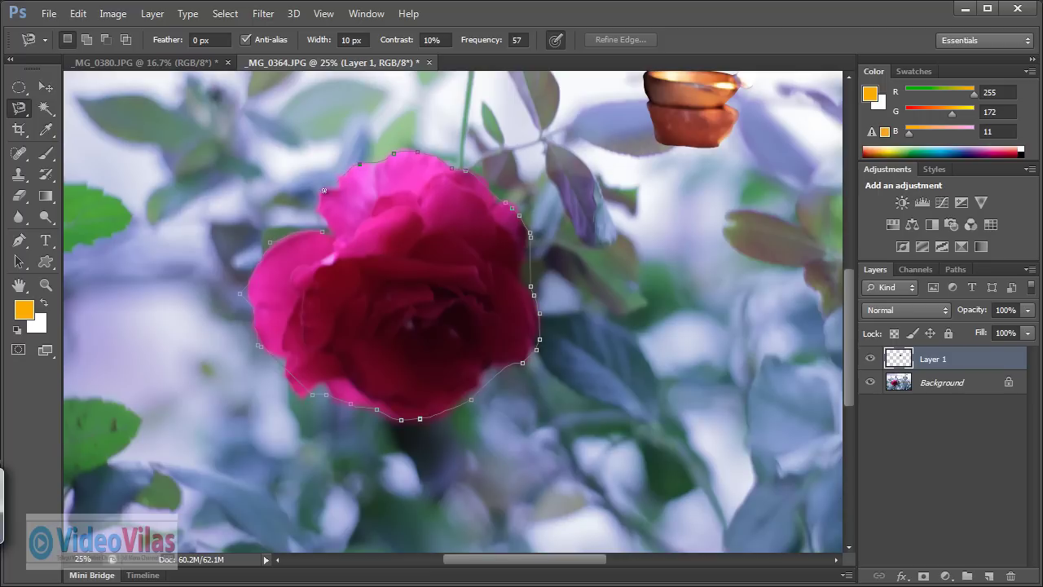
pyautogui.click(327, 235)
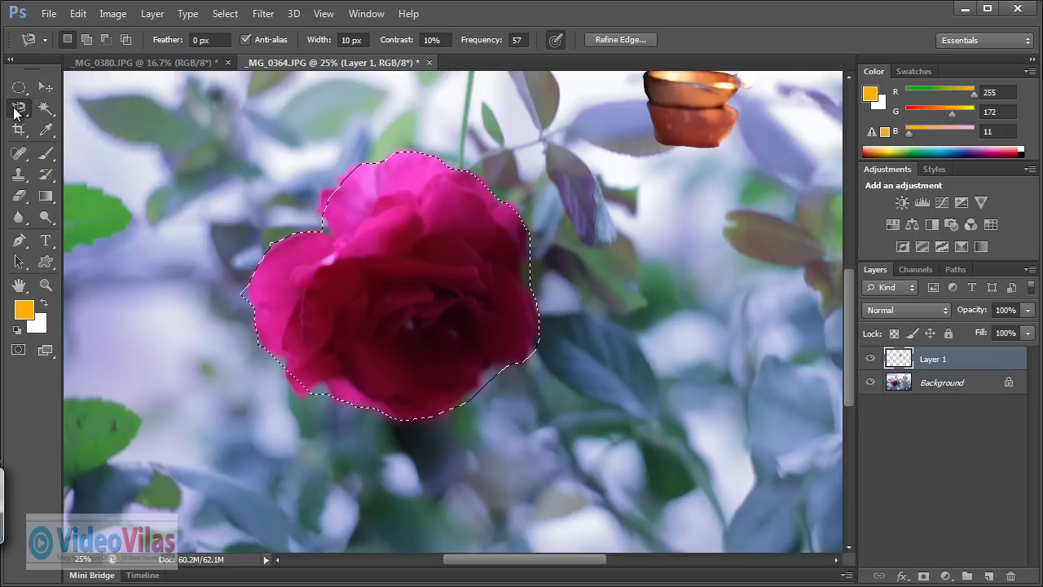
# Step: Switch from the lasso tools to the Magic Wand Tool
pyautogui.rightClick(15, 111)
pyautogui.click(78, 136)
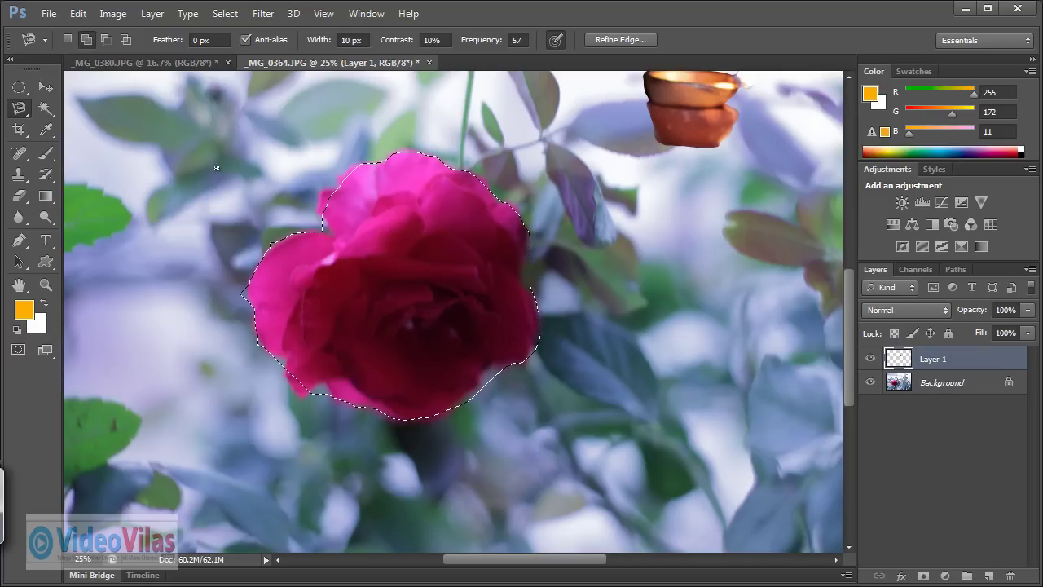
pyautogui.click(19, 108)
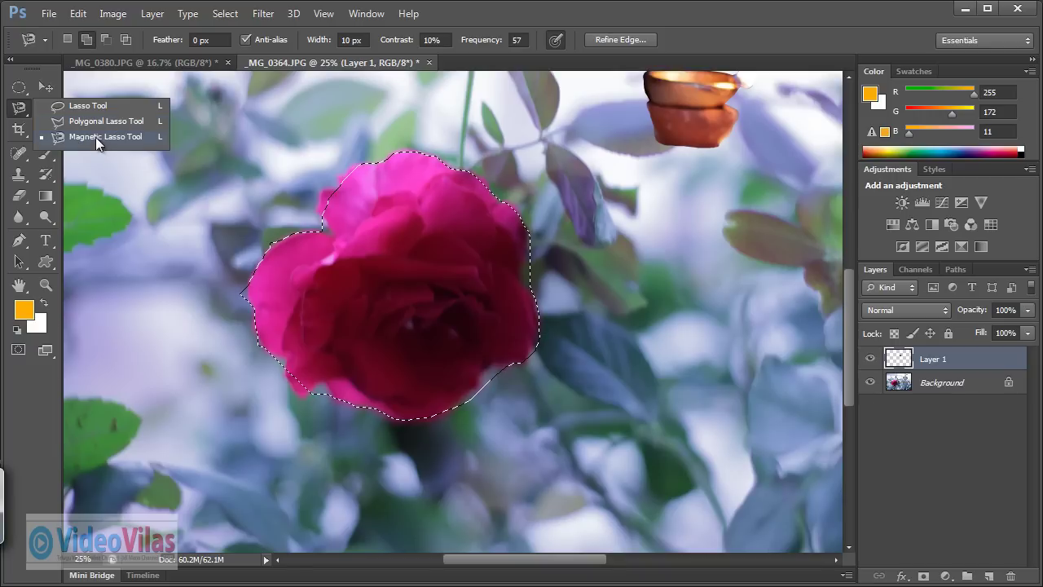
pyautogui.click(44, 88)
pyautogui.click(46, 107)
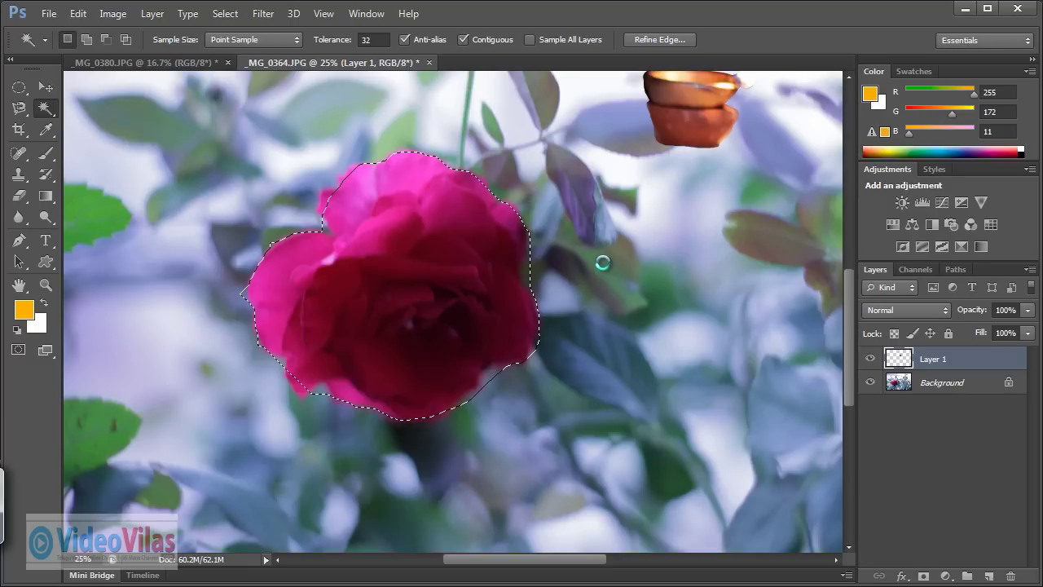
# Step: With the Magic Wand on the Background layer, select the rose's light pink petals
pyautogui.hotkey('ctrl', 'd')
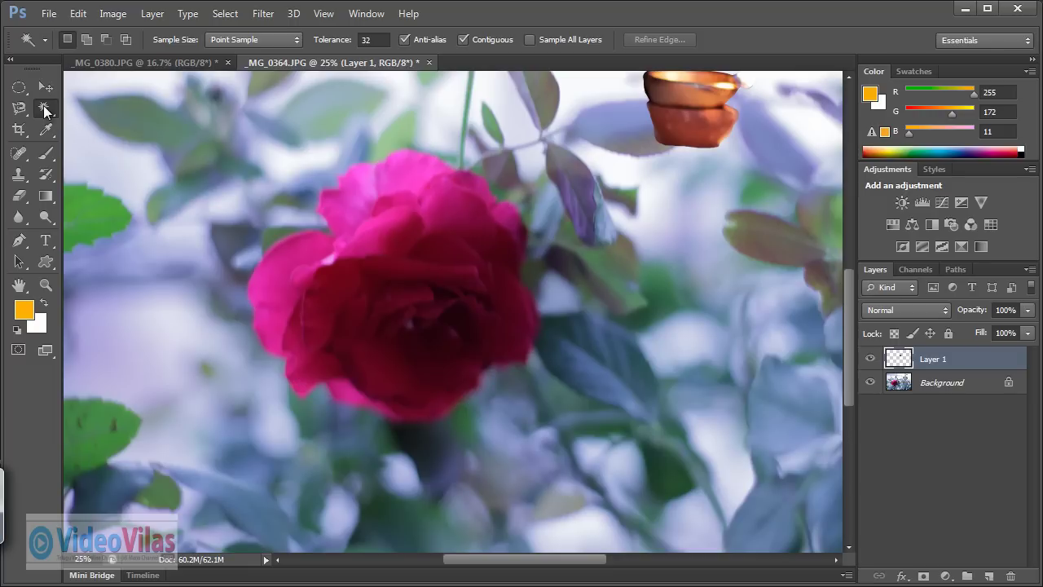
pyautogui.rightClick(45, 109)
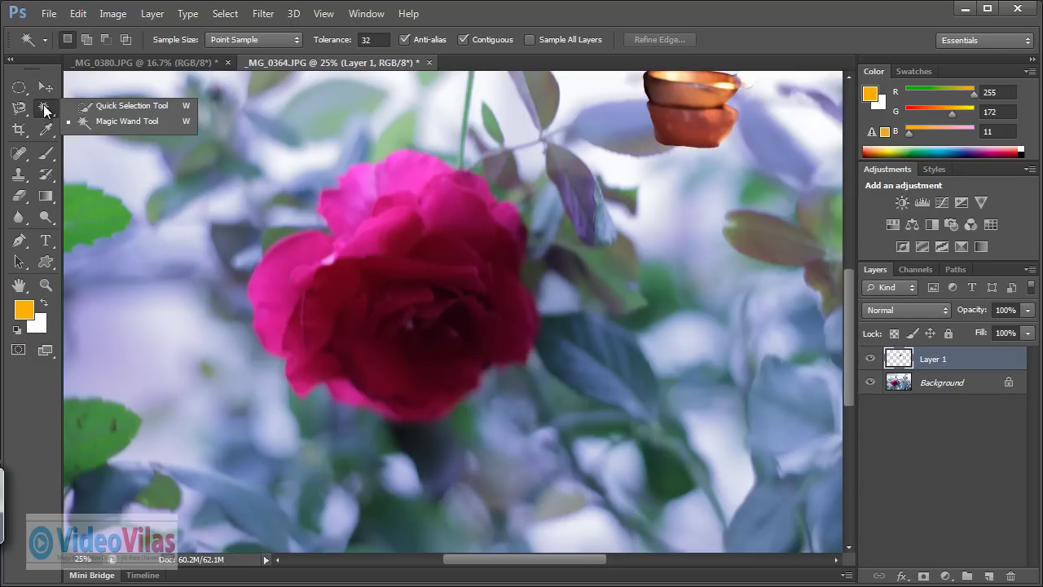
pyautogui.click(112, 121)
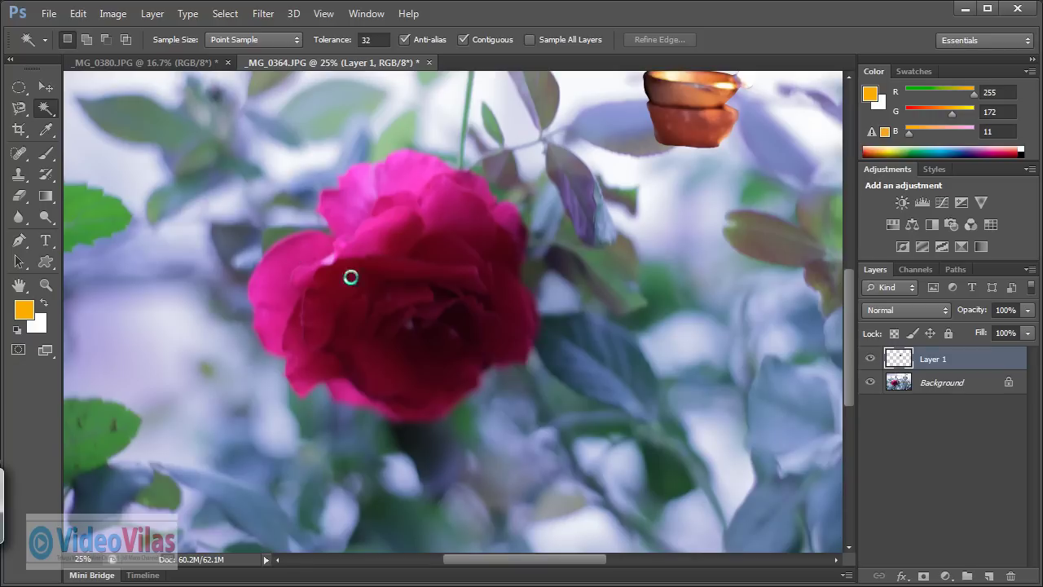
pyautogui.click(397, 308)
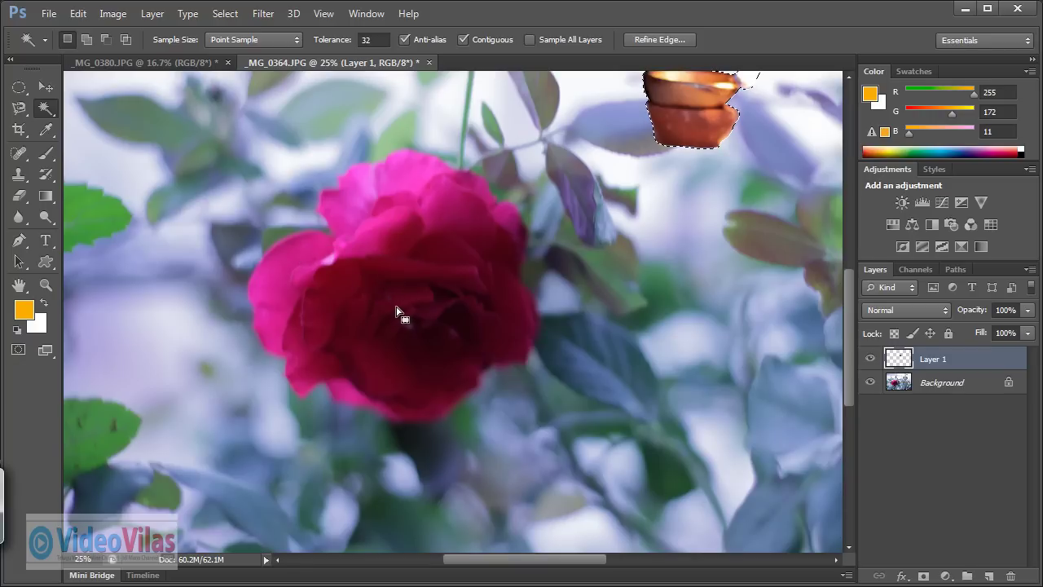
pyautogui.click(930, 390)
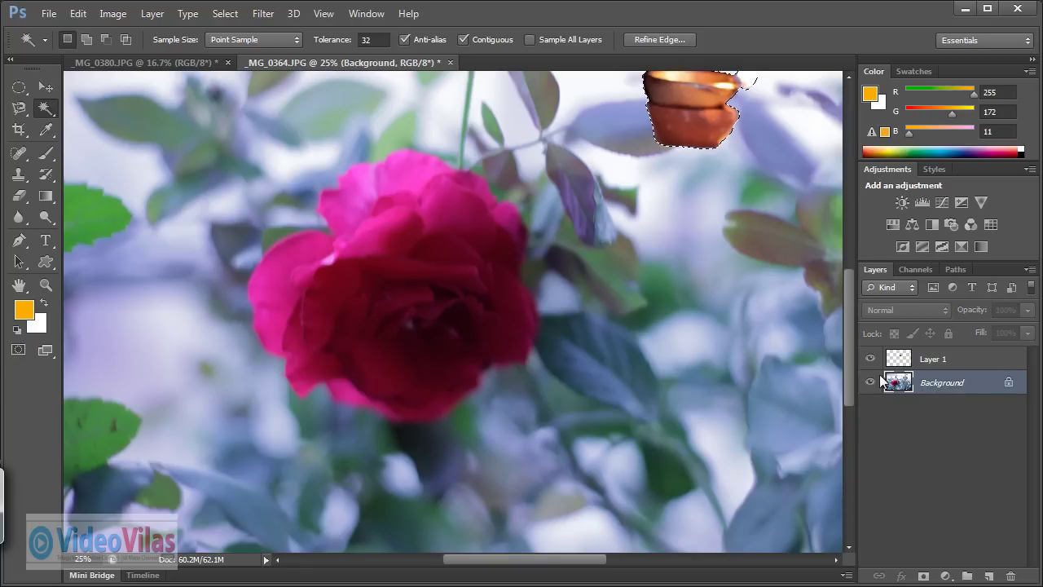
pyautogui.hotkey('ctrl', 'd')
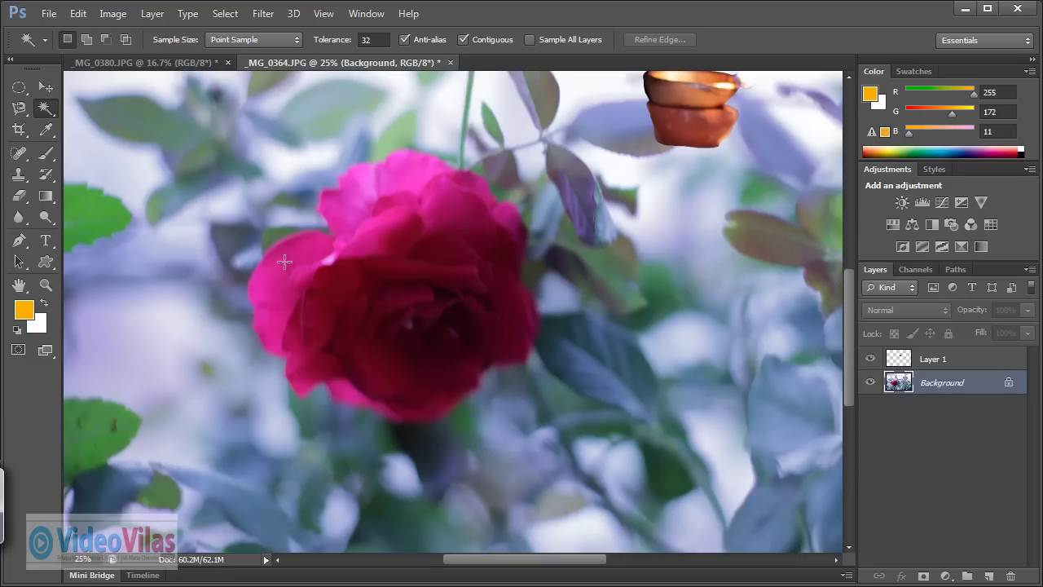
pyautogui.click(284, 262)
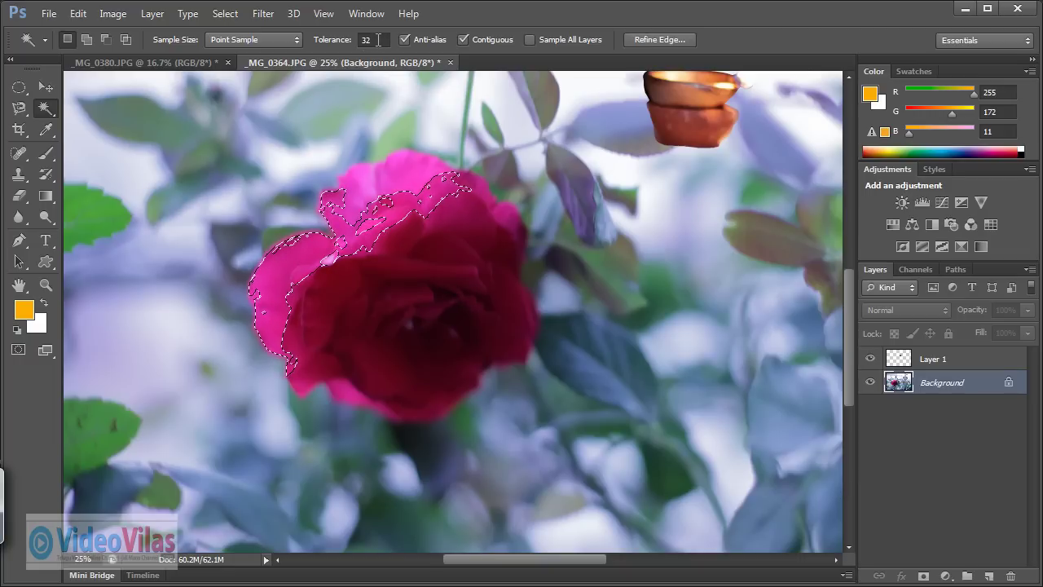
# Step: Try a Magic Wand tolerance of 70 on the rose's body and petals
pyautogui.doubleClick(363, 40)
pyautogui.write('7')
pyautogui.write('0')
pyautogui.press('Return')
pyautogui.click(404, 206)
pyautogui.click(398, 206)
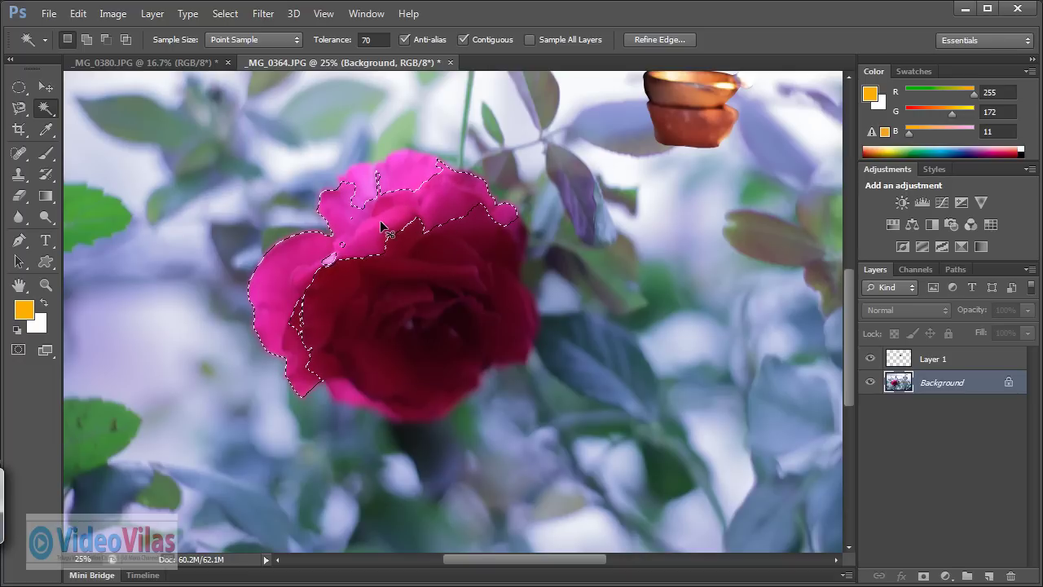
pyautogui.hotkey('ctrl', 'd')
# Step: At tolerance 100, select the upper petals and add the dark red centre
pyautogui.moveTo(375, 39); pyautogui.dragTo(345, 40)
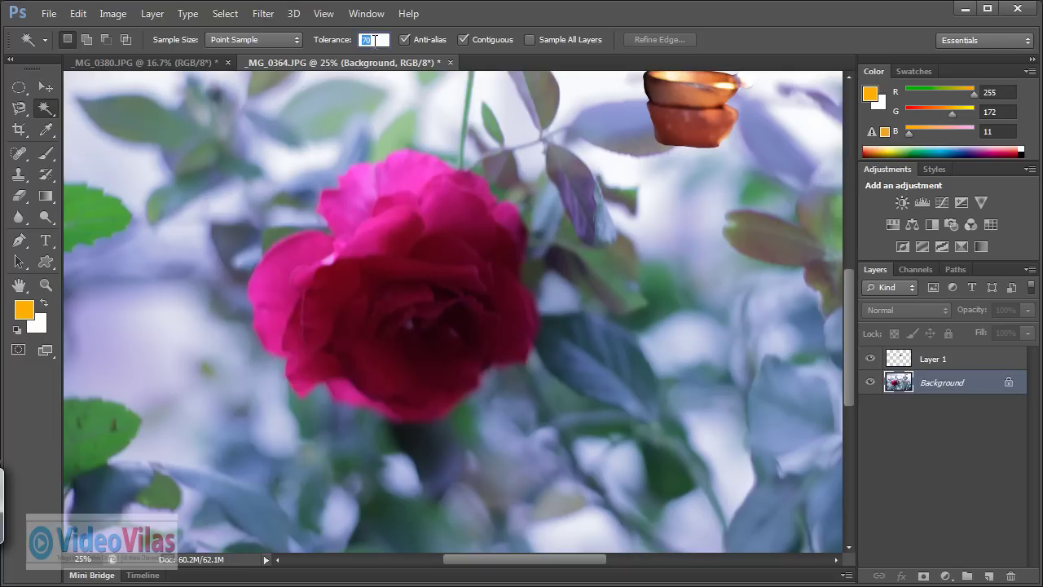
pyautogui.write('100')
pyautogui.press('Return')
pyautogui.click(417, 258)
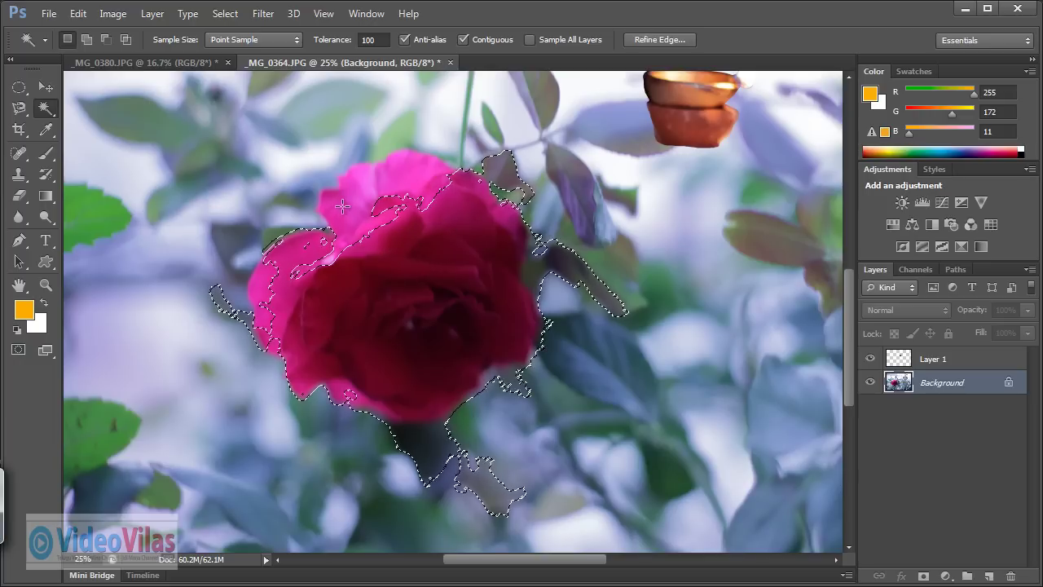
pyautogui.hotkey('ctrl', 'd')
pyautogui.click(373, 206)
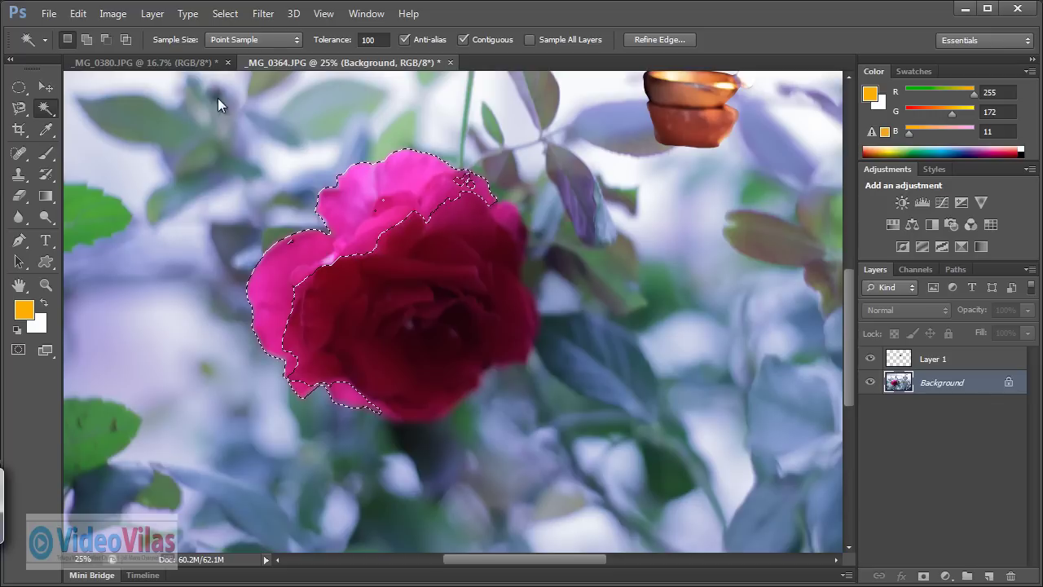
pyautogui.click(86, 39)
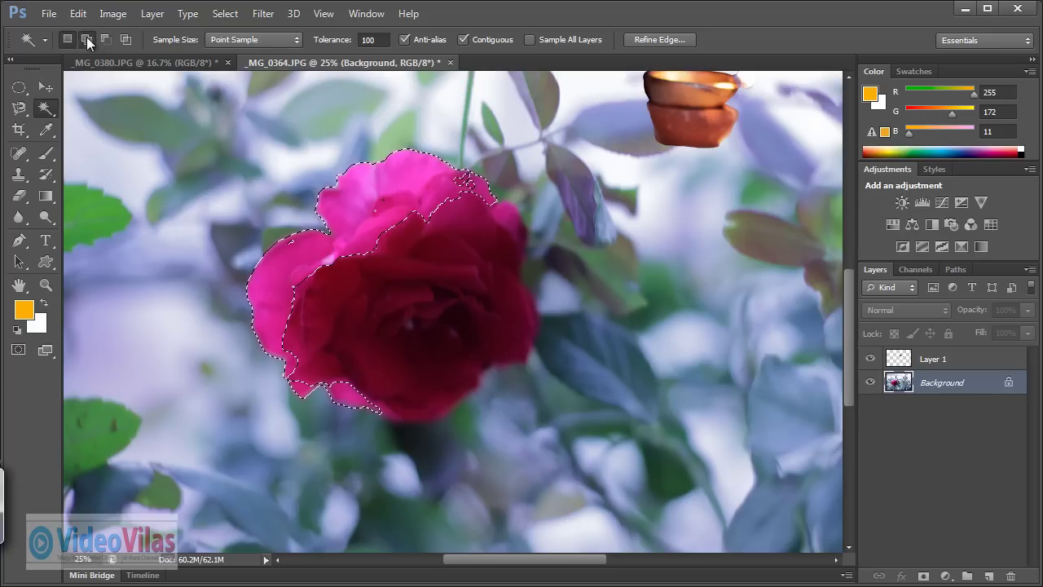
pyautogui.click(460, 225)
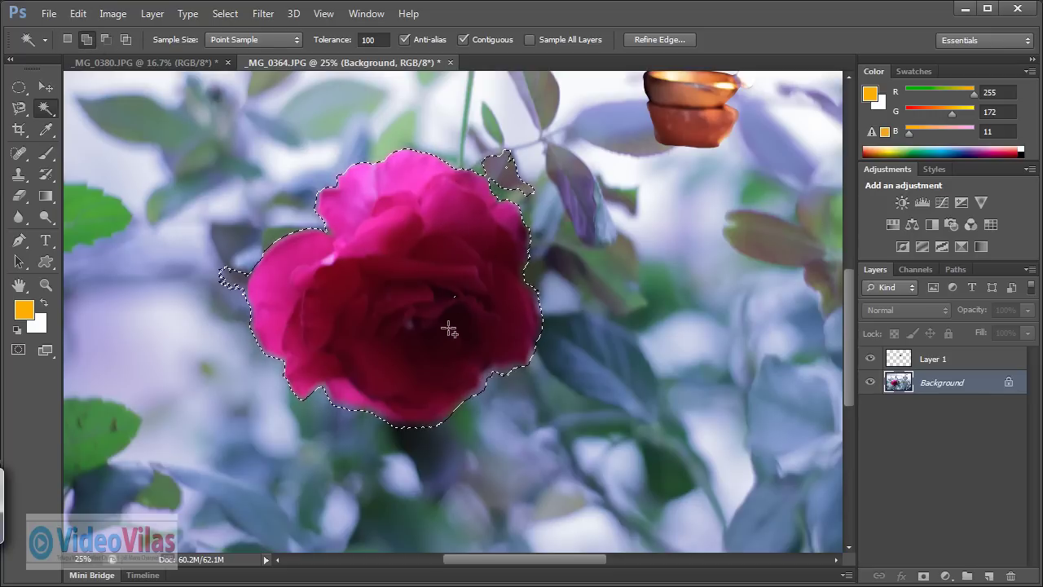
pyautogui.click(106, 39)
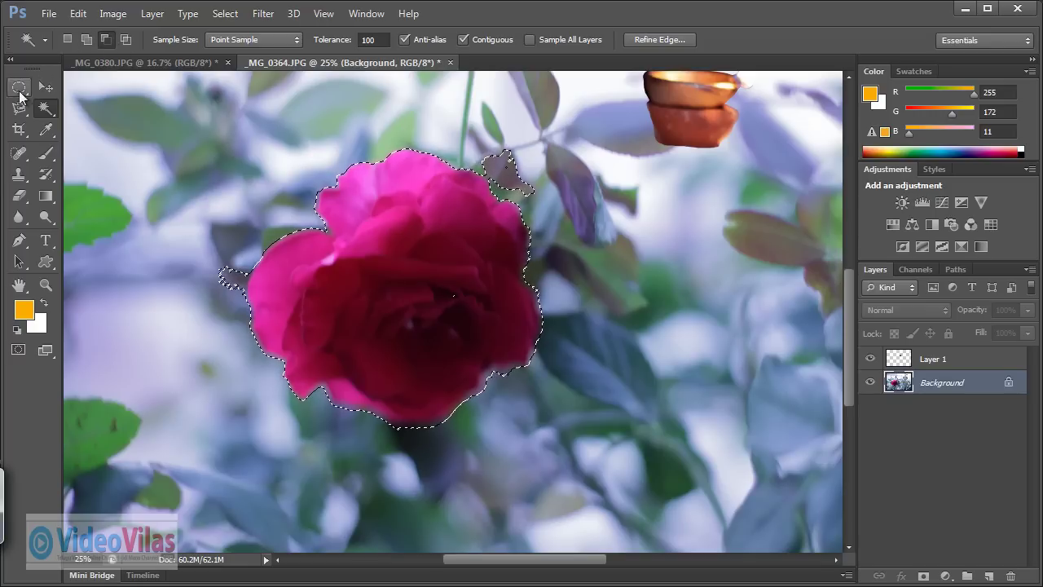
# Step: Lasso the upper-right leaf and left-side bump out of the rose selection
pyautogui.click(19, 108)
pyautogui.click(69, 110)
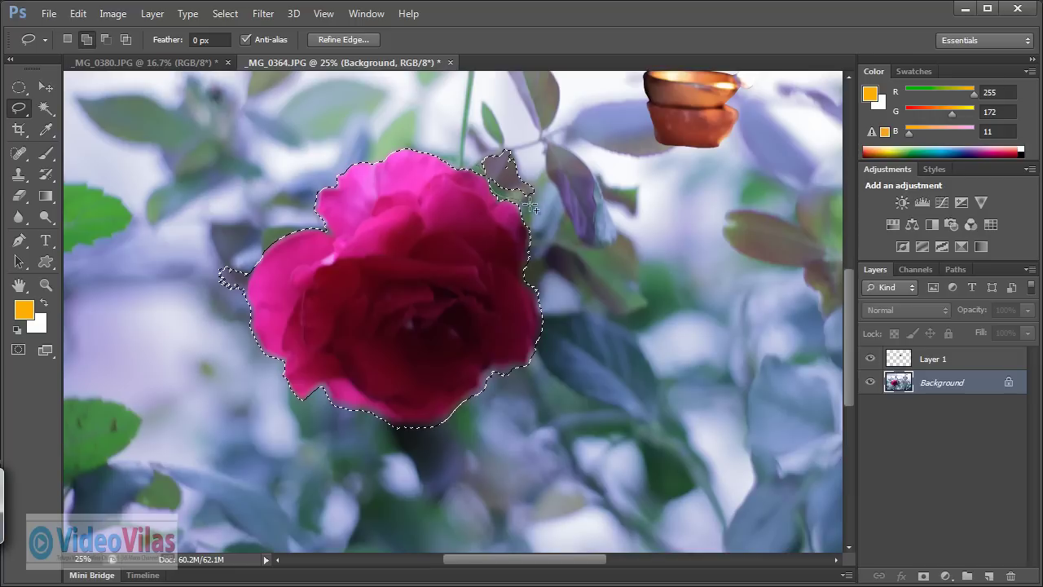
pyautogui.moveTo(531, 207)
pyautogui.mouseDown()
pyautogui.moveTo(475, 140)
pyautogui.moveTo(482, 171)
pyautogui.mouseUp()
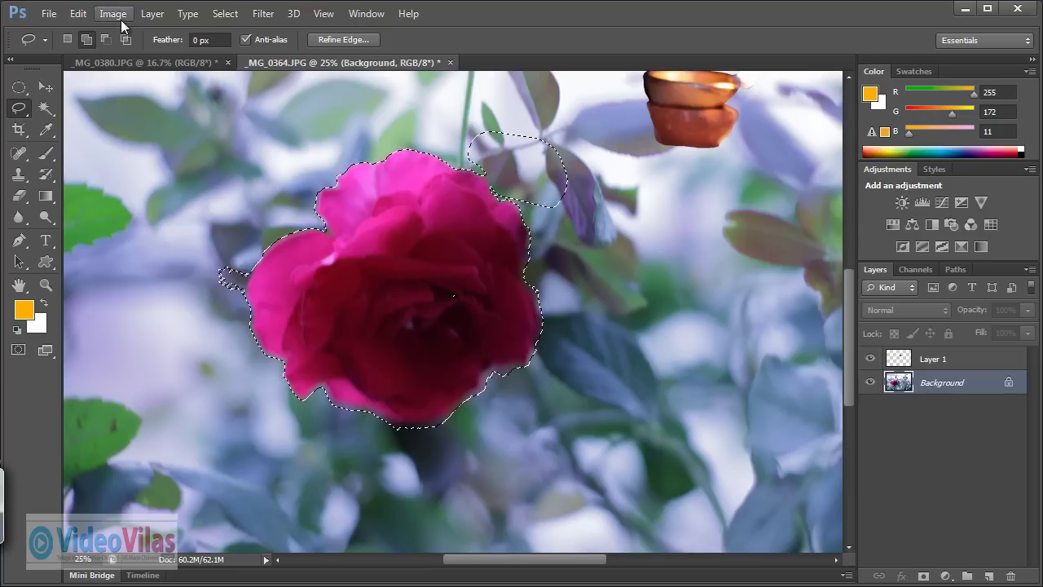
pyautogui.hotkey('ctrl', 'z')
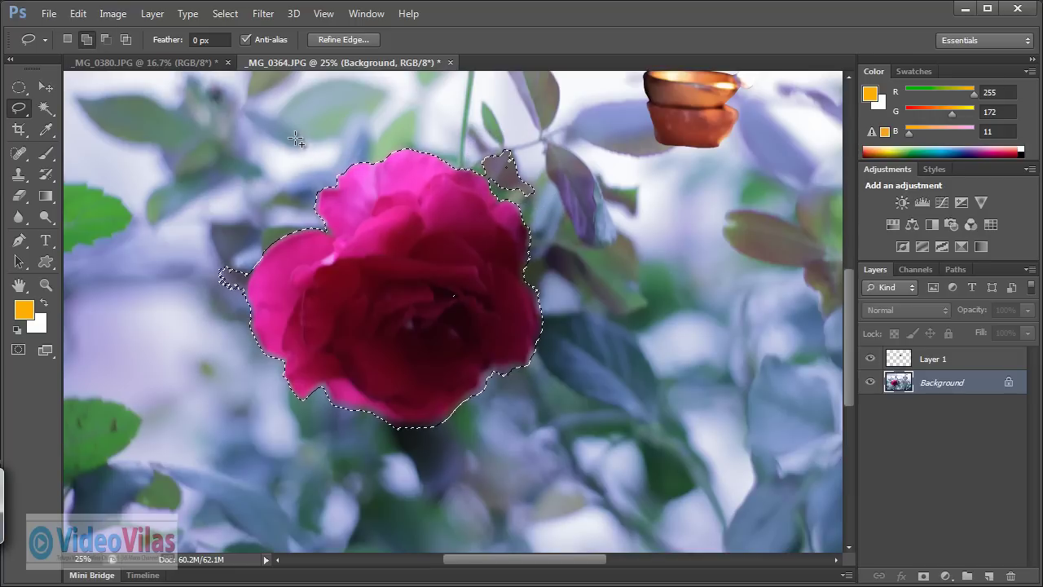
pyautogui.click(105, 39)
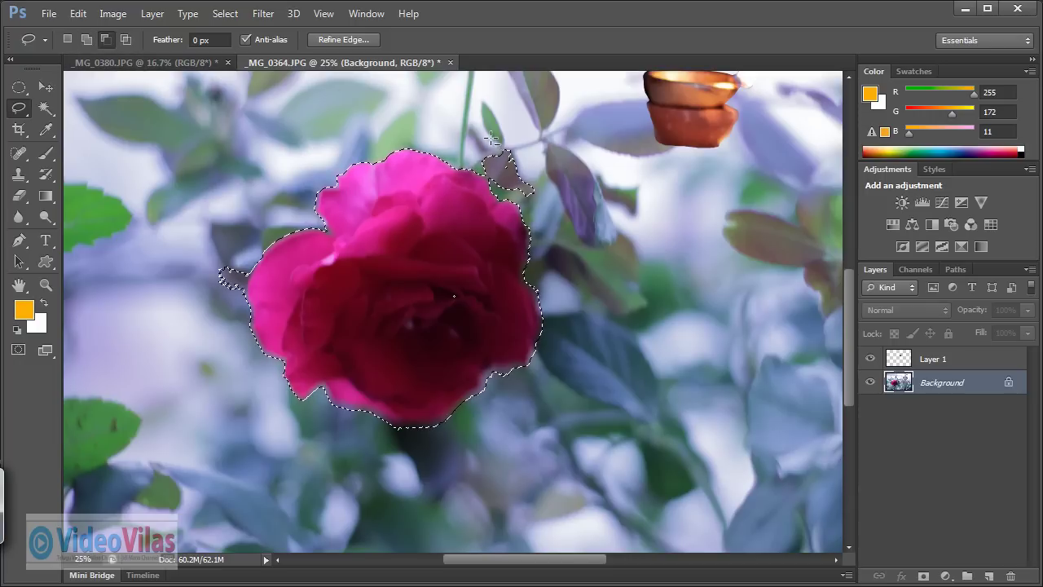
pyautogui.moveTo(480, 165)
pyautogui.mouseDown()
pyautogui.moveTo(502, 122)
pyautogui.moveTo(483, 173)
pyautogui.moveTo(480, 128)
pyautogui.mouseUp()
pyautogui.moveTo(223, 246); pyautogui.dragTo(222, 309)
pyautogui.moveTo(249, 273); pyautogui.dragTo(216, 249)
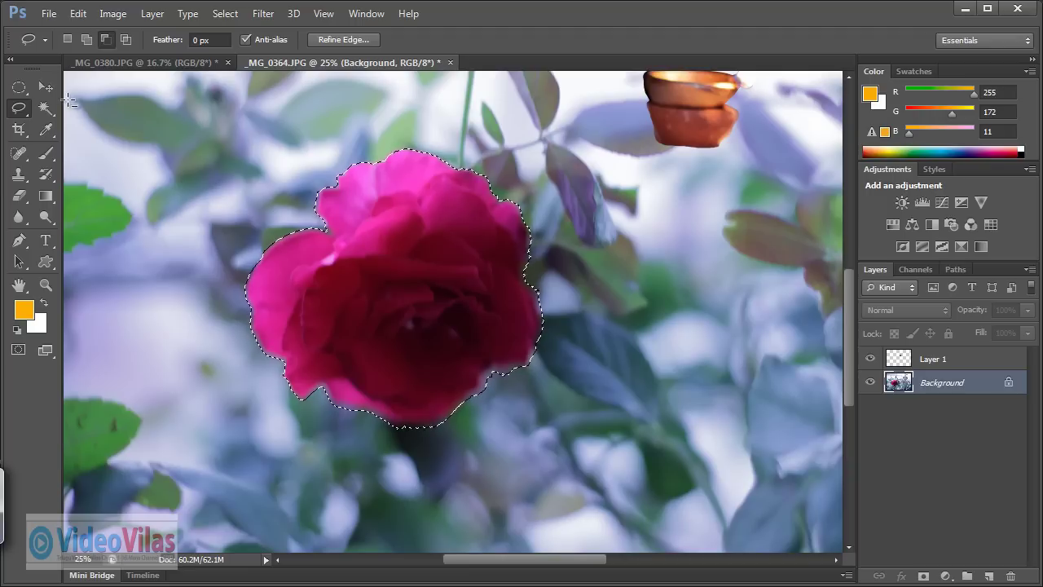
# Step: Test the selection by nudging the rose with the Move tool, then undo
pyautogui.click(45, 87)
pyautogui.moveTo(472, 265)
pyautogui.mouseDown()
pyautogui.moveTo(663, 225)
pyautogui.moveTo(481, 241)
pyautogui.mouseUp()
pyautogui.hotkey('ctrl', 'z')
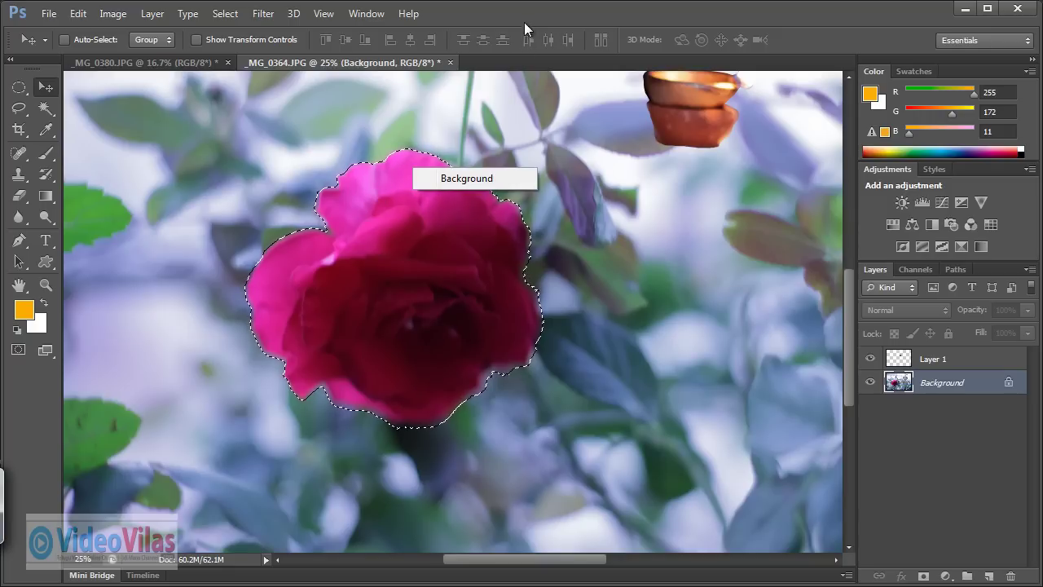
pyautogui.click(509, 44)
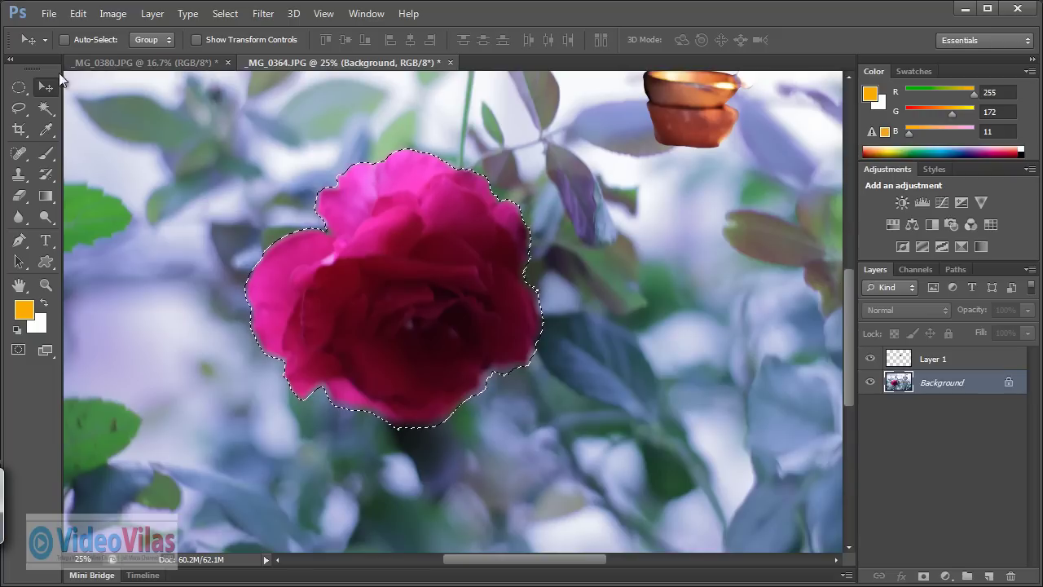
pyautogui.click(19, 109)
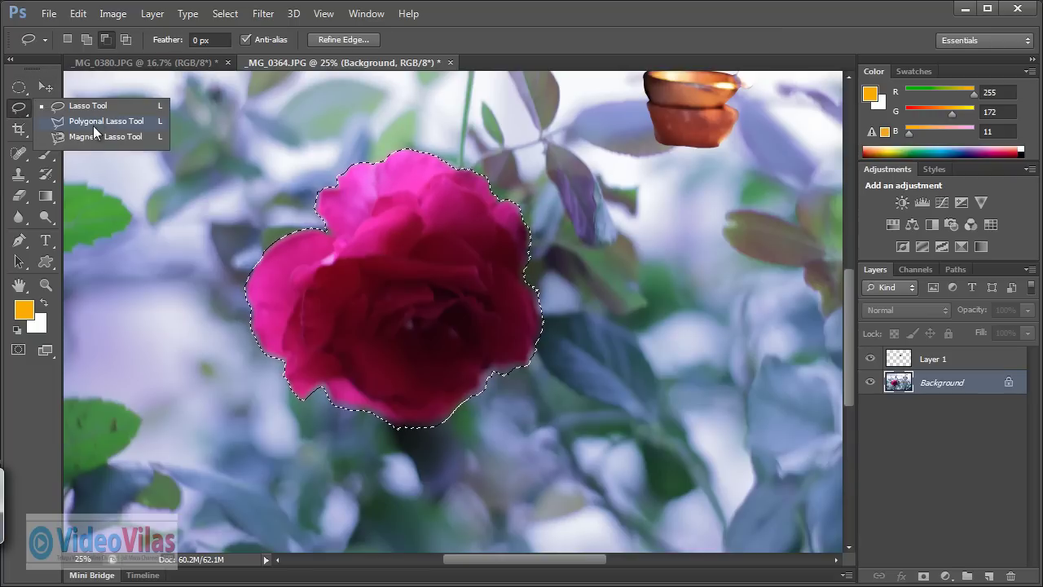
pyautogui.click(19, 114)
pyautogui.click(52, 112)
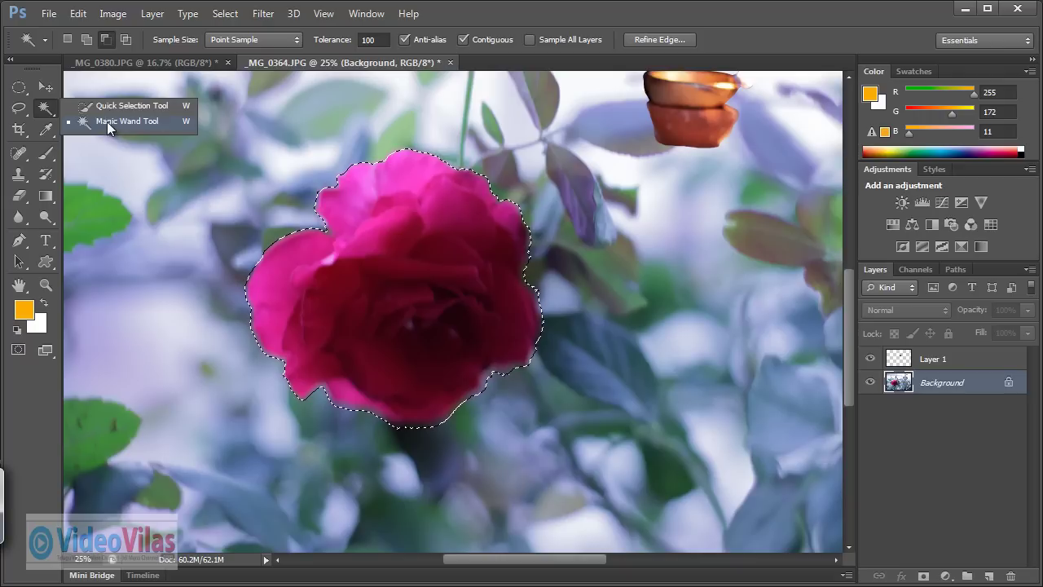
pyautogui.click(107, 121)
pyautogui.click(18, 109)
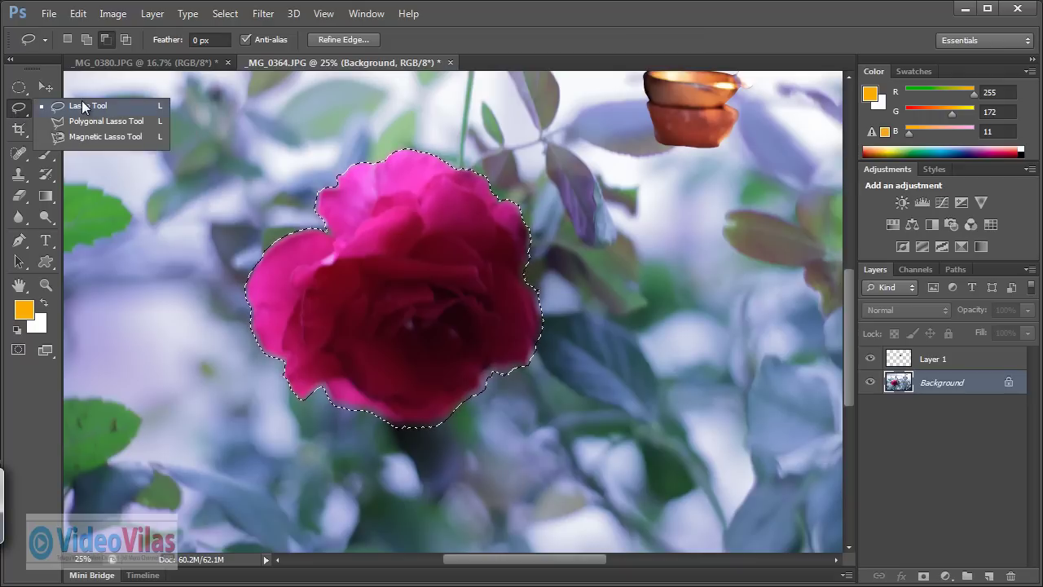
pyautogui.click(21, 115)
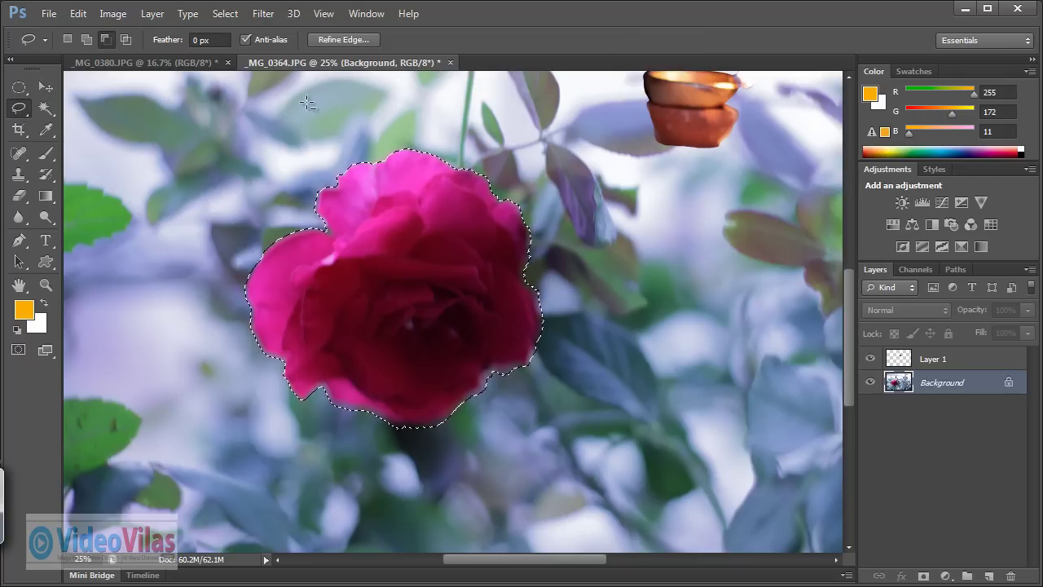